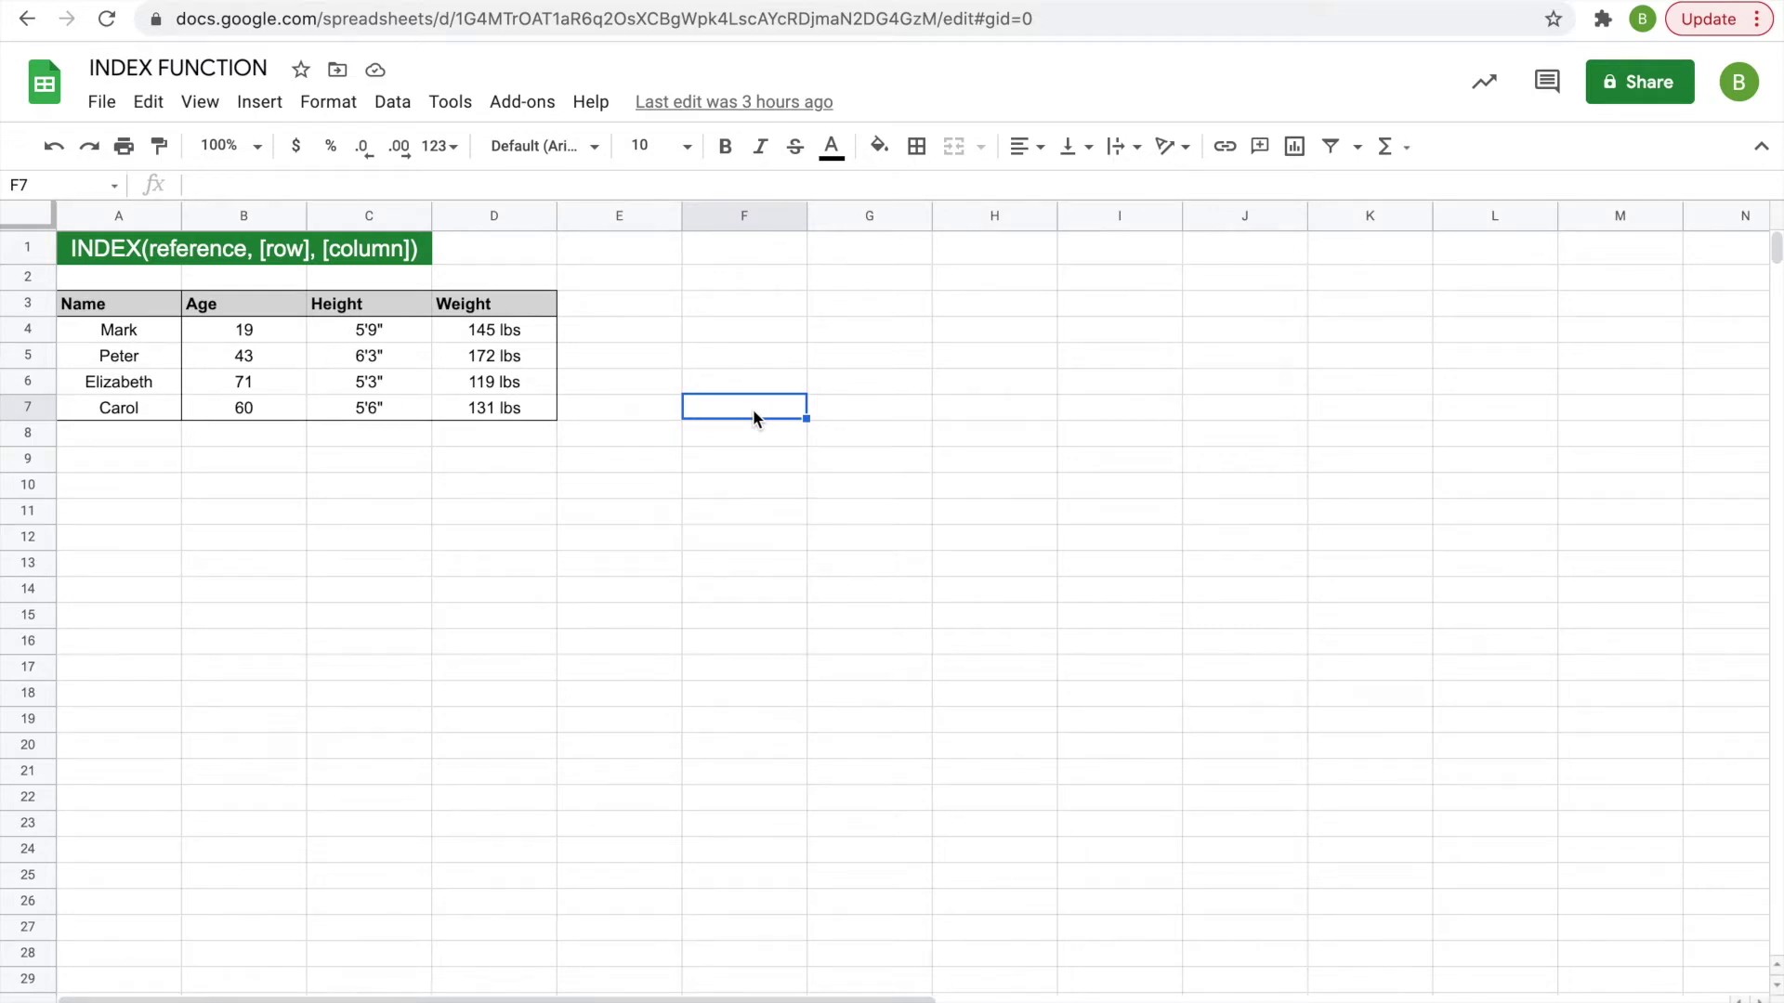
Enter =INDEX(A3:D7,3,3) in F3 so it returns 6'3", and start =INDEX( in F4.
{"action": "left_click_drag", "start_coordinate": [135, 305], "coordinate": [482, 414]}
{"action": "left_click", "coordinate": [716, 442]}
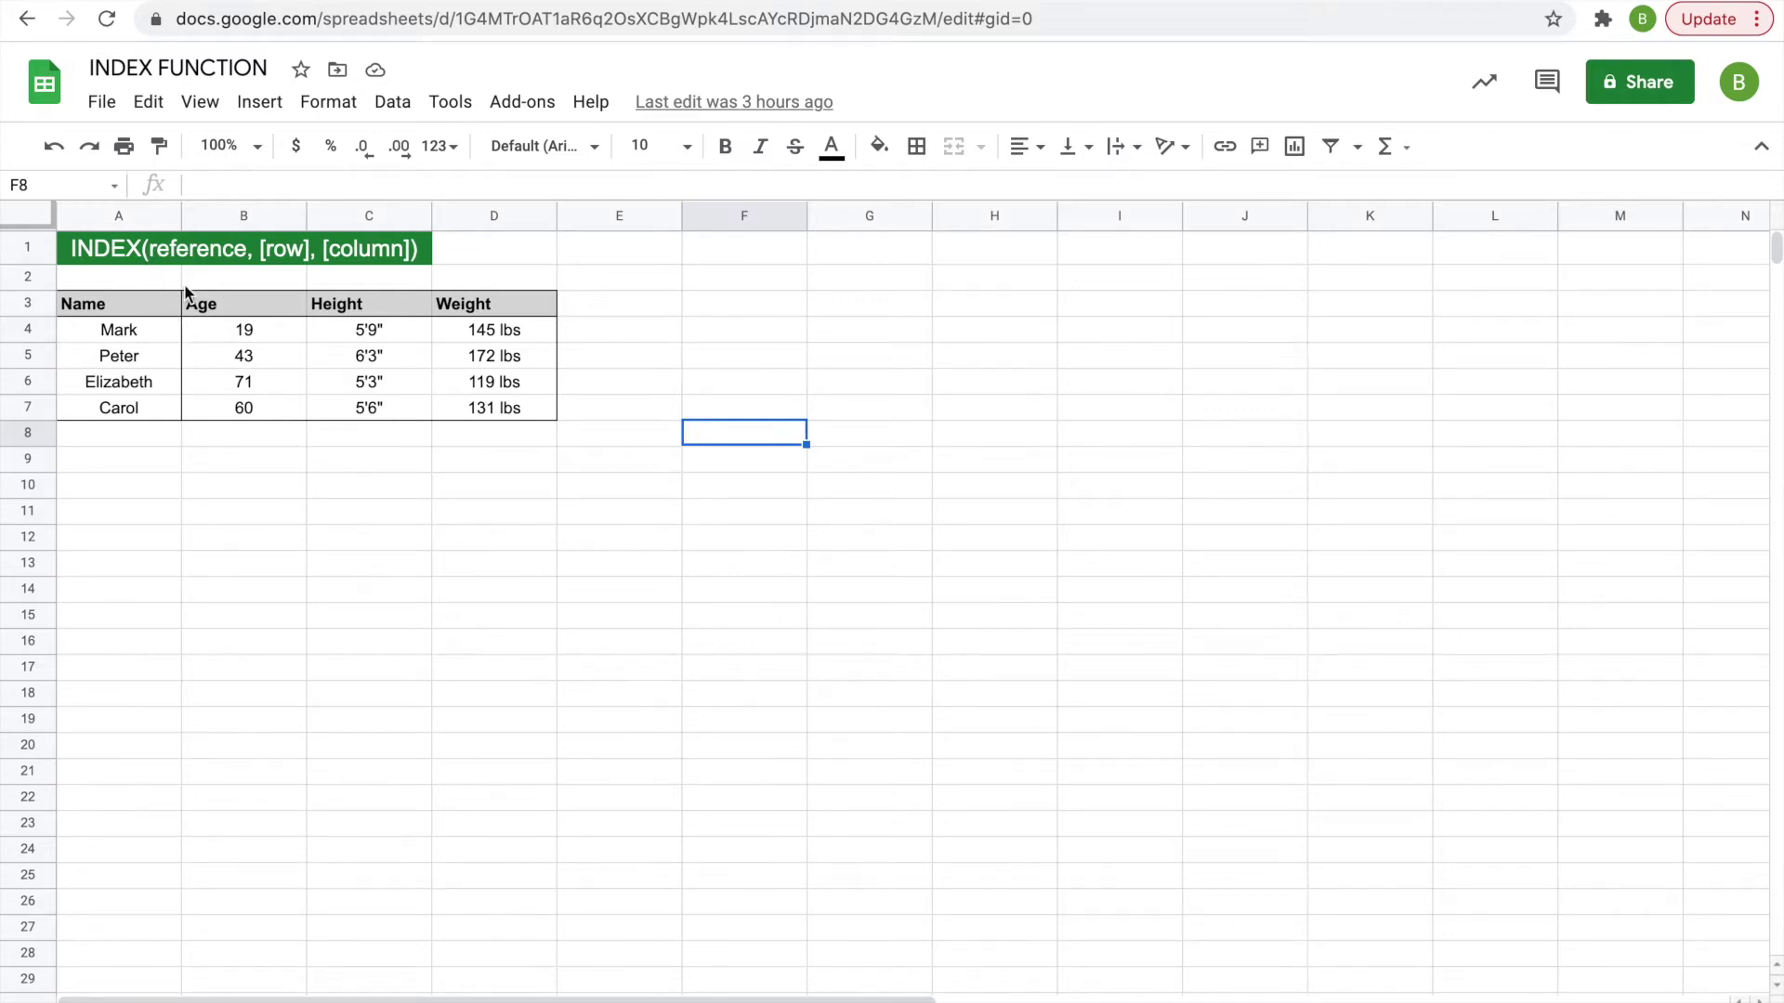
{"action": "left_click", "coordinate": [722, 308]}
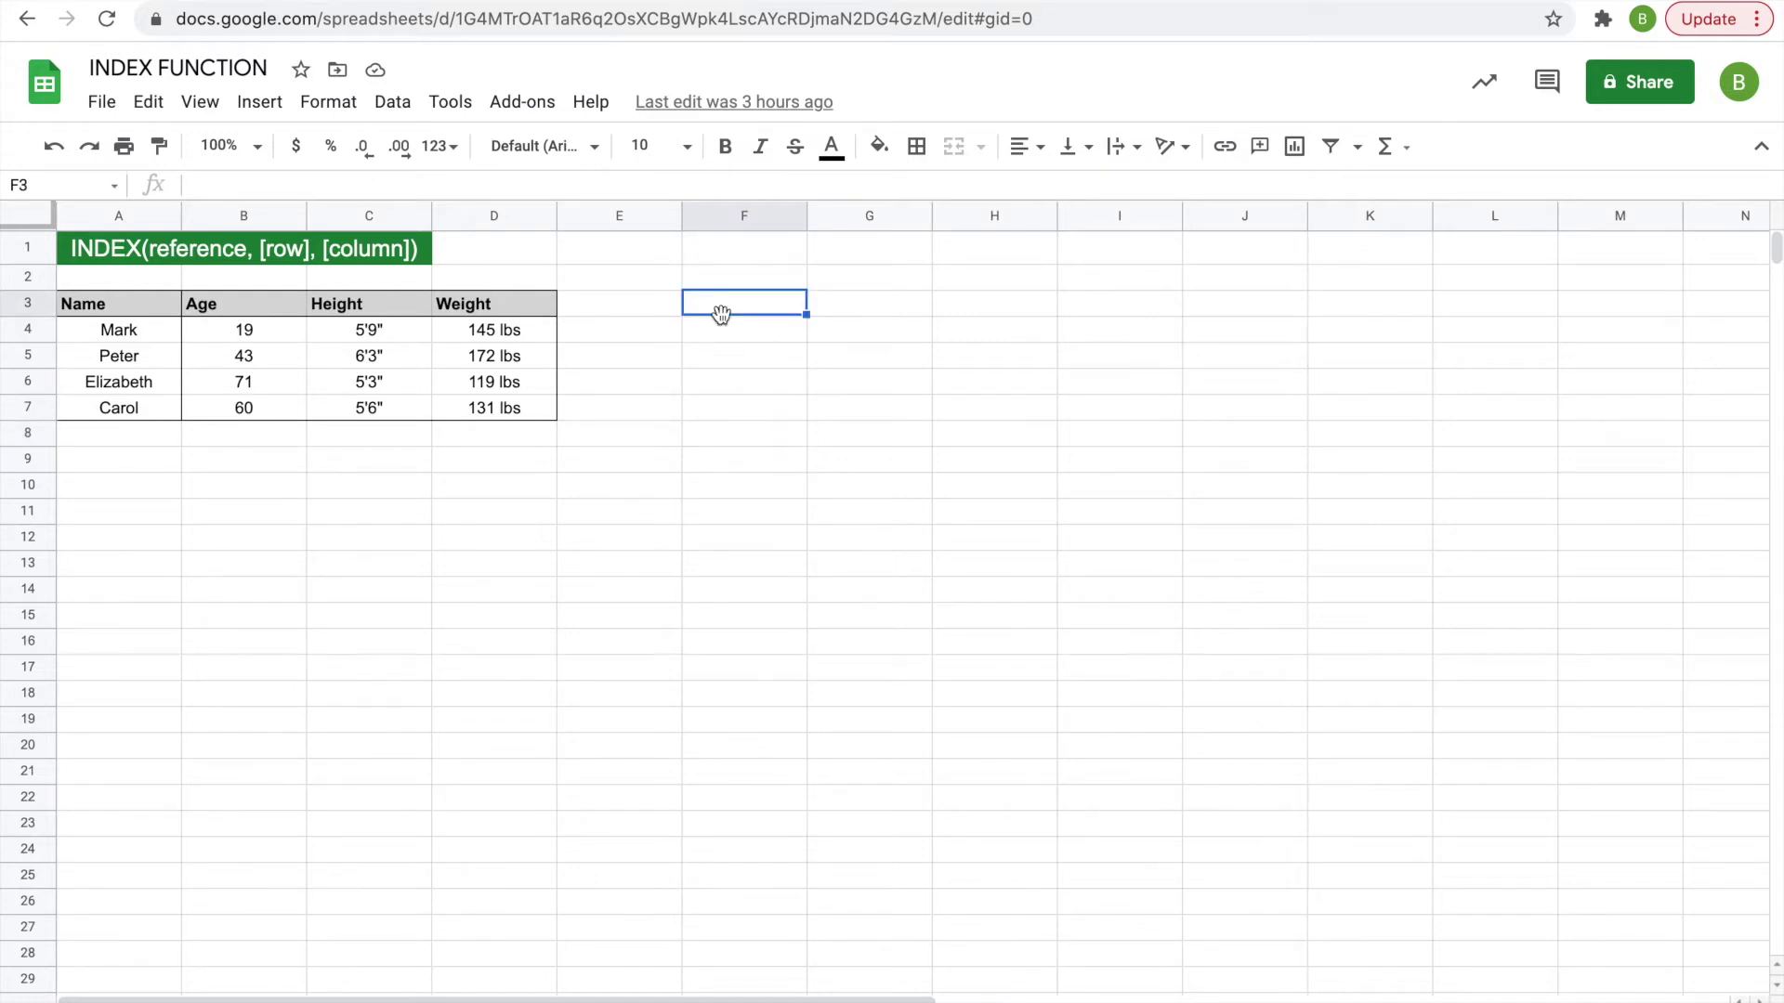
{"action": "type", "text": "="}
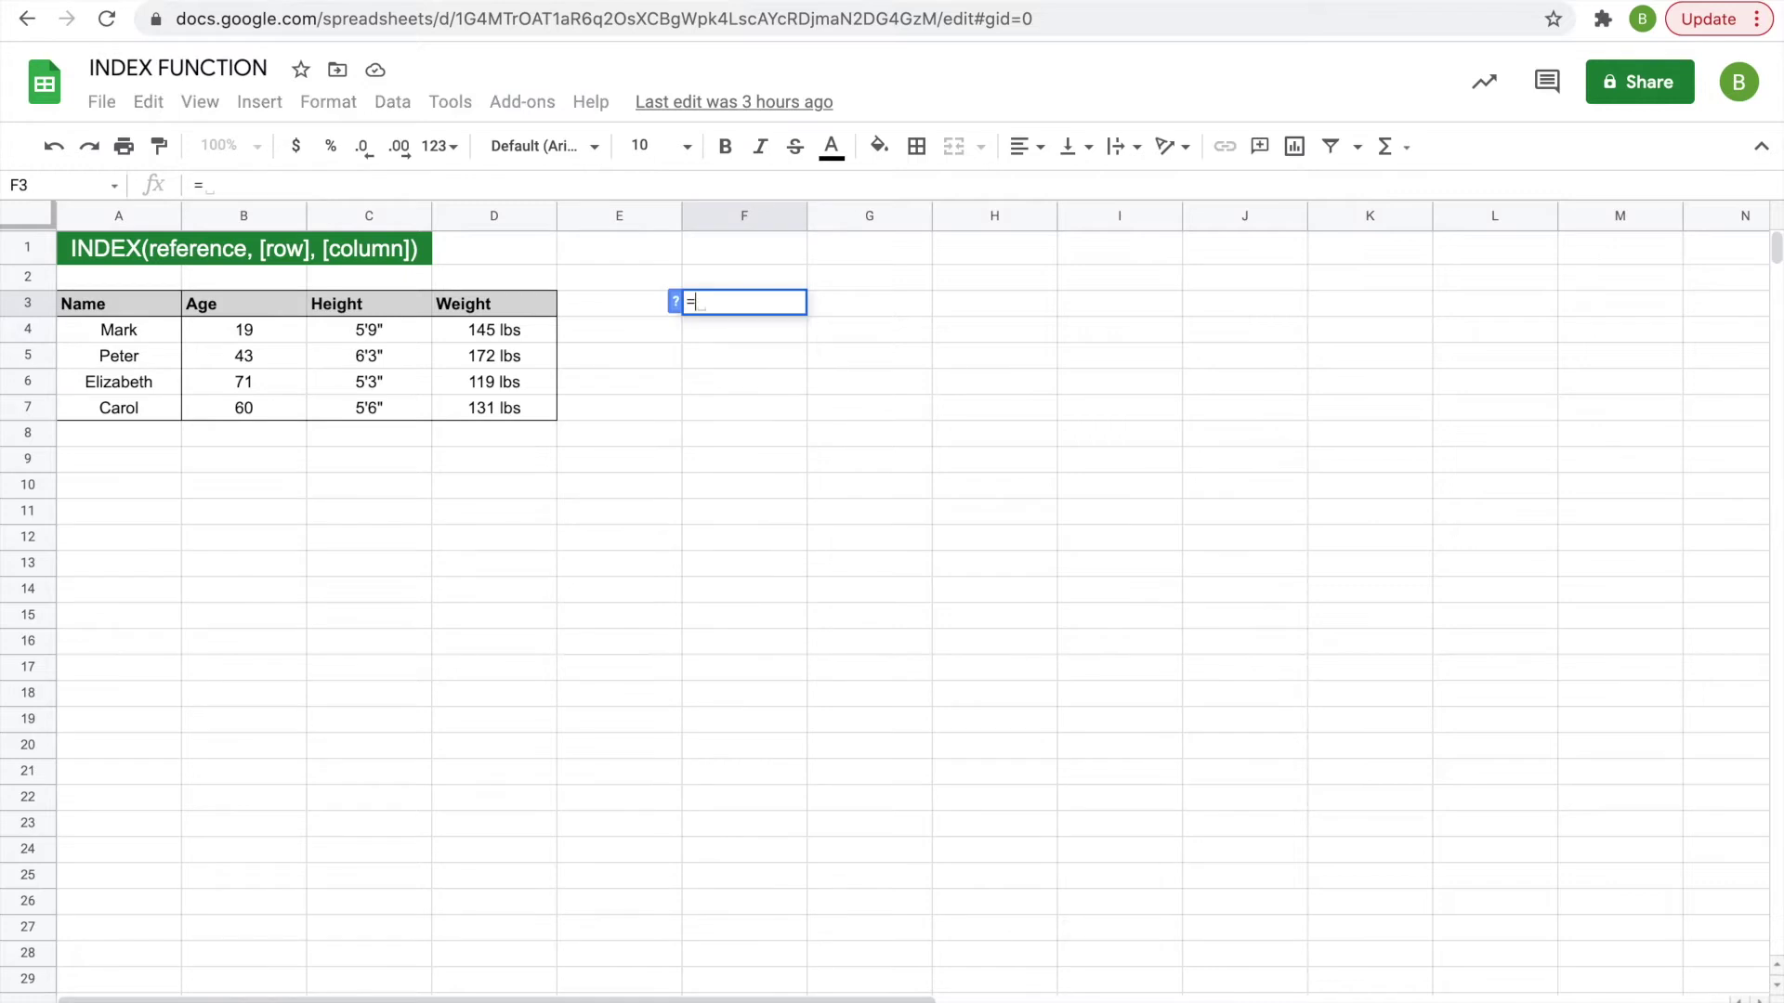
{"action": "type", "text": "IND"}
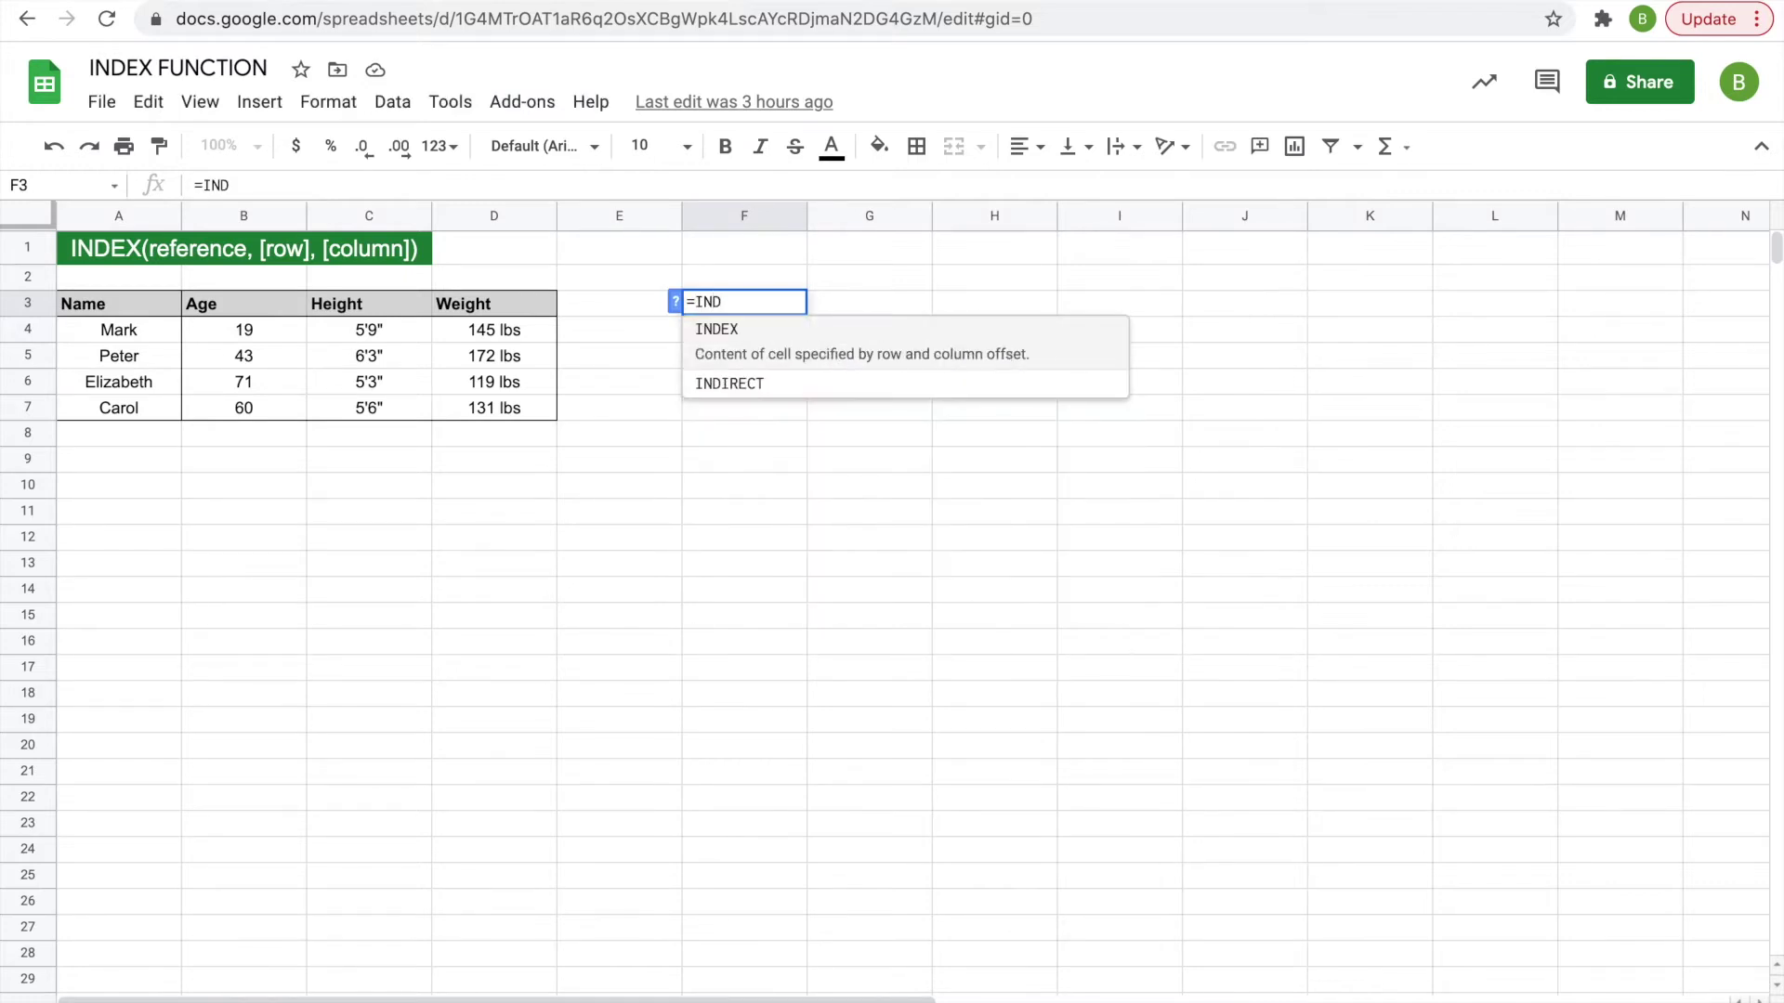
{"action": "type", "text": "EX("}
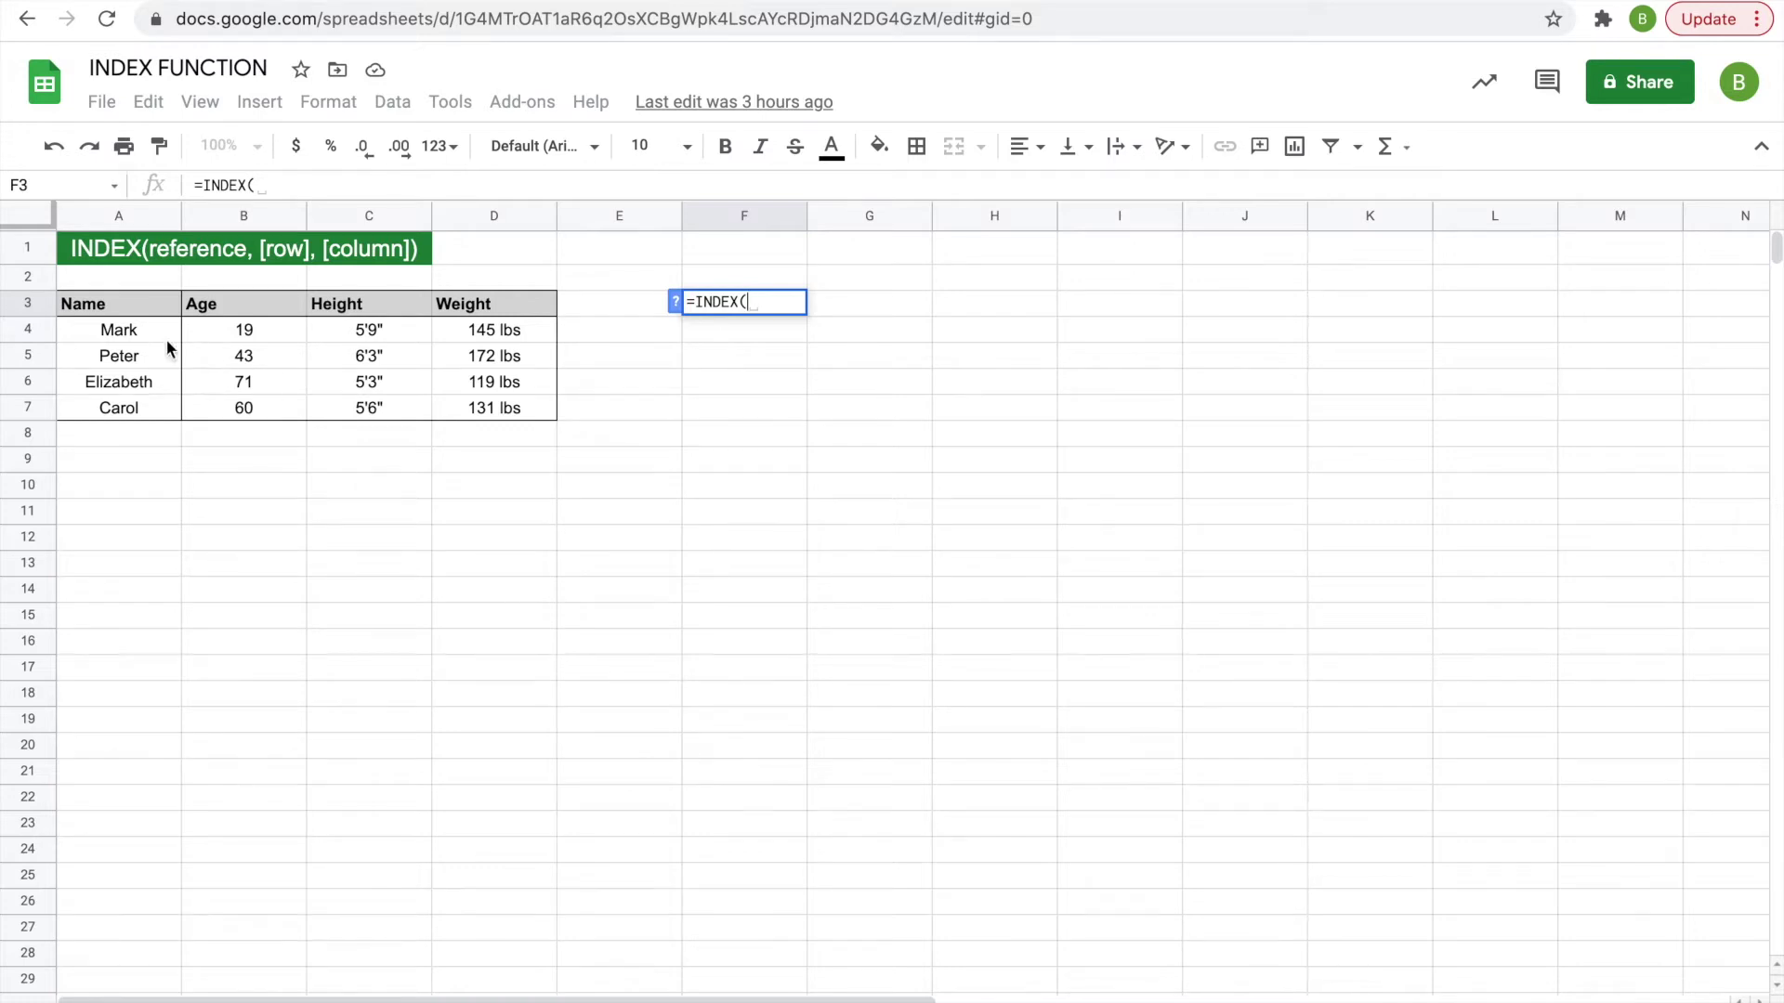
{"action": "left_click_drag", "start_coordinate": [126, 303], "coordinate": [499, 410]}
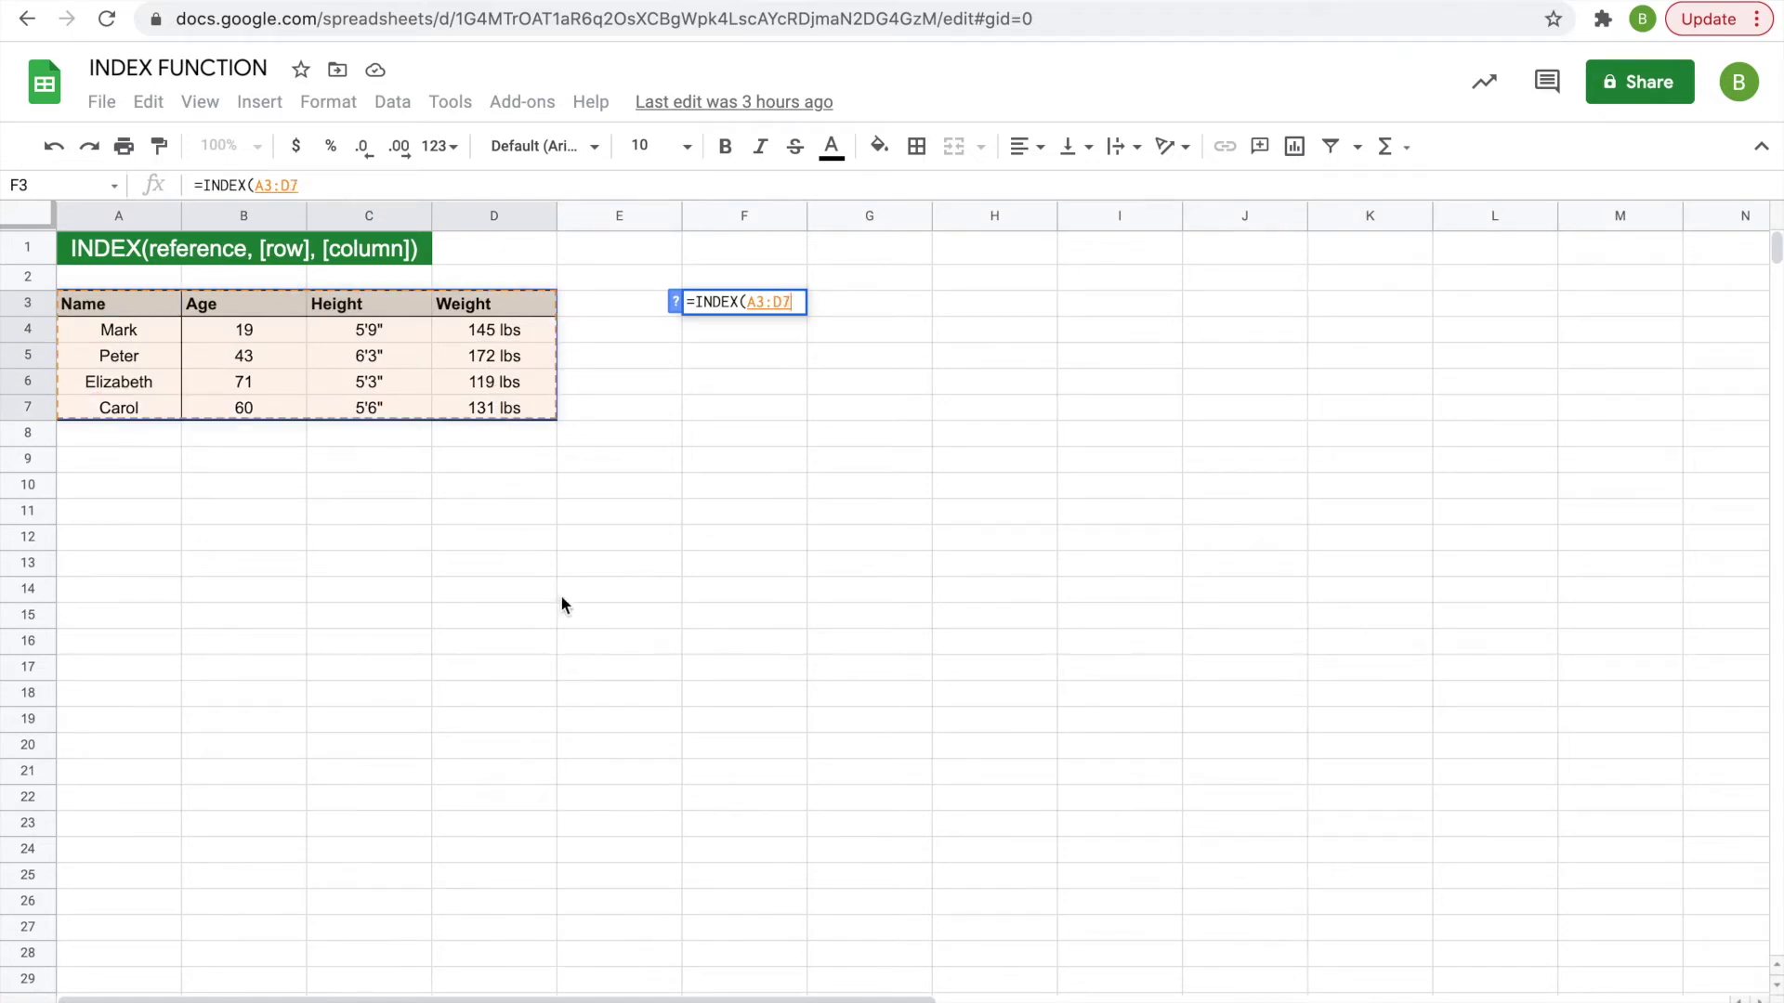
{"action": "type", "text": ","}
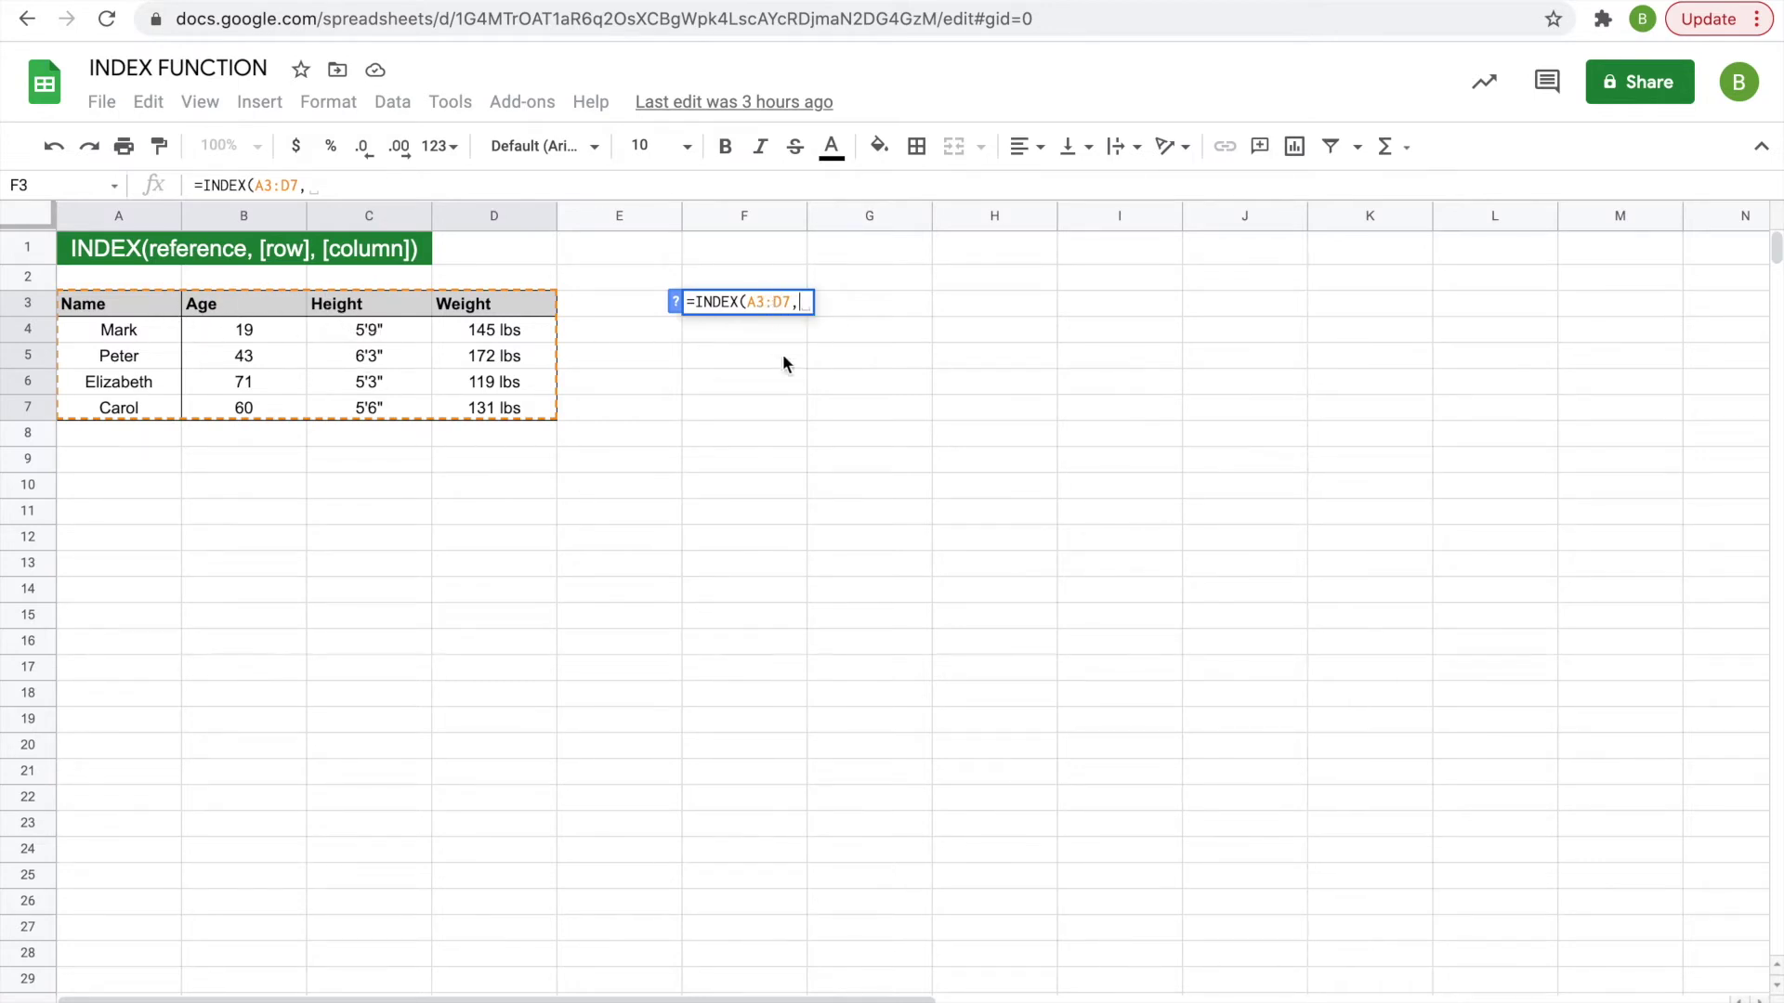
{"action": "type", "text": "3,3"}
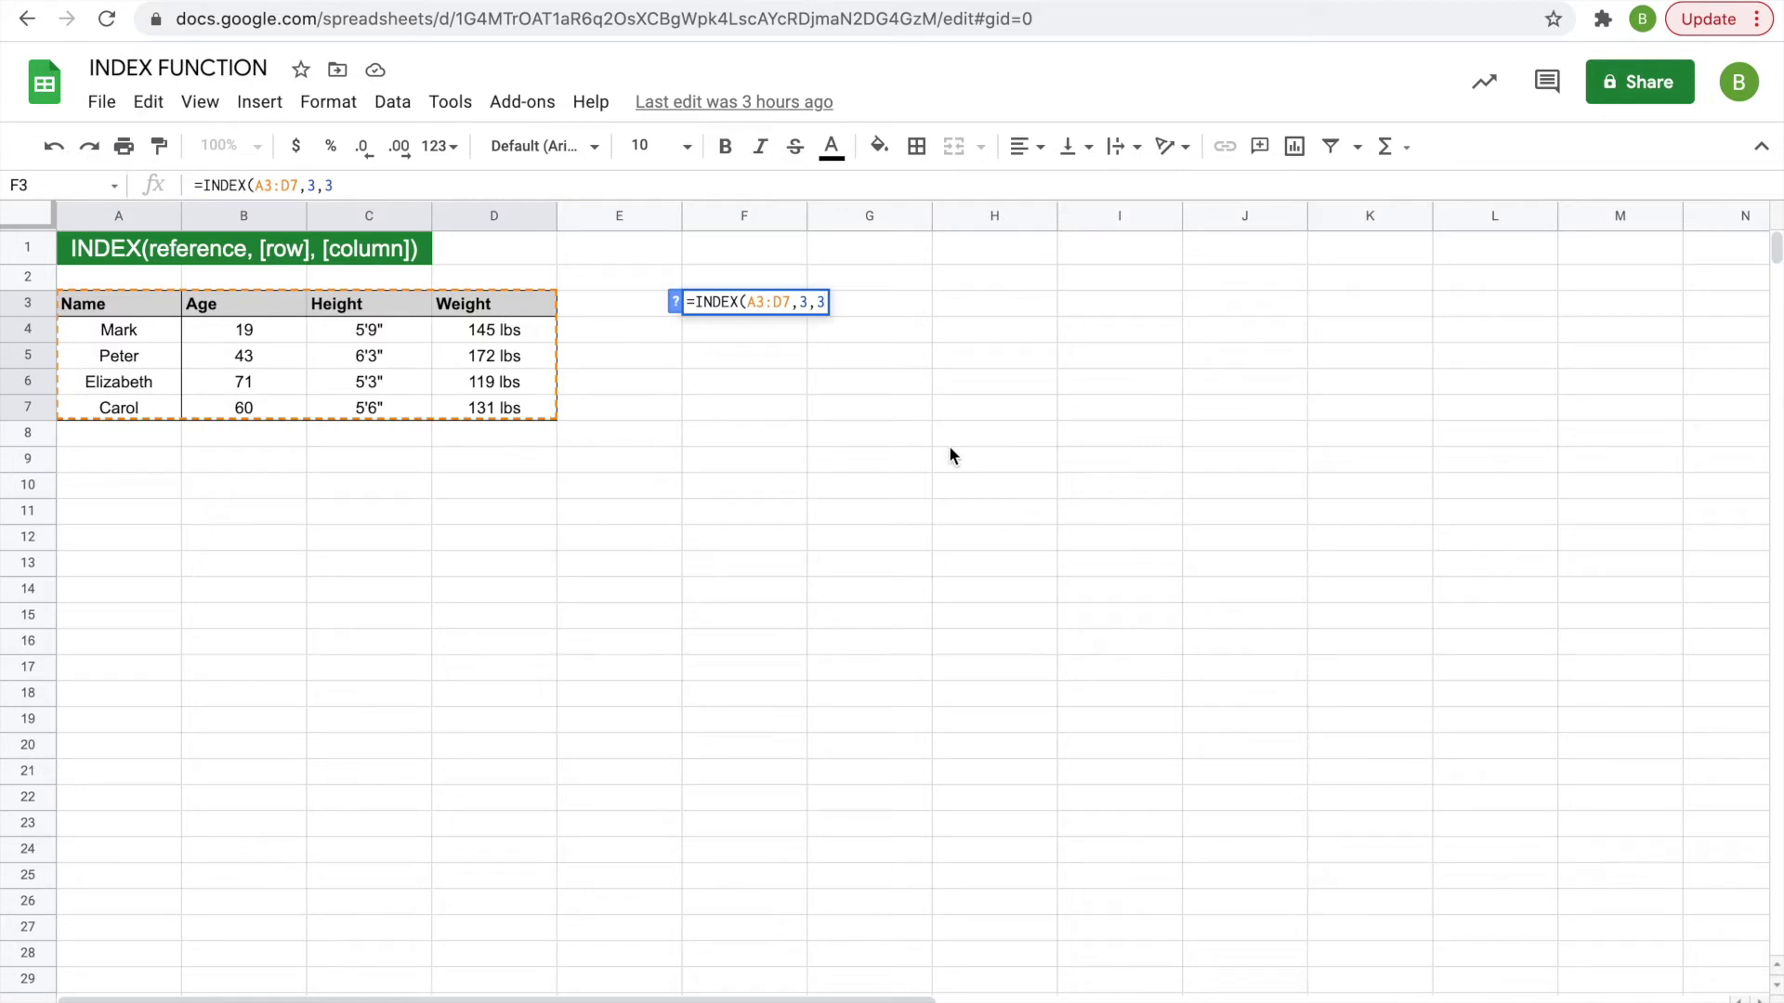
{"action": "key", "text": "Return"}
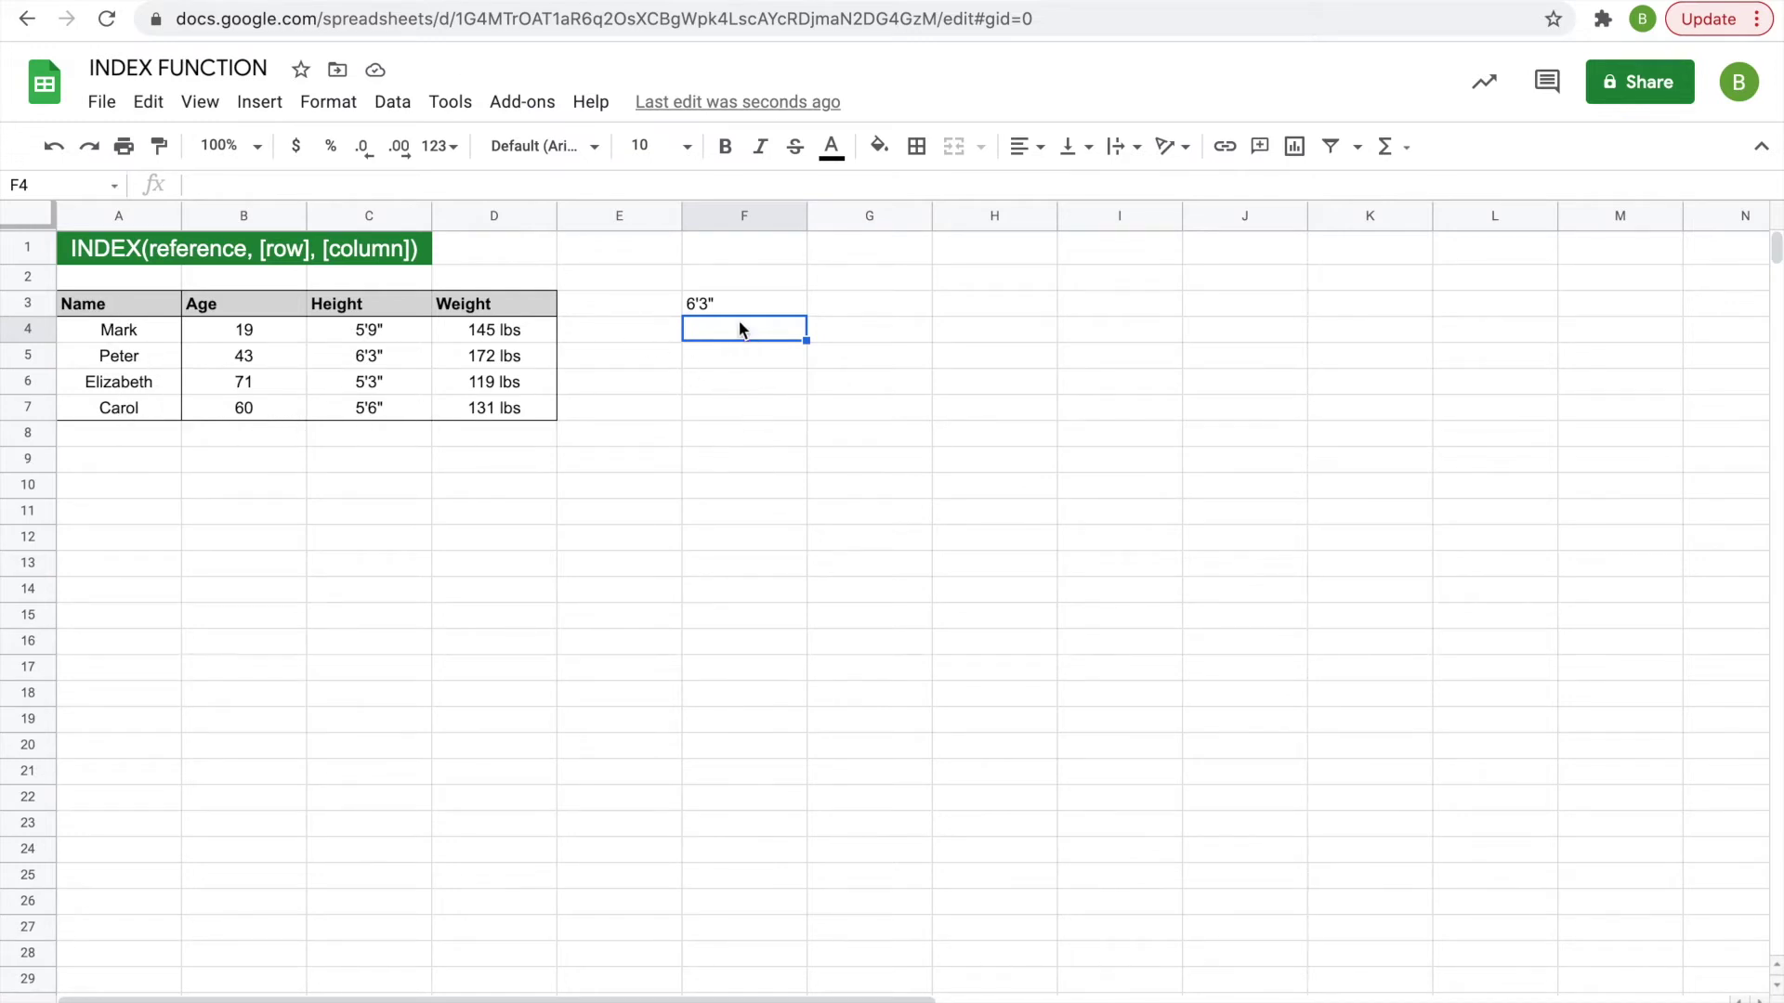
{"action": "type", "text": "="}
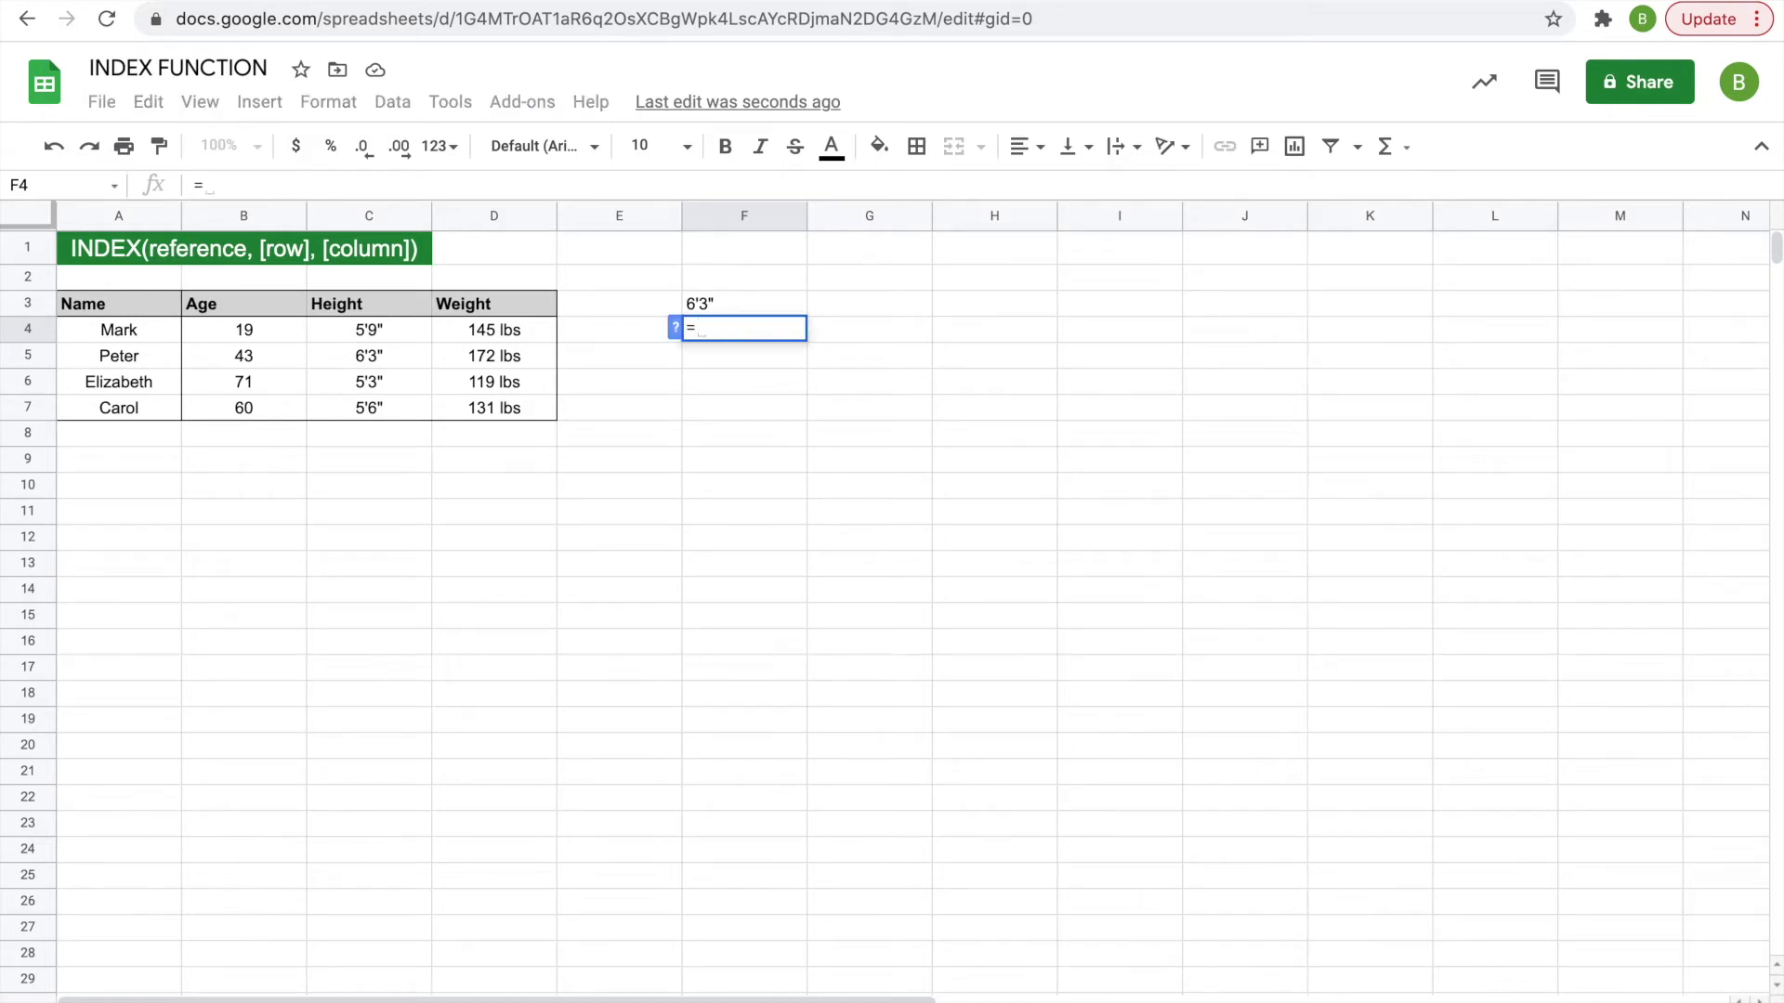
{"action": "type", "text": "INDEX("}
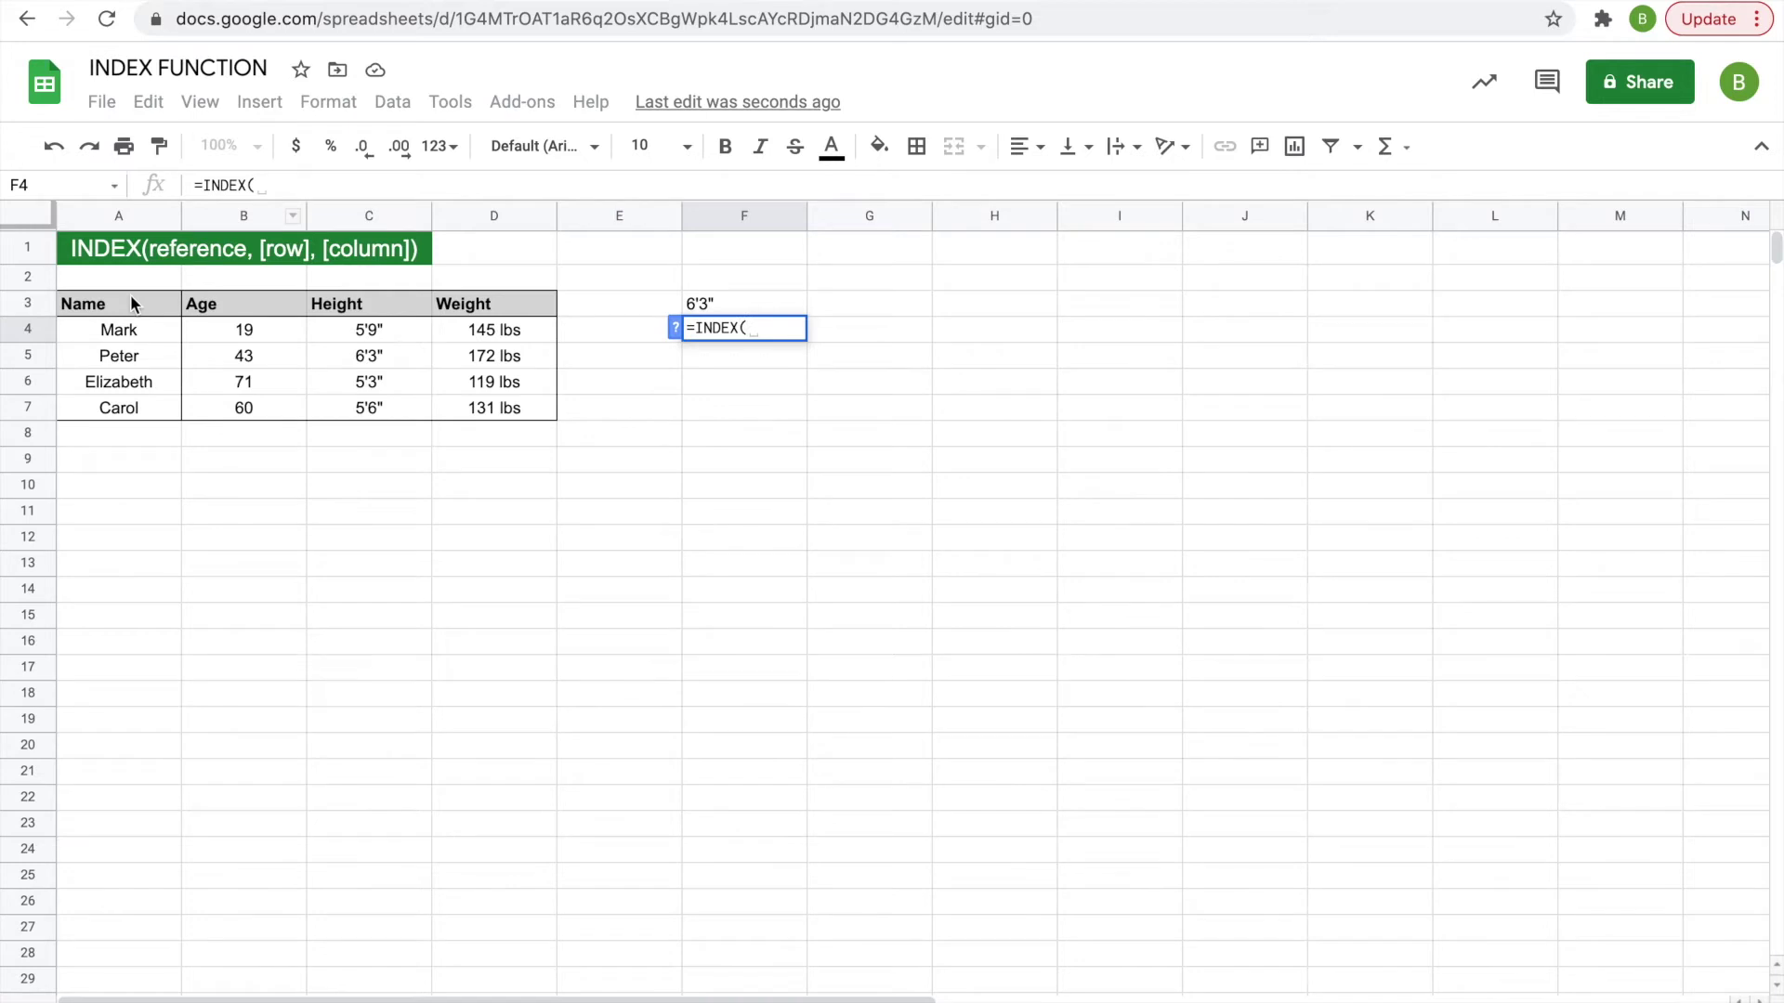
Finish F4's formula as =INDEX(A3:D7,5,1) so it returns Carol.
{"action": "left_click_drag", "start_coordinate": [130, 303], "coordinate": [462, 406]}
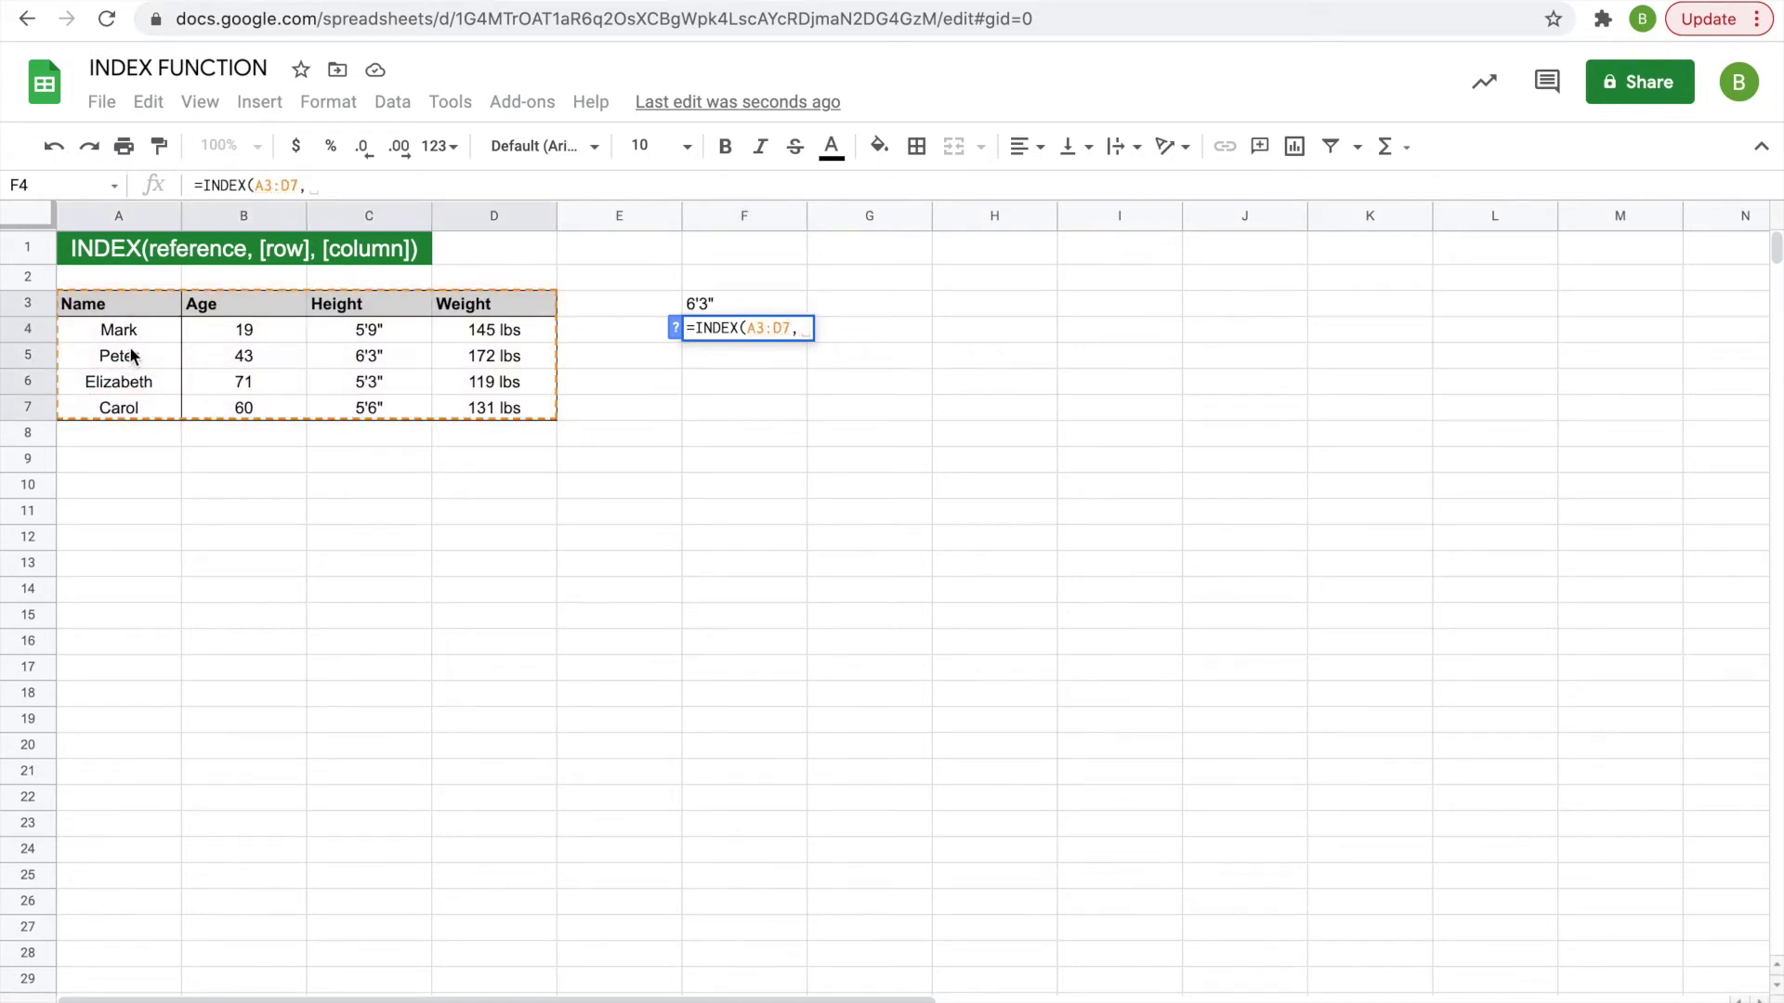
{"action": "type", "text": ",5"}
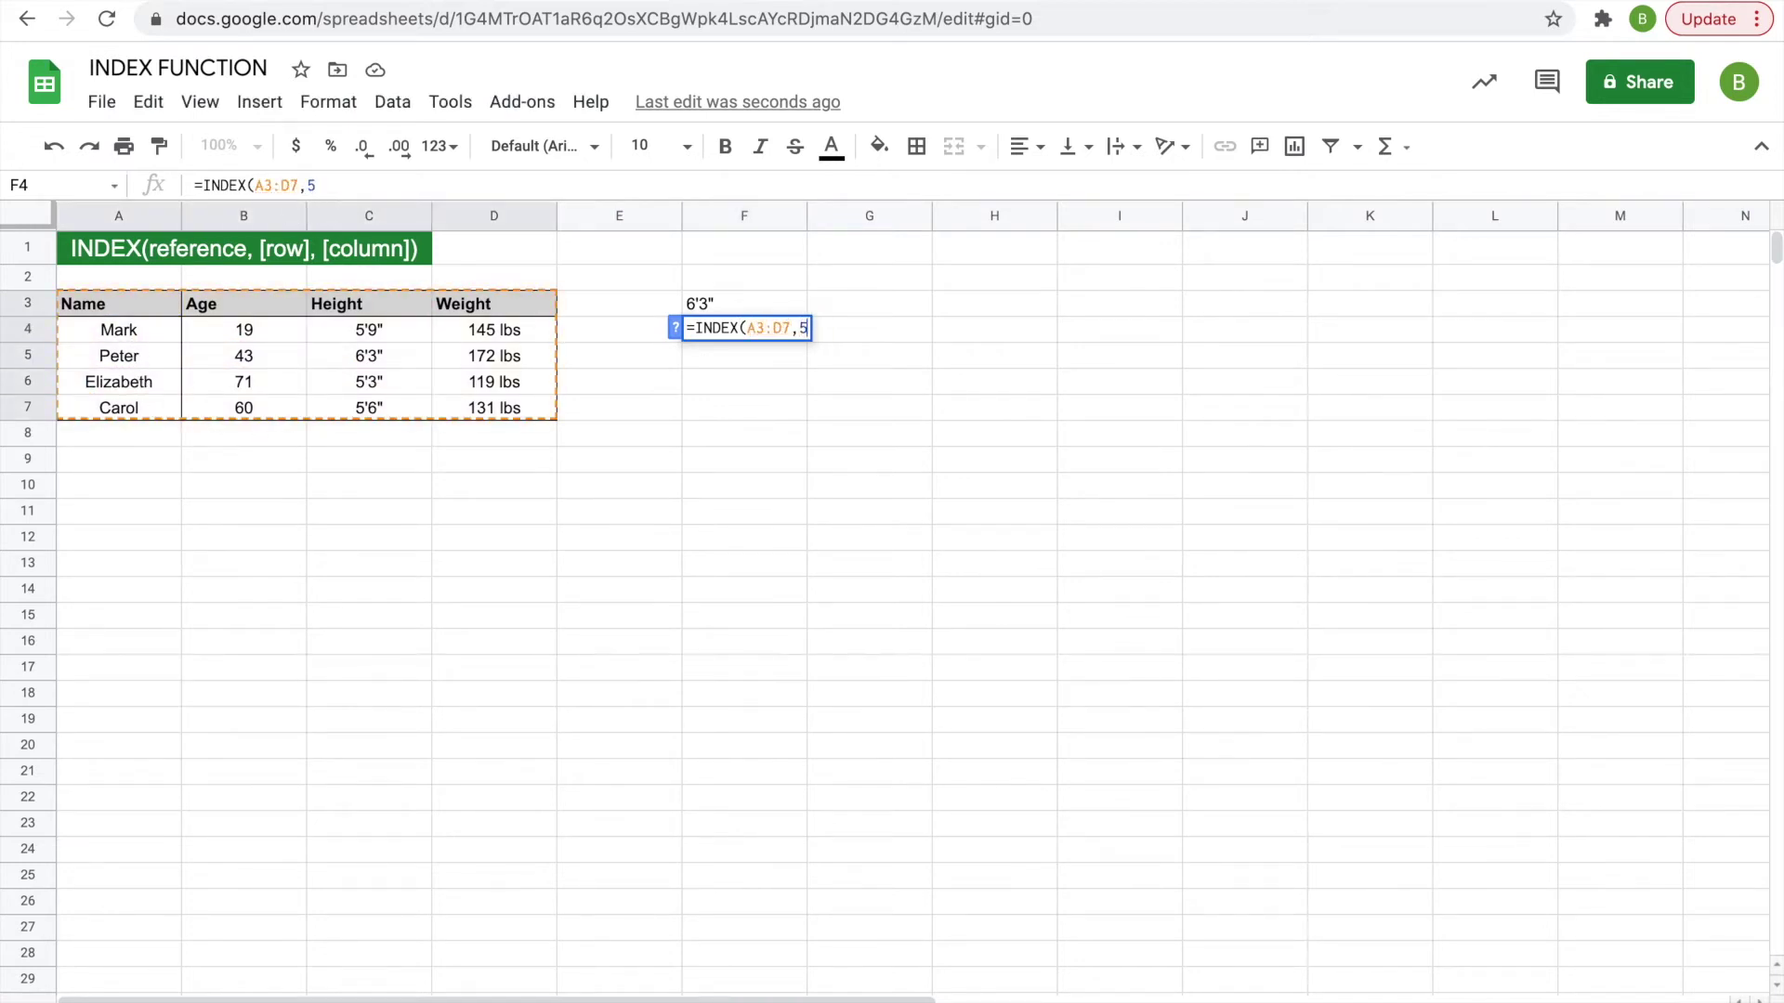
{"action": "type", "text": ",1"}
{"action": "key", "text": "Return"}
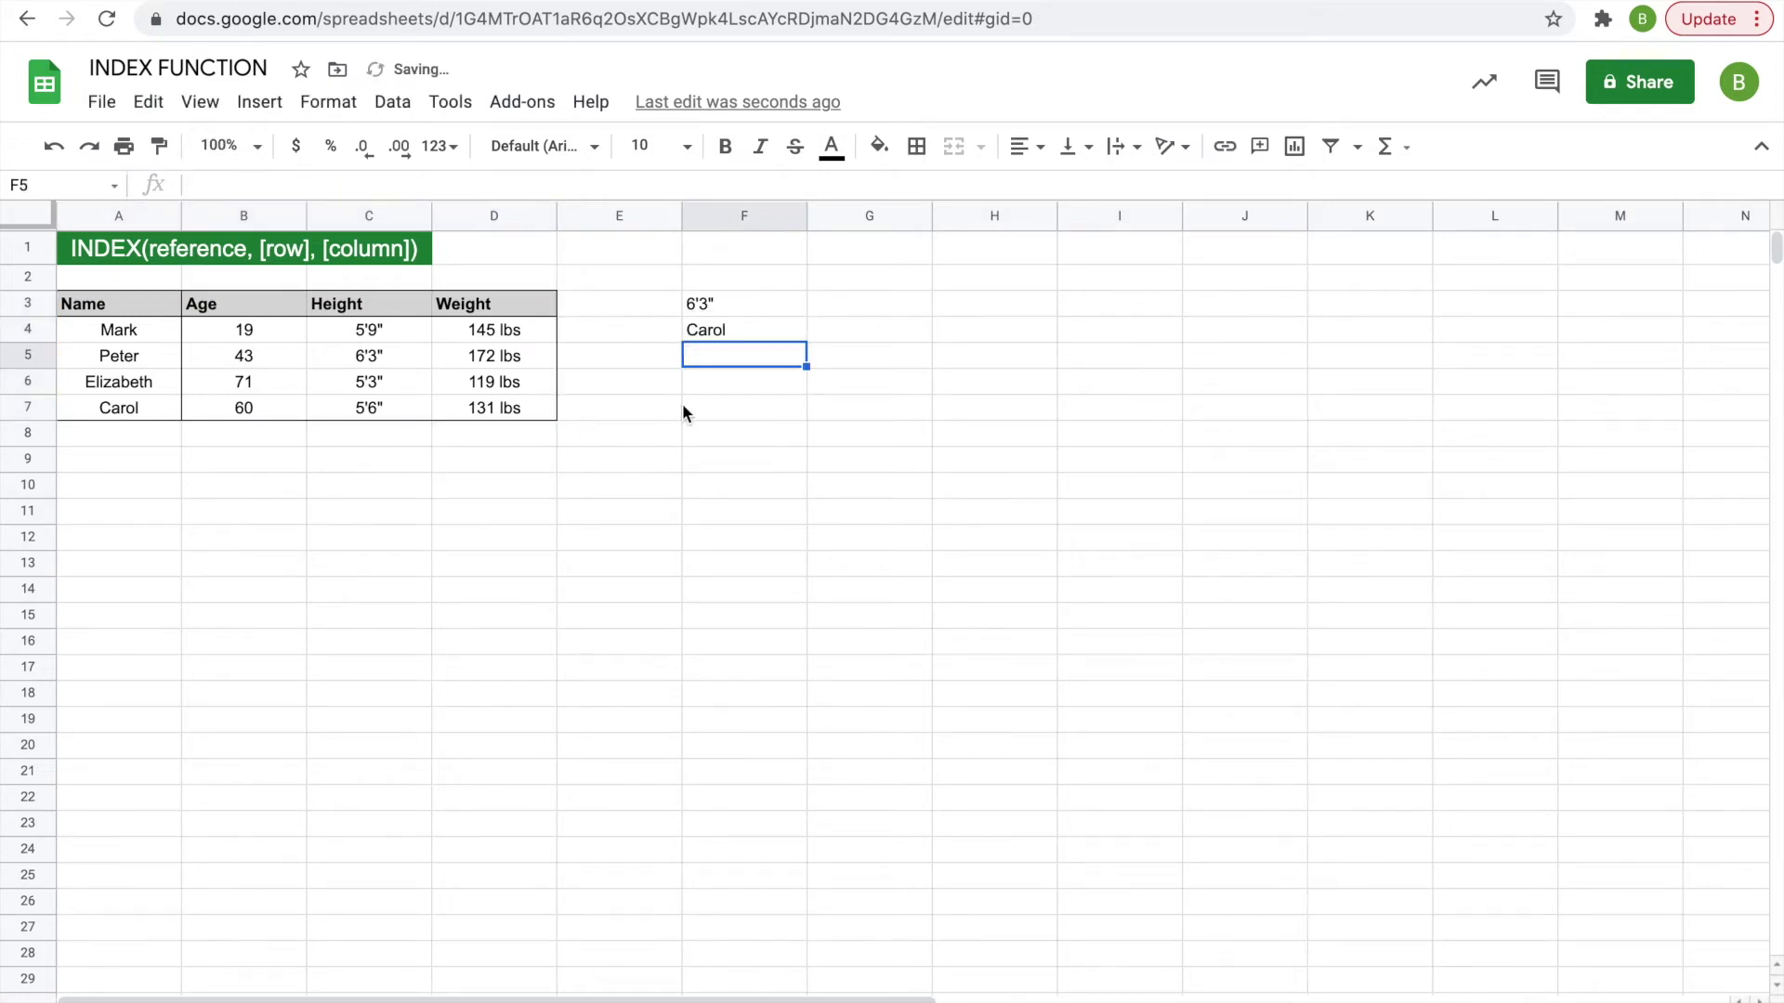
{"action": "left_click", "coordinate": [822, 445]}
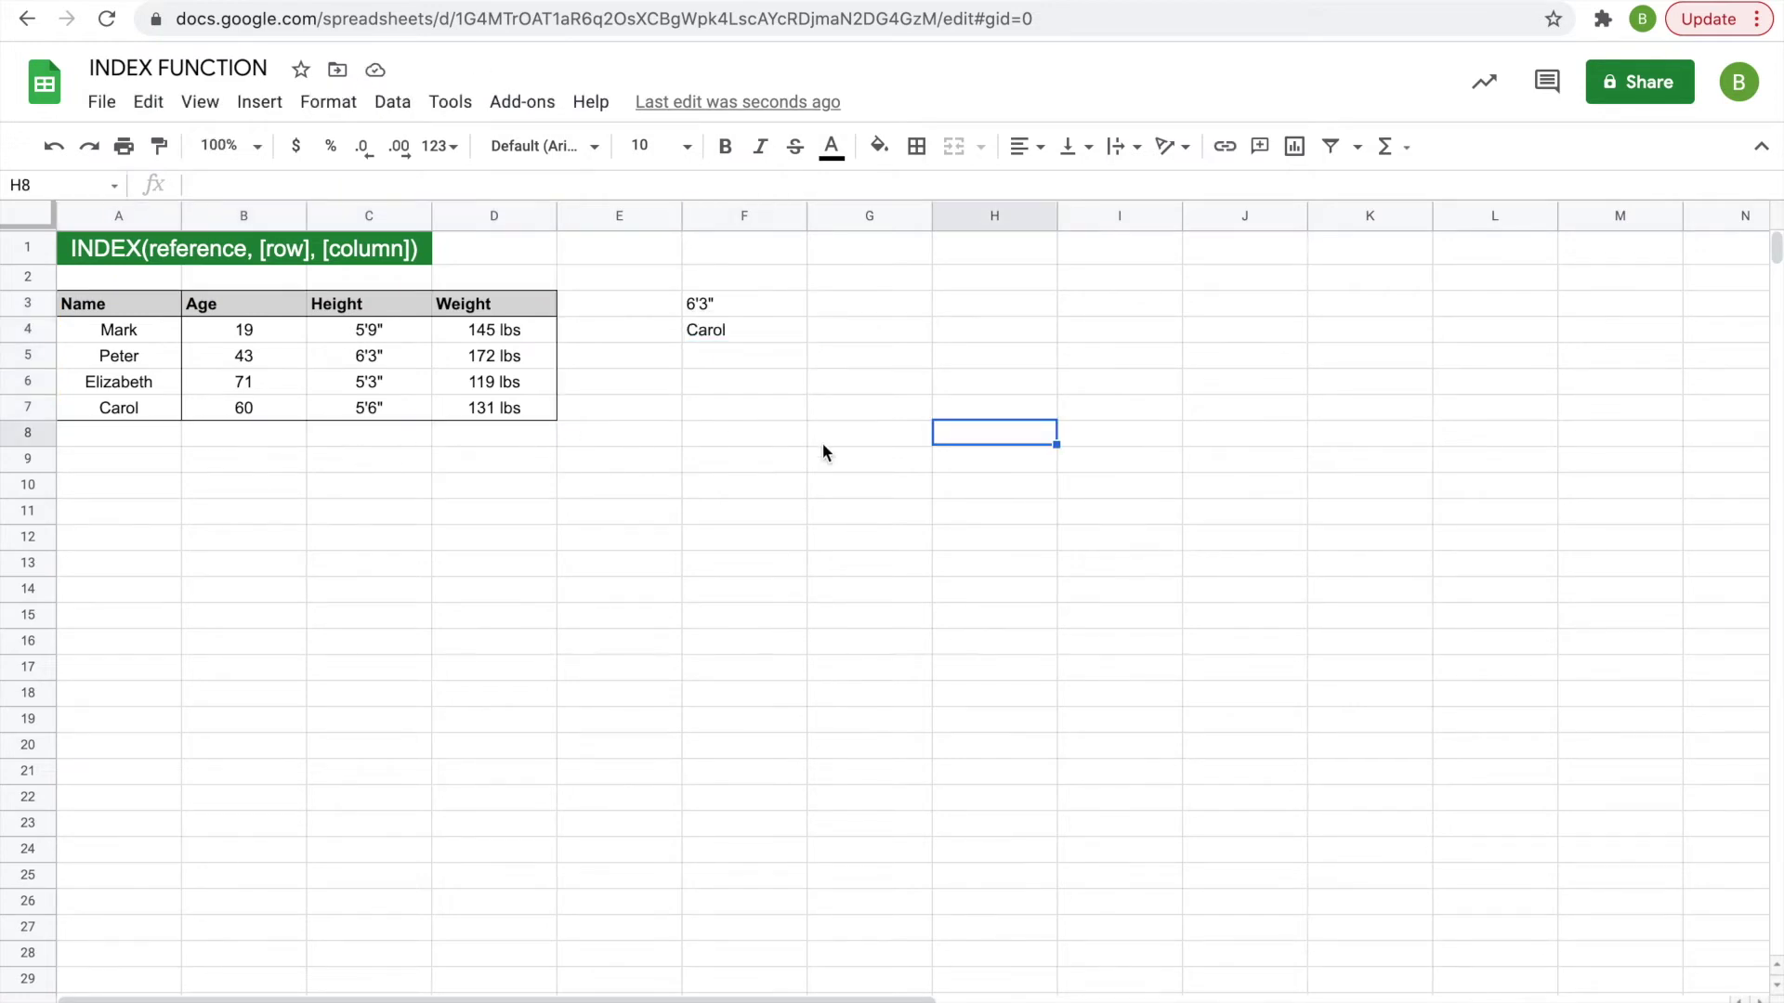
{"action": "left_click", "coordinate": [881, 315]}
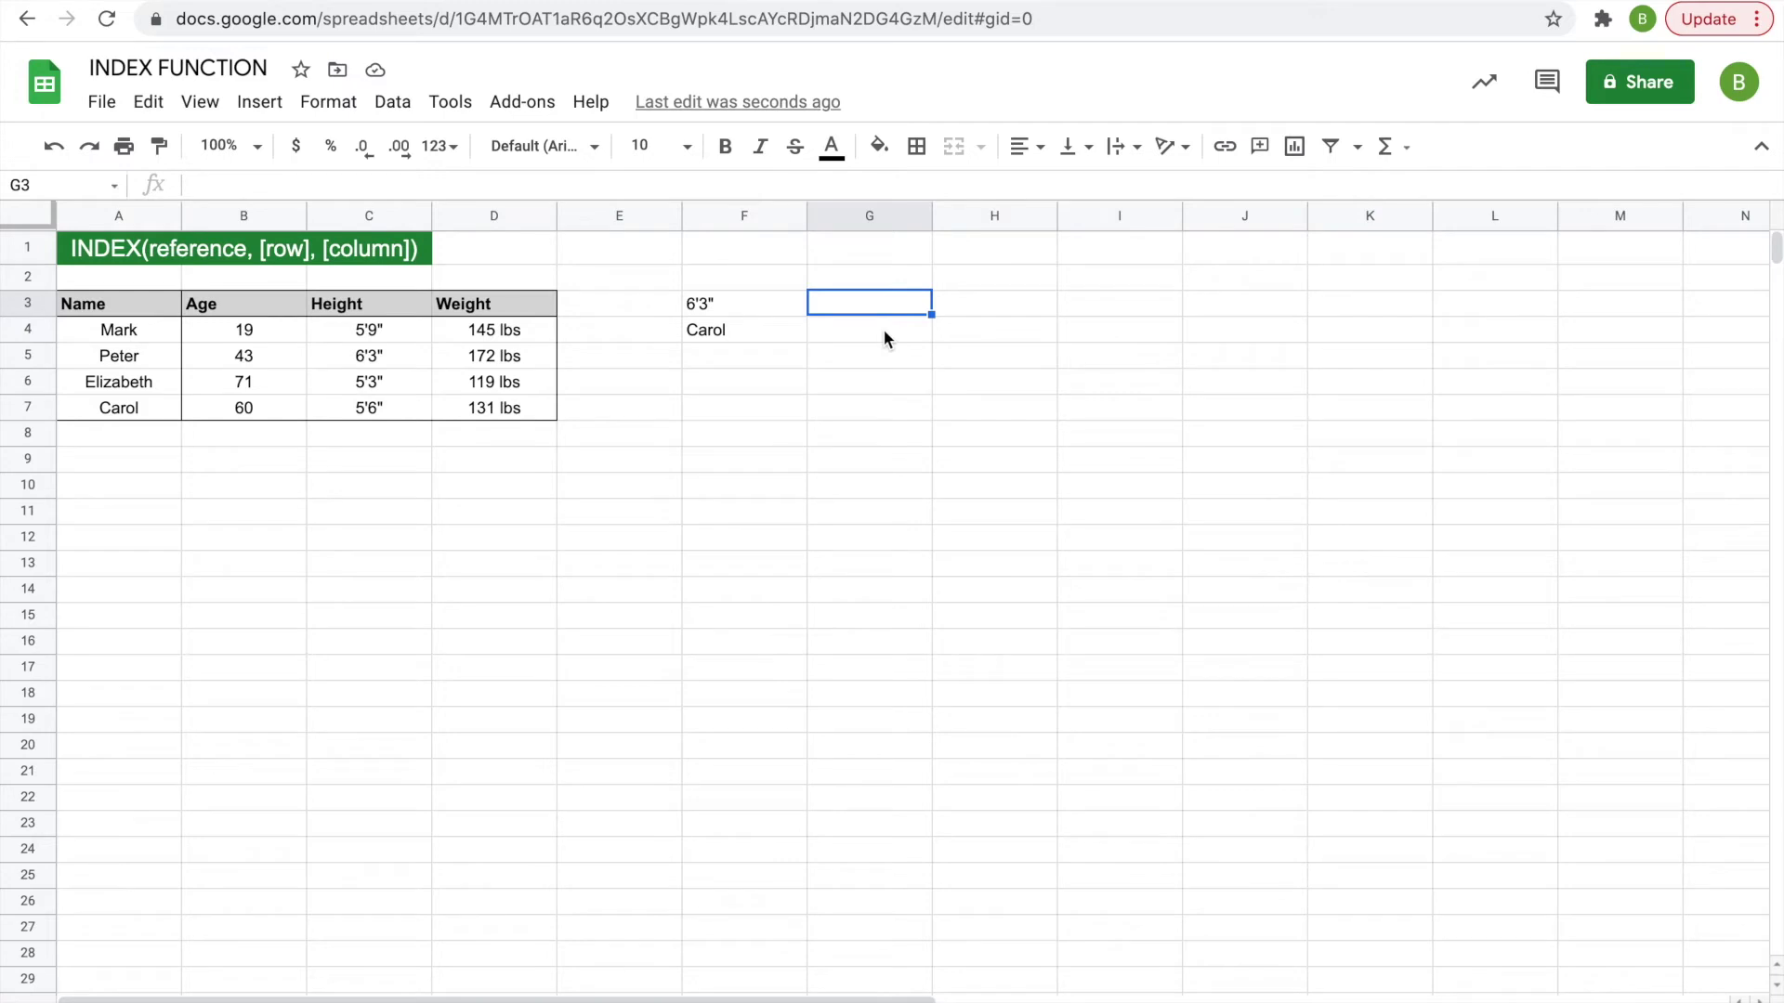
Enter TSLA in G3 and =GOOGLEFINANCE(G3,"price",TODAY()-5) in H3.
{"action": "type", "text": "TSLA"}
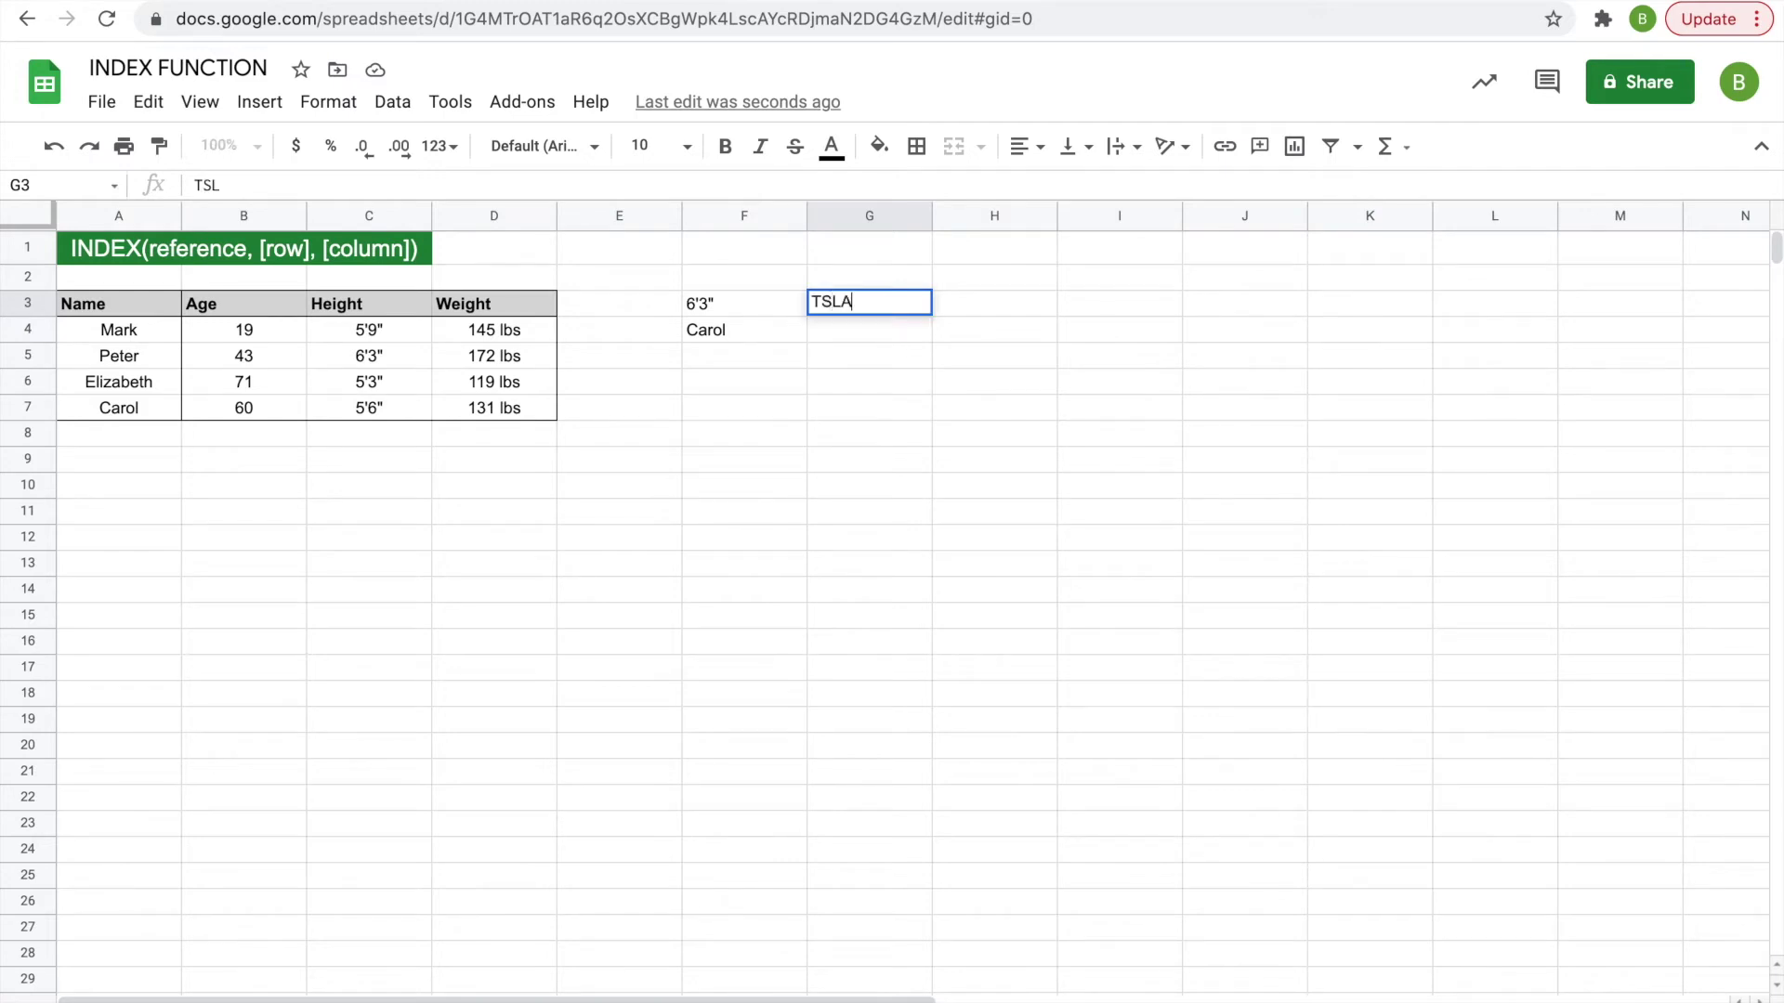
{"action": "key", "text": "Tab"}
{"action": "type", "text": "="}
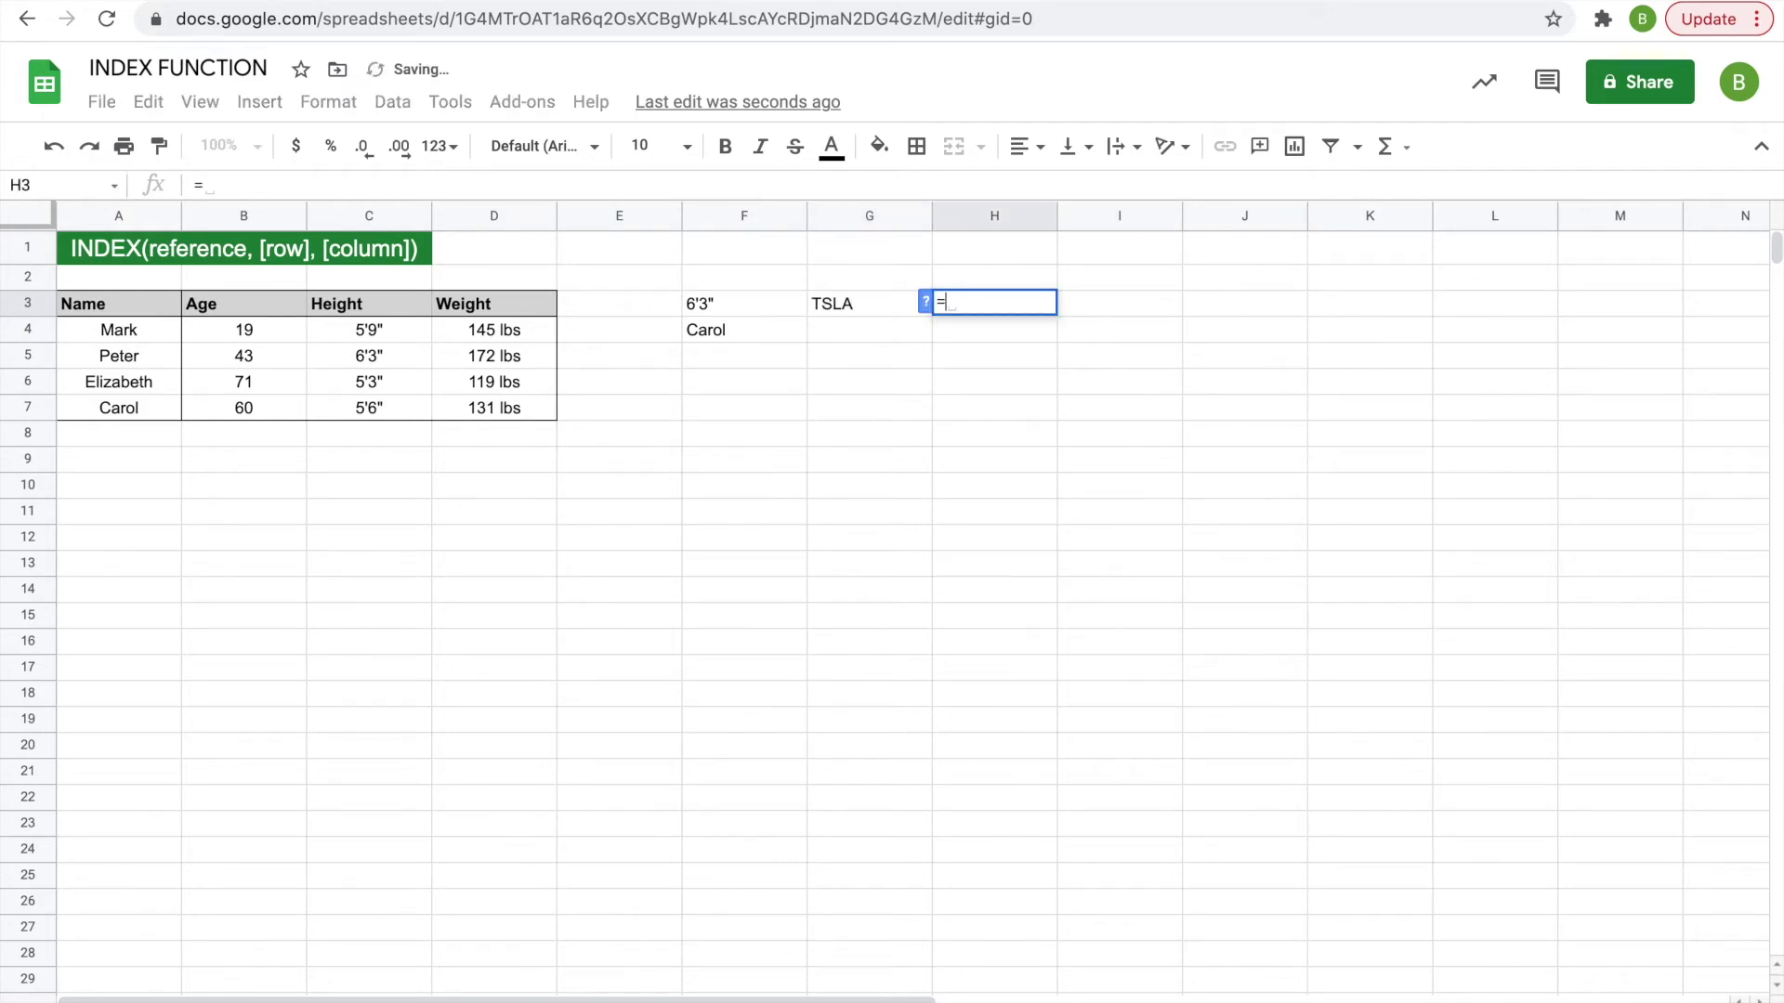
{"action": "type", "text": "GOOG"}
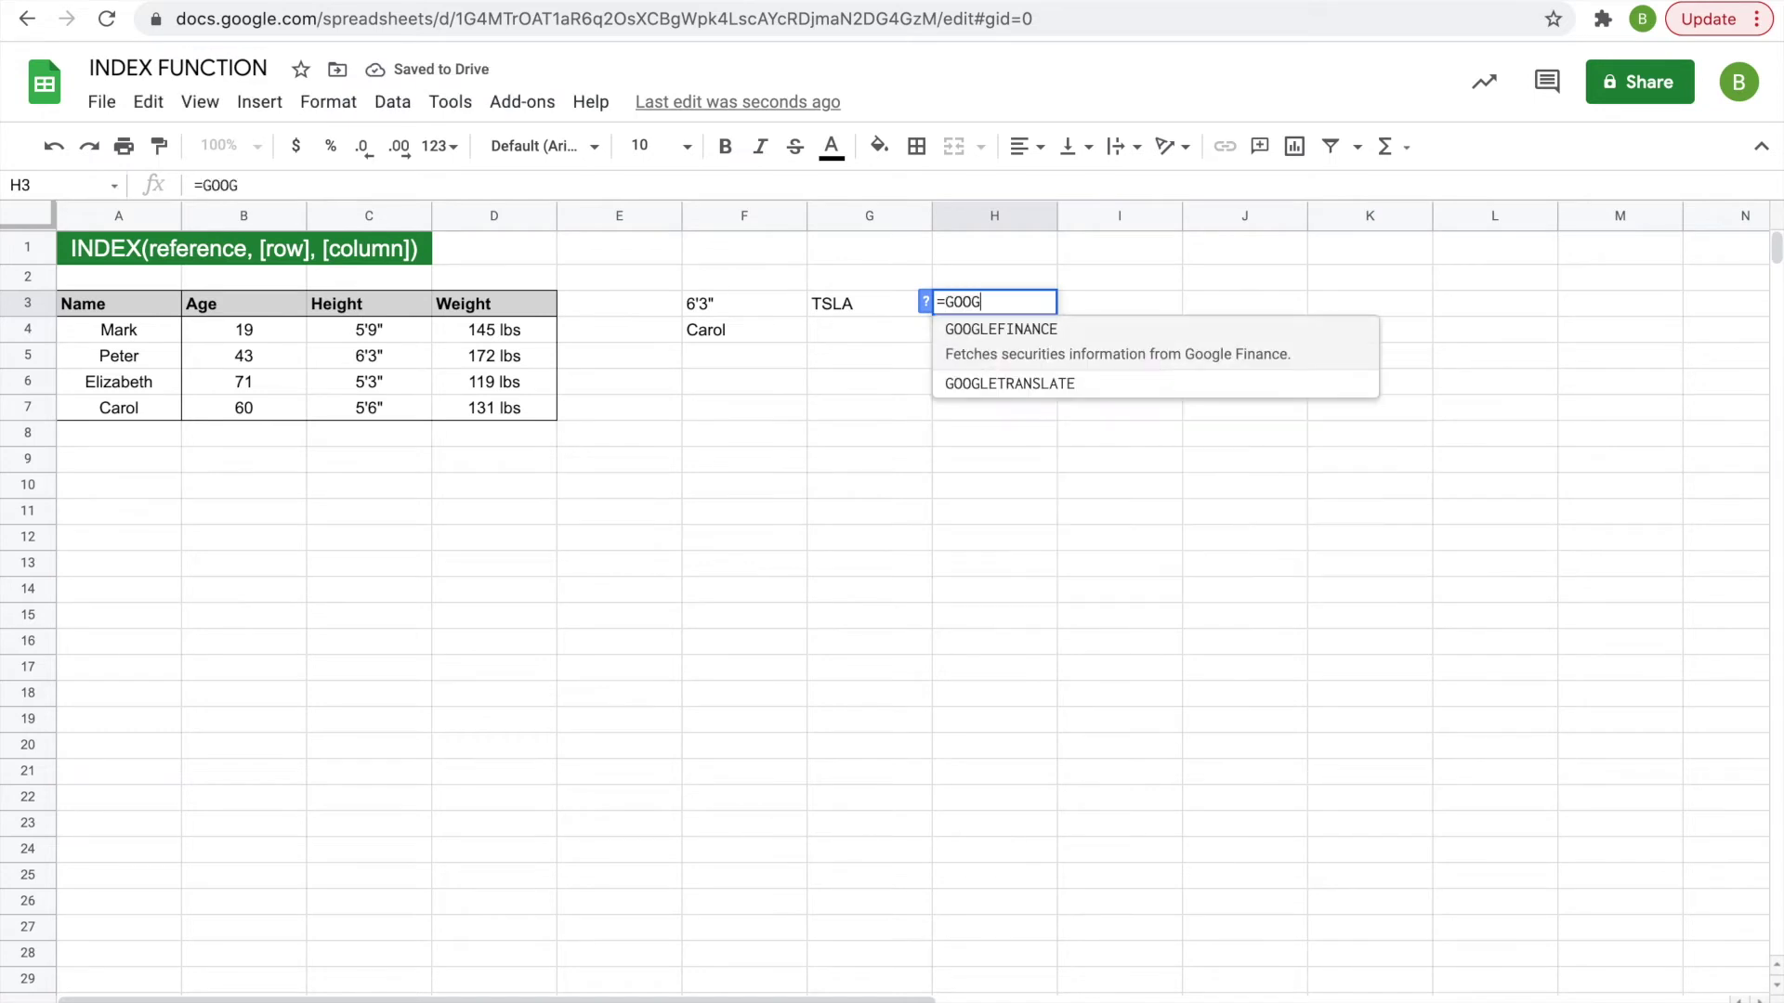
{"action": "type", "text": "LEFINANCE"}
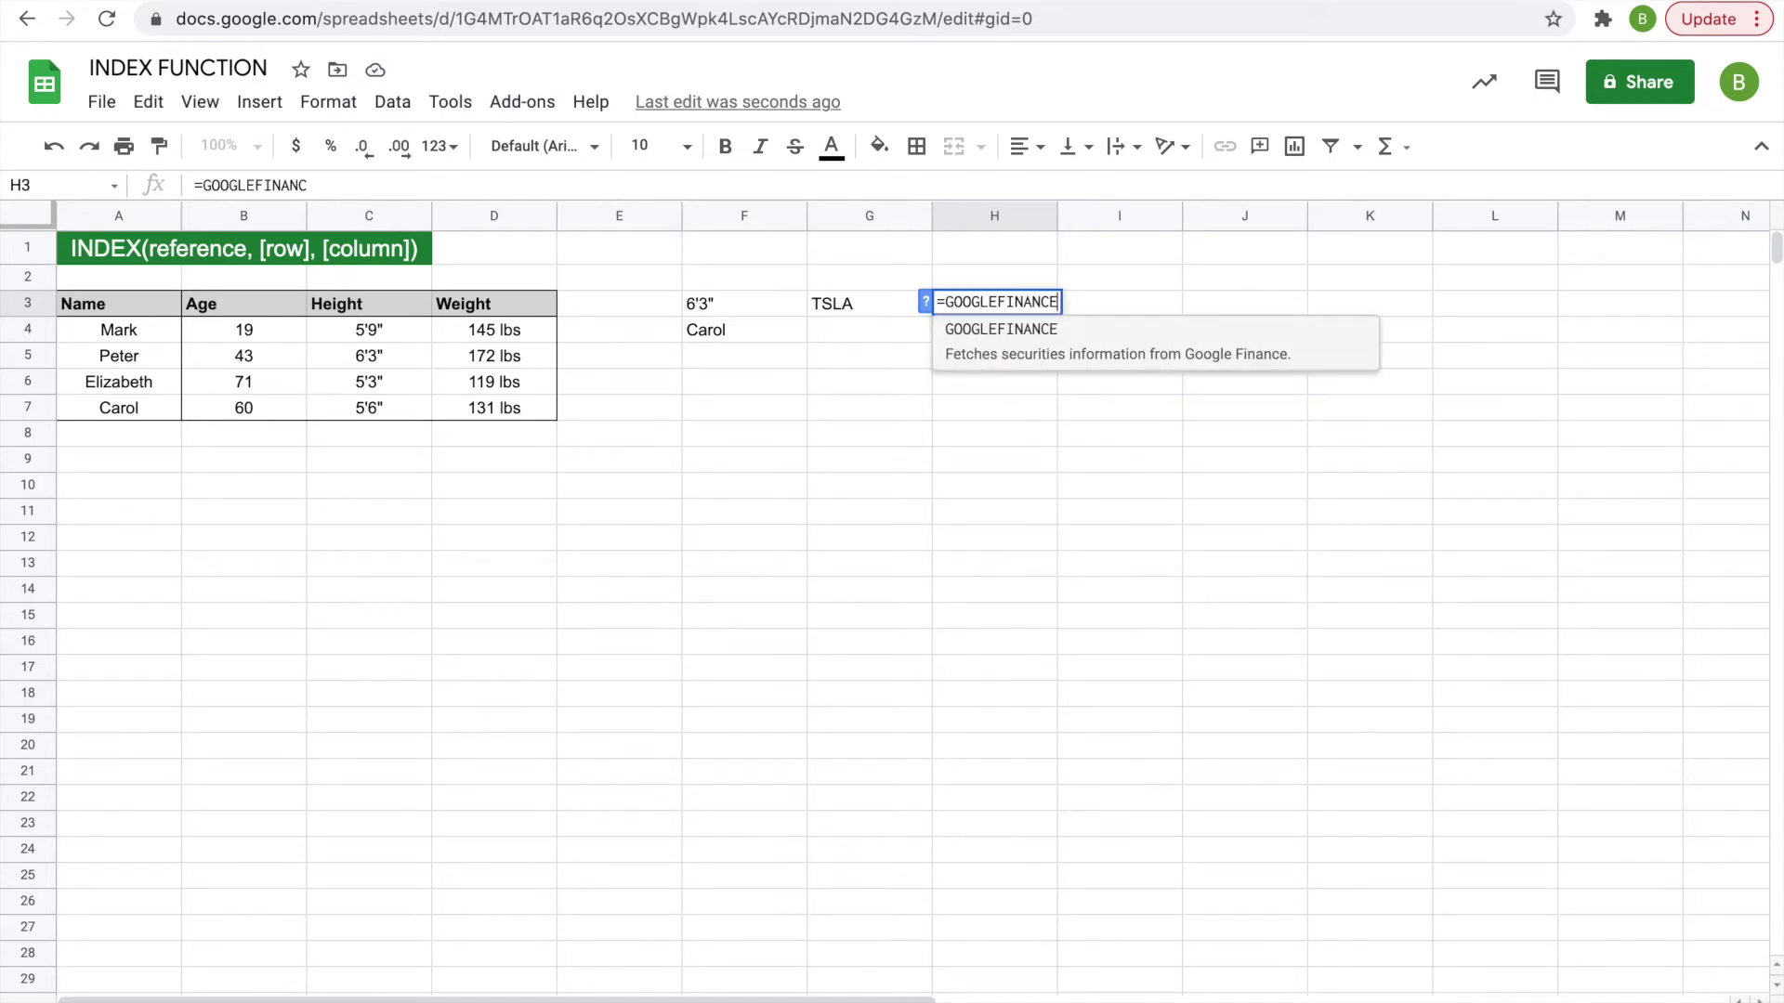
{"action": "type", "text": "("}
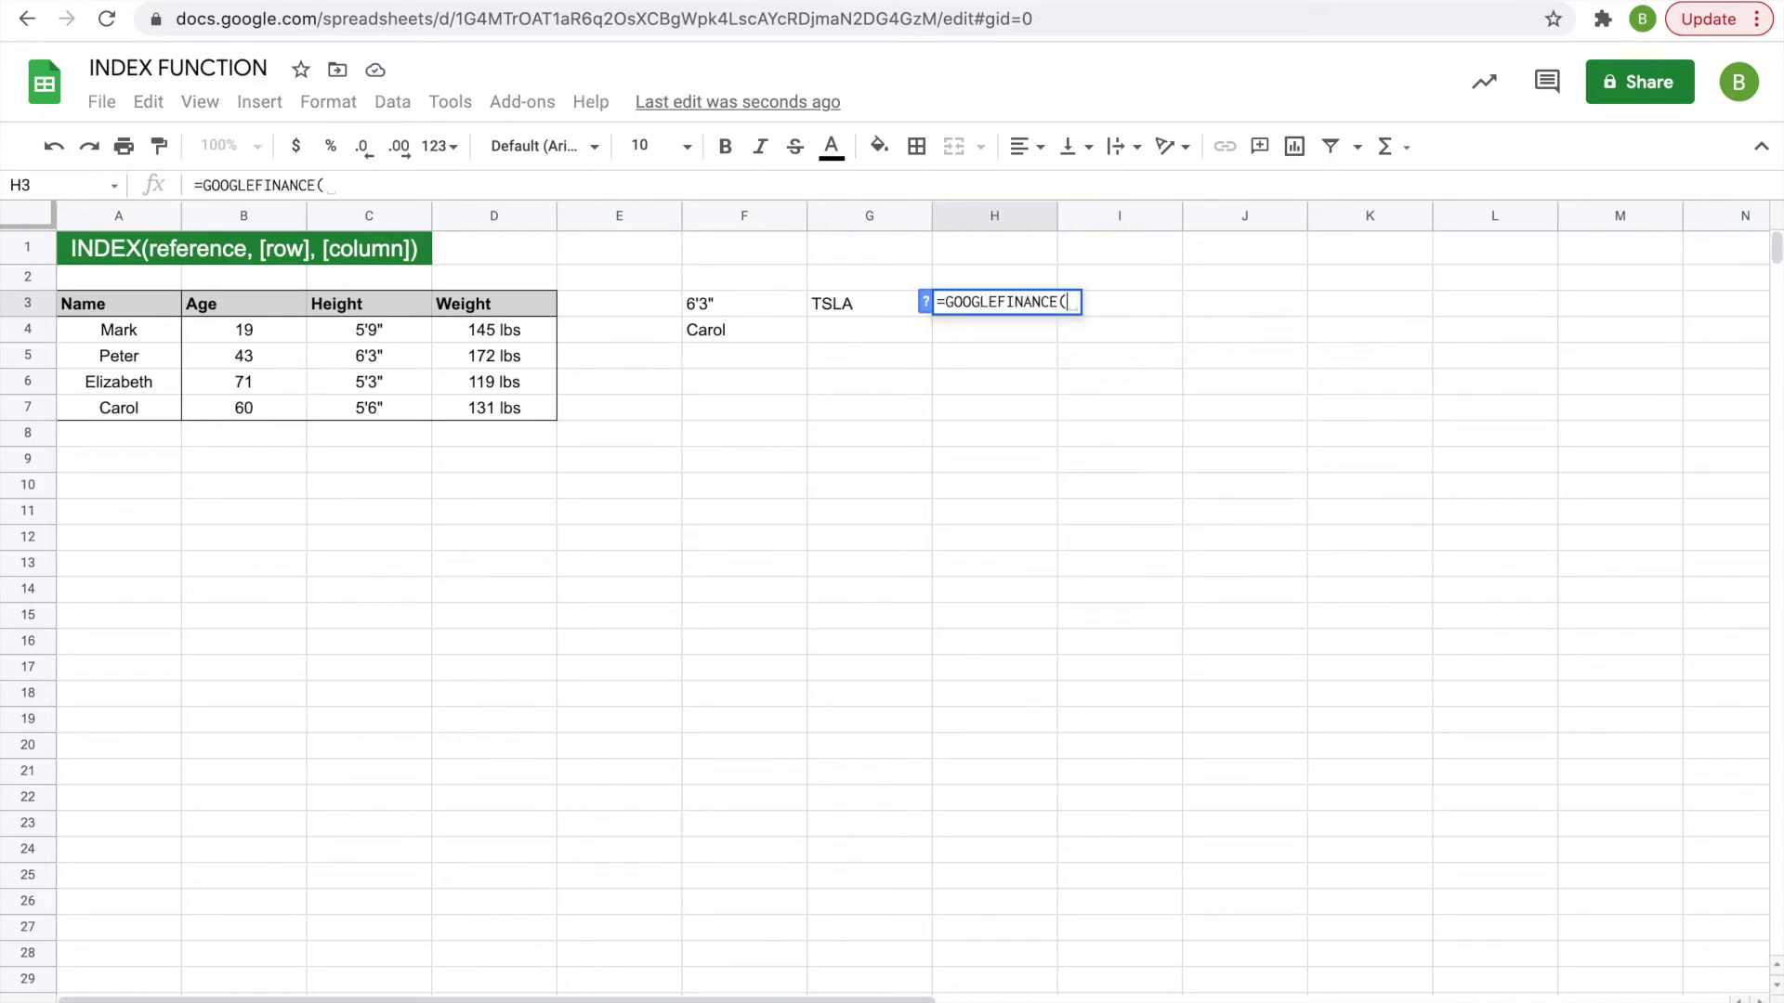
{"action": "left_click", "coordinate": [836, 305]}
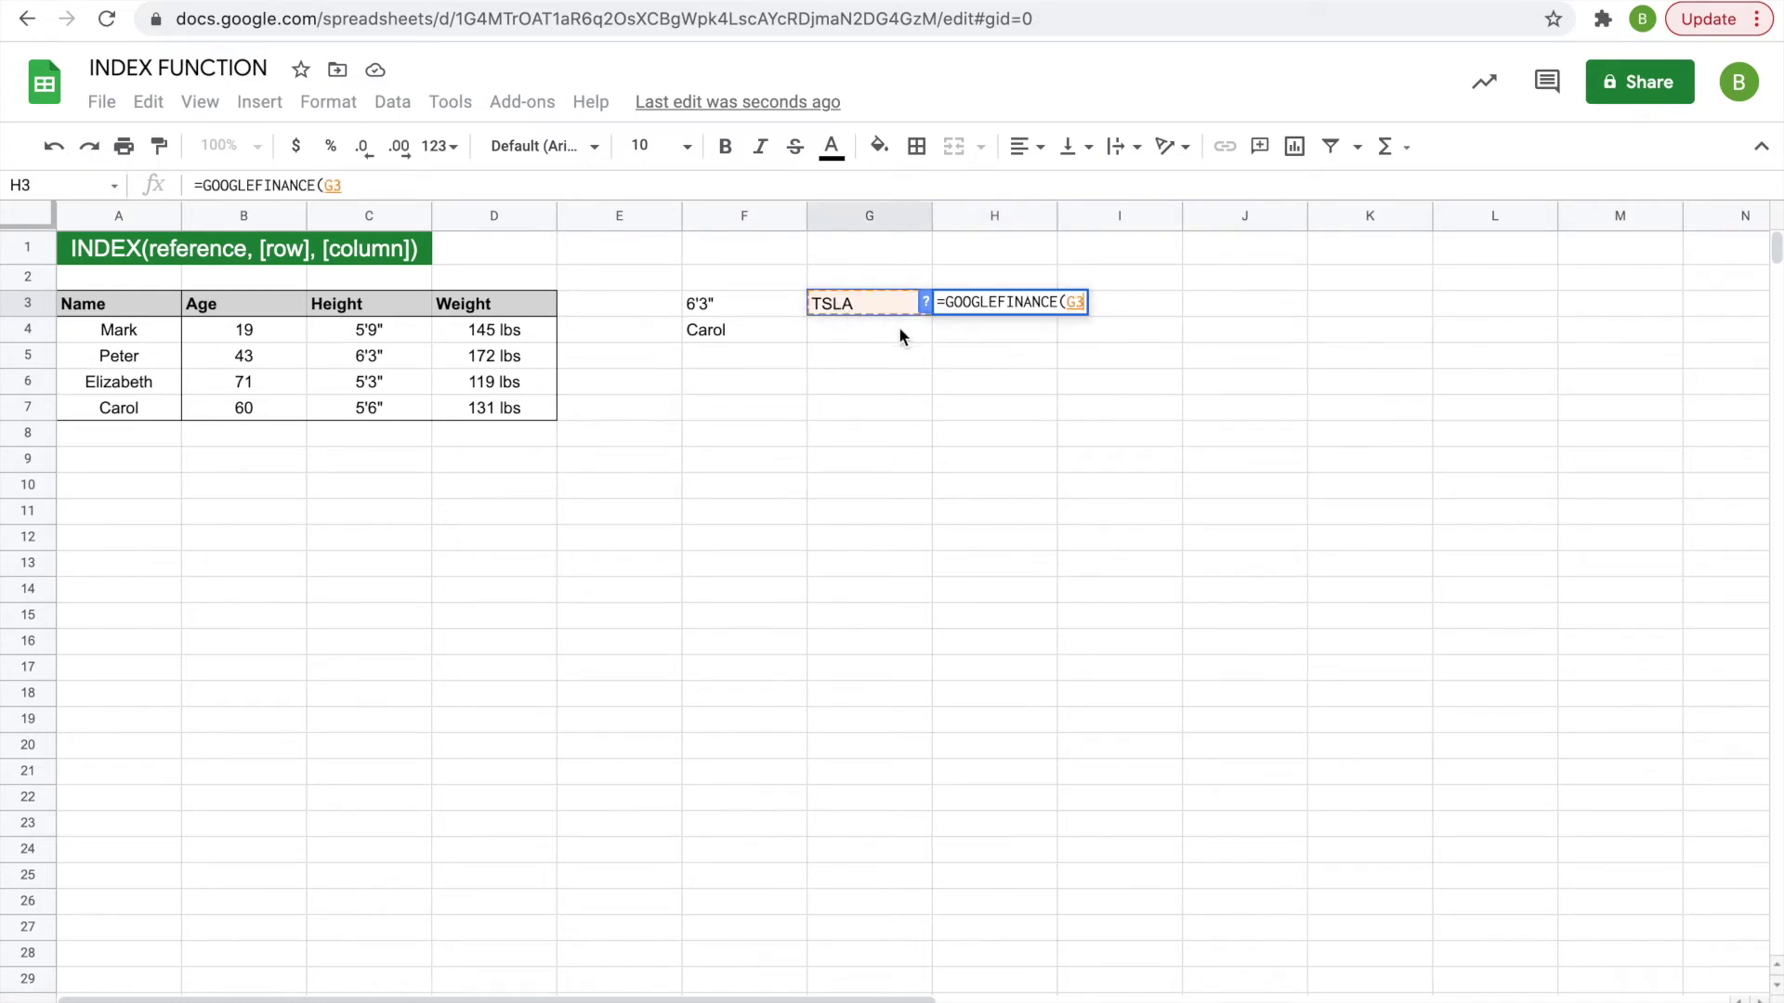
{"action": "type", "text": ","}
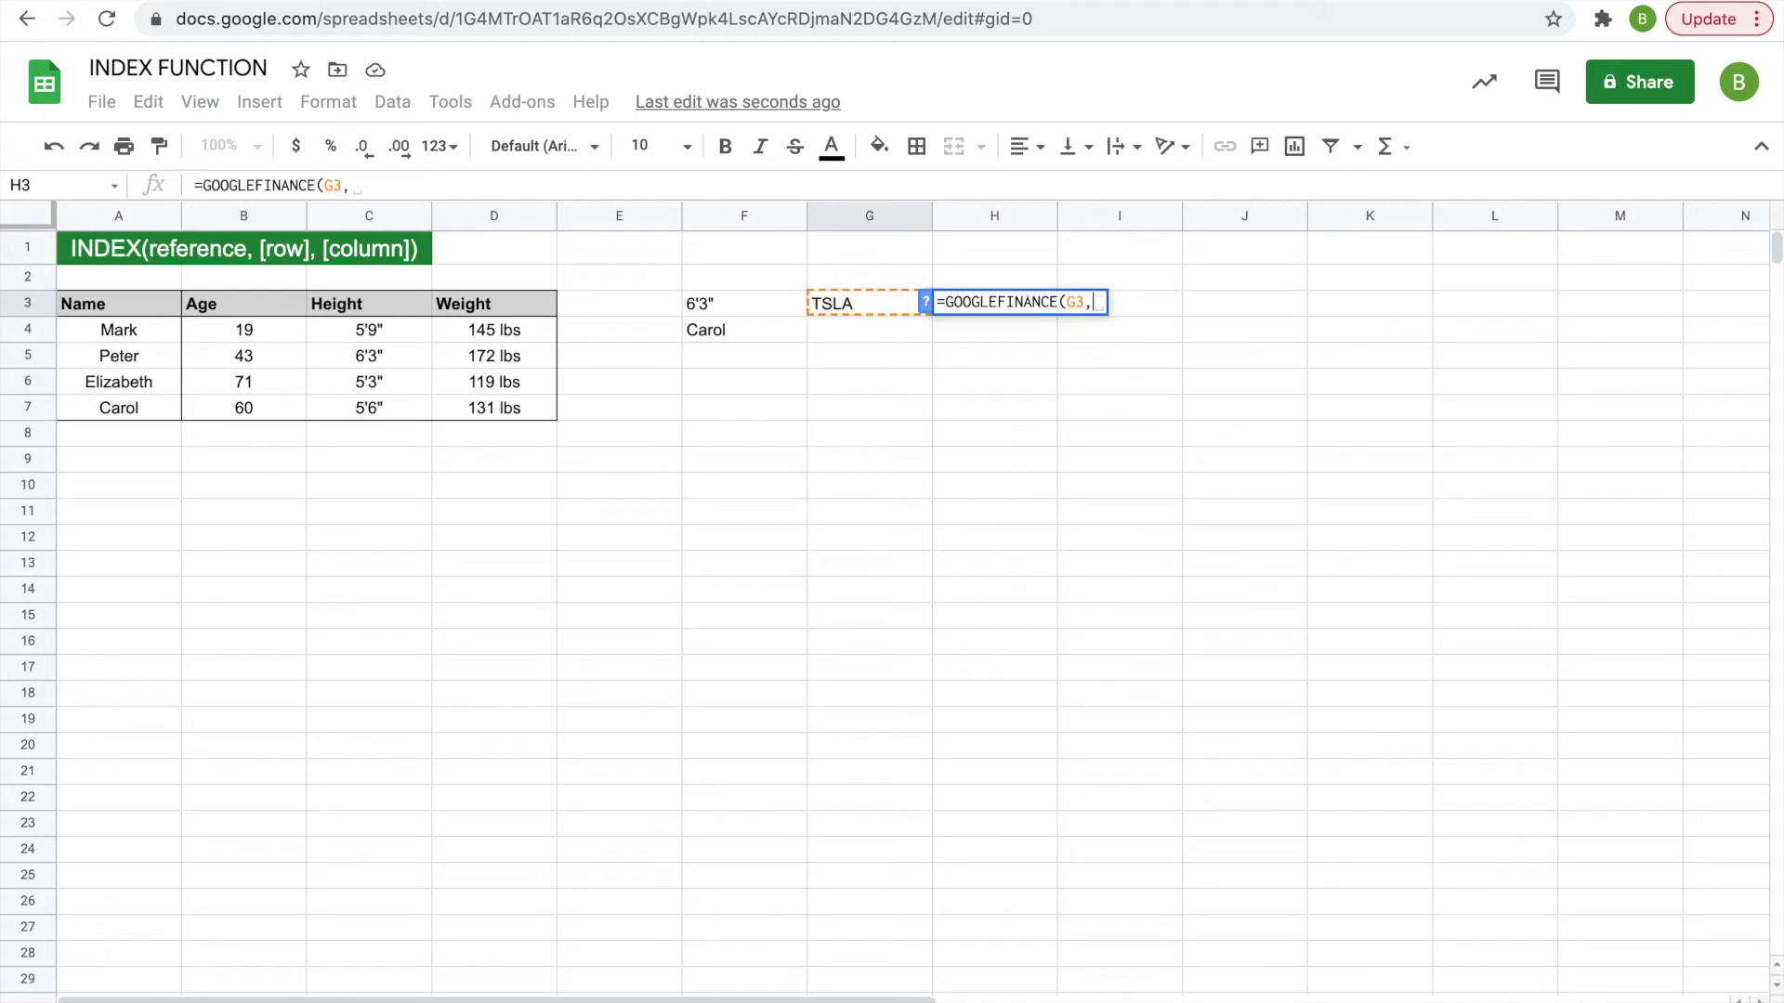
{"action": "type", "text": "\"price"}
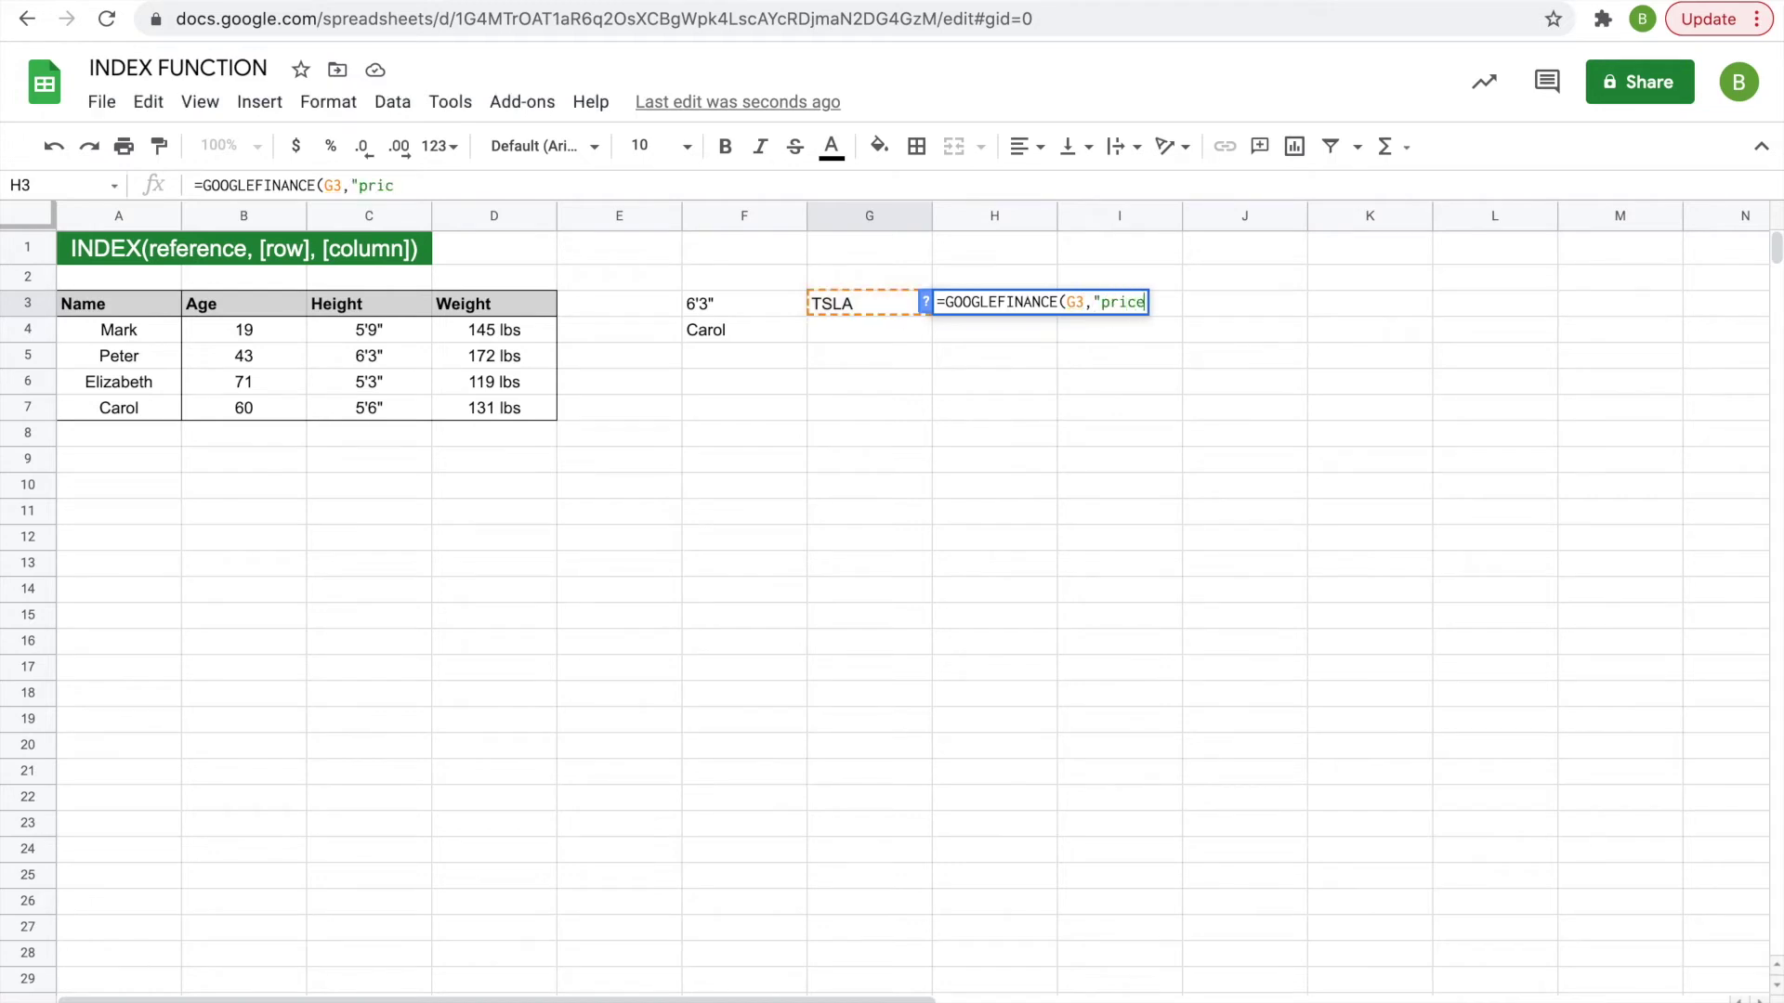
{"action": "type", "text": "\", "}
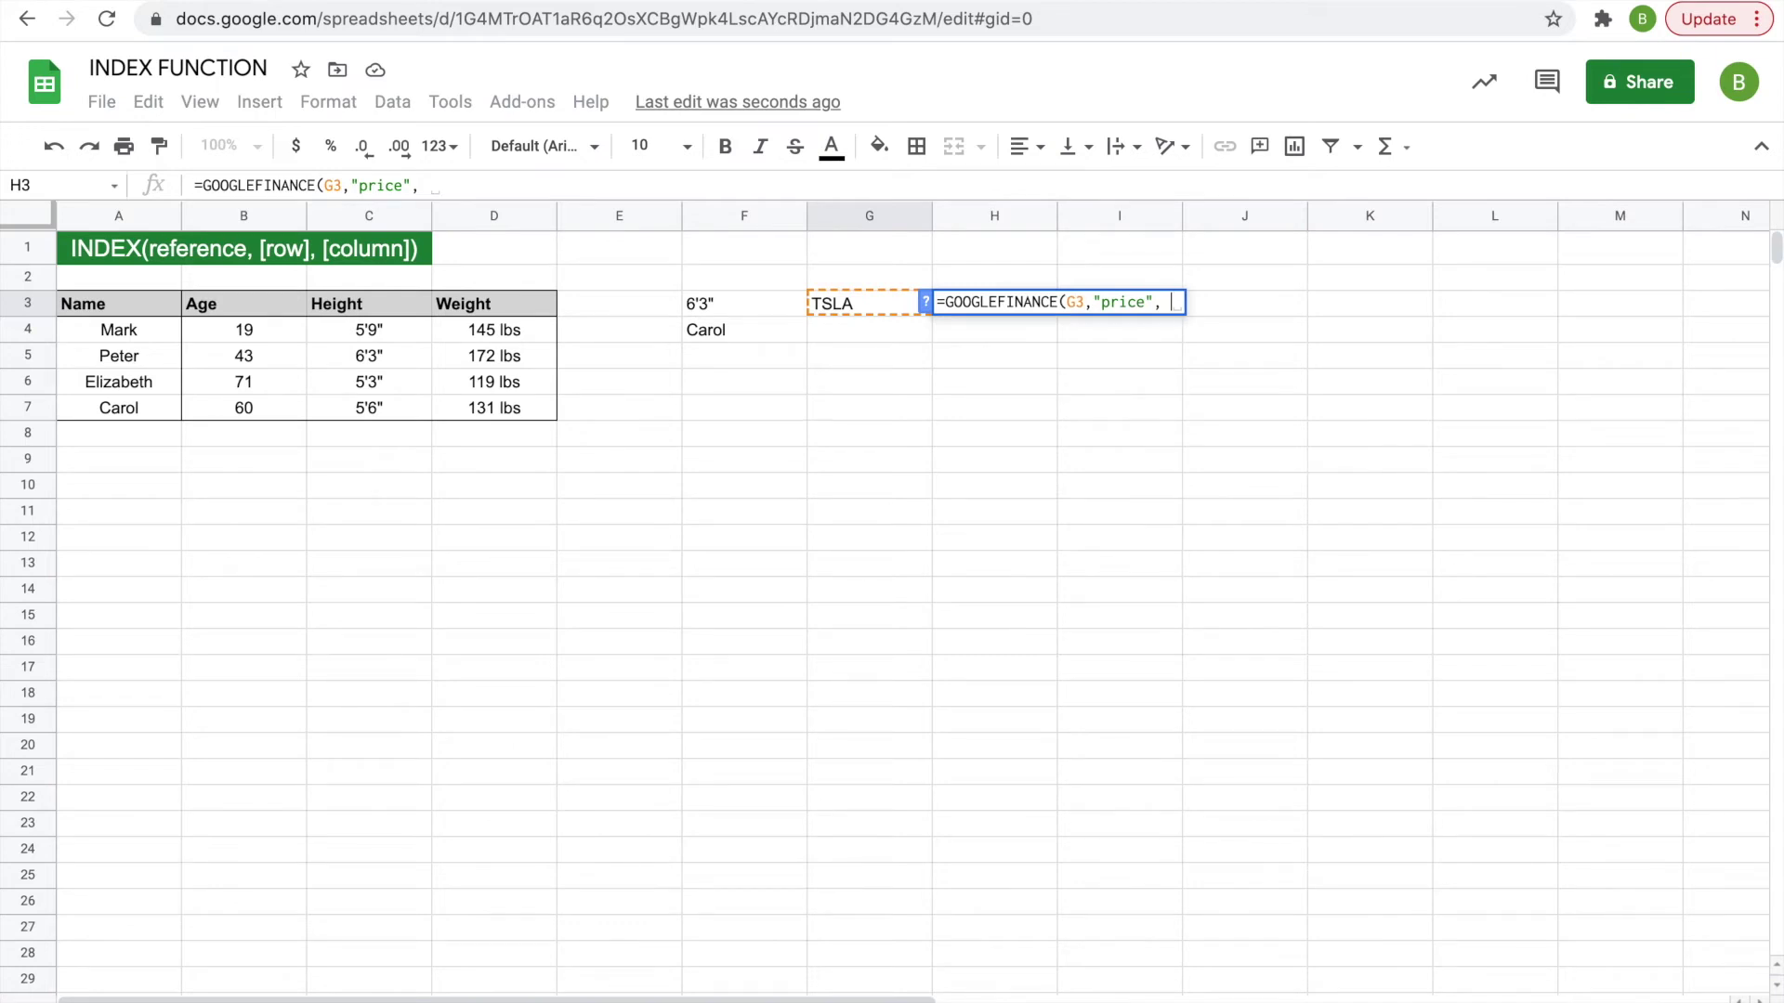
{"action": "type", "text": "TODAY"}
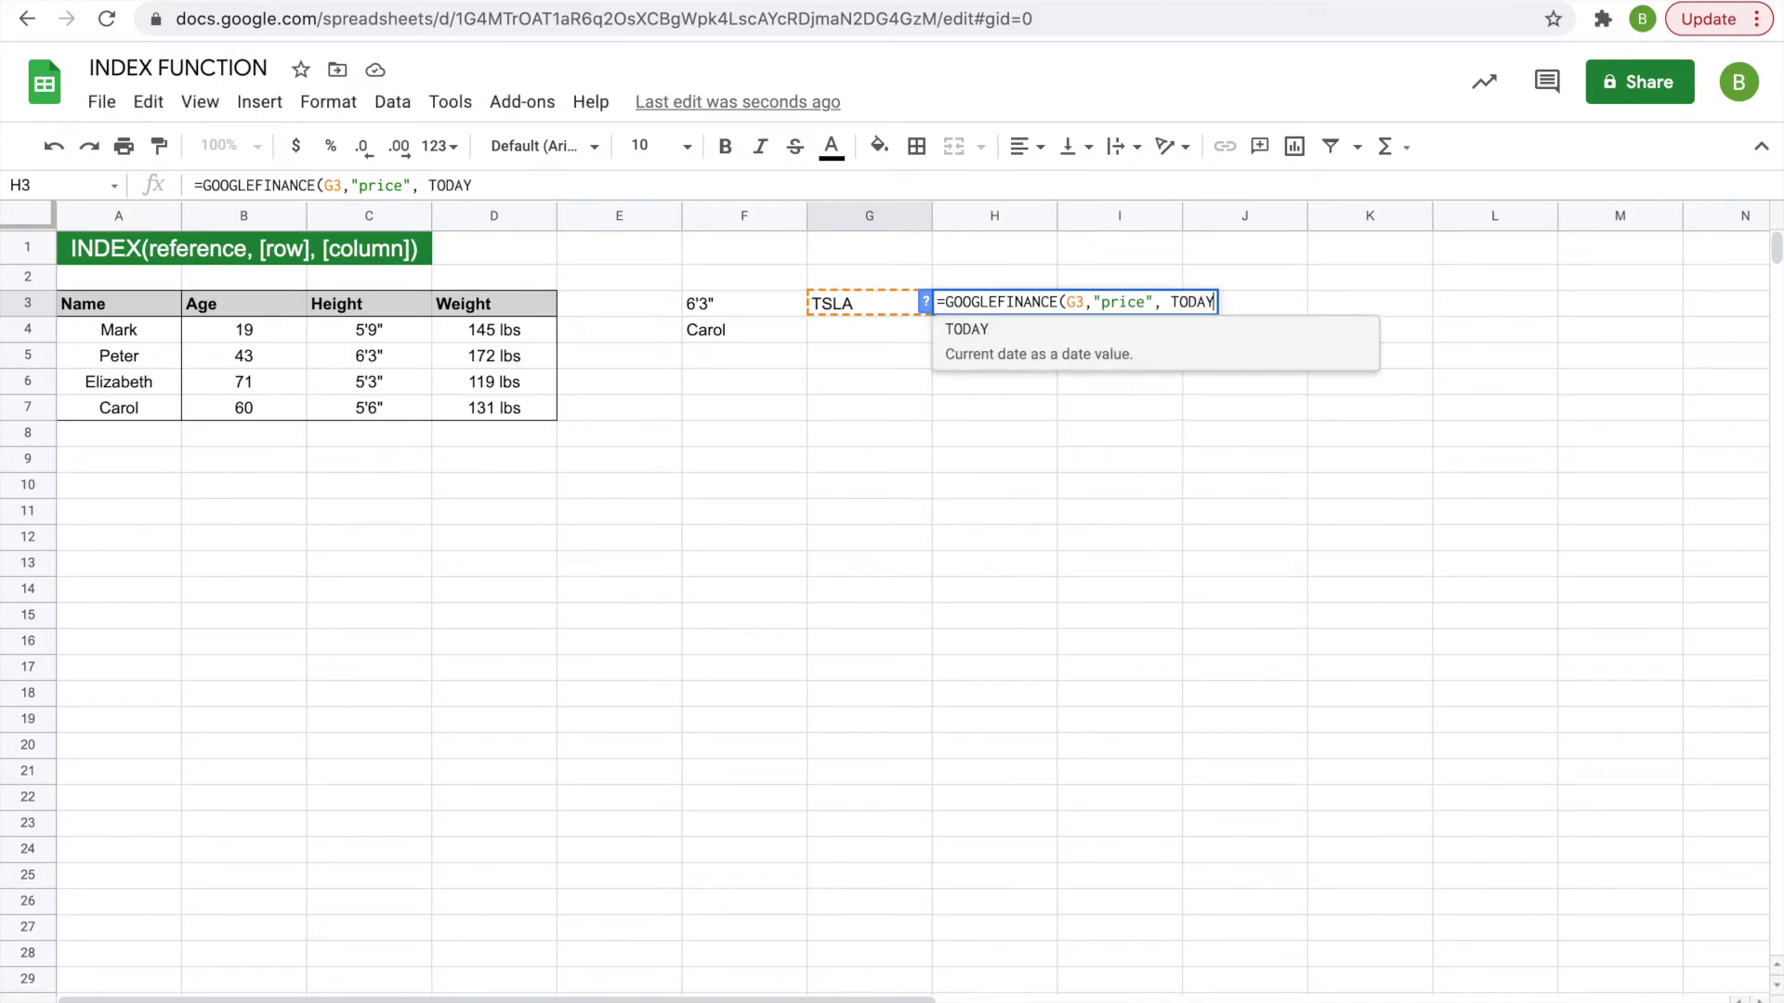
{"action": "type", "text": "("}
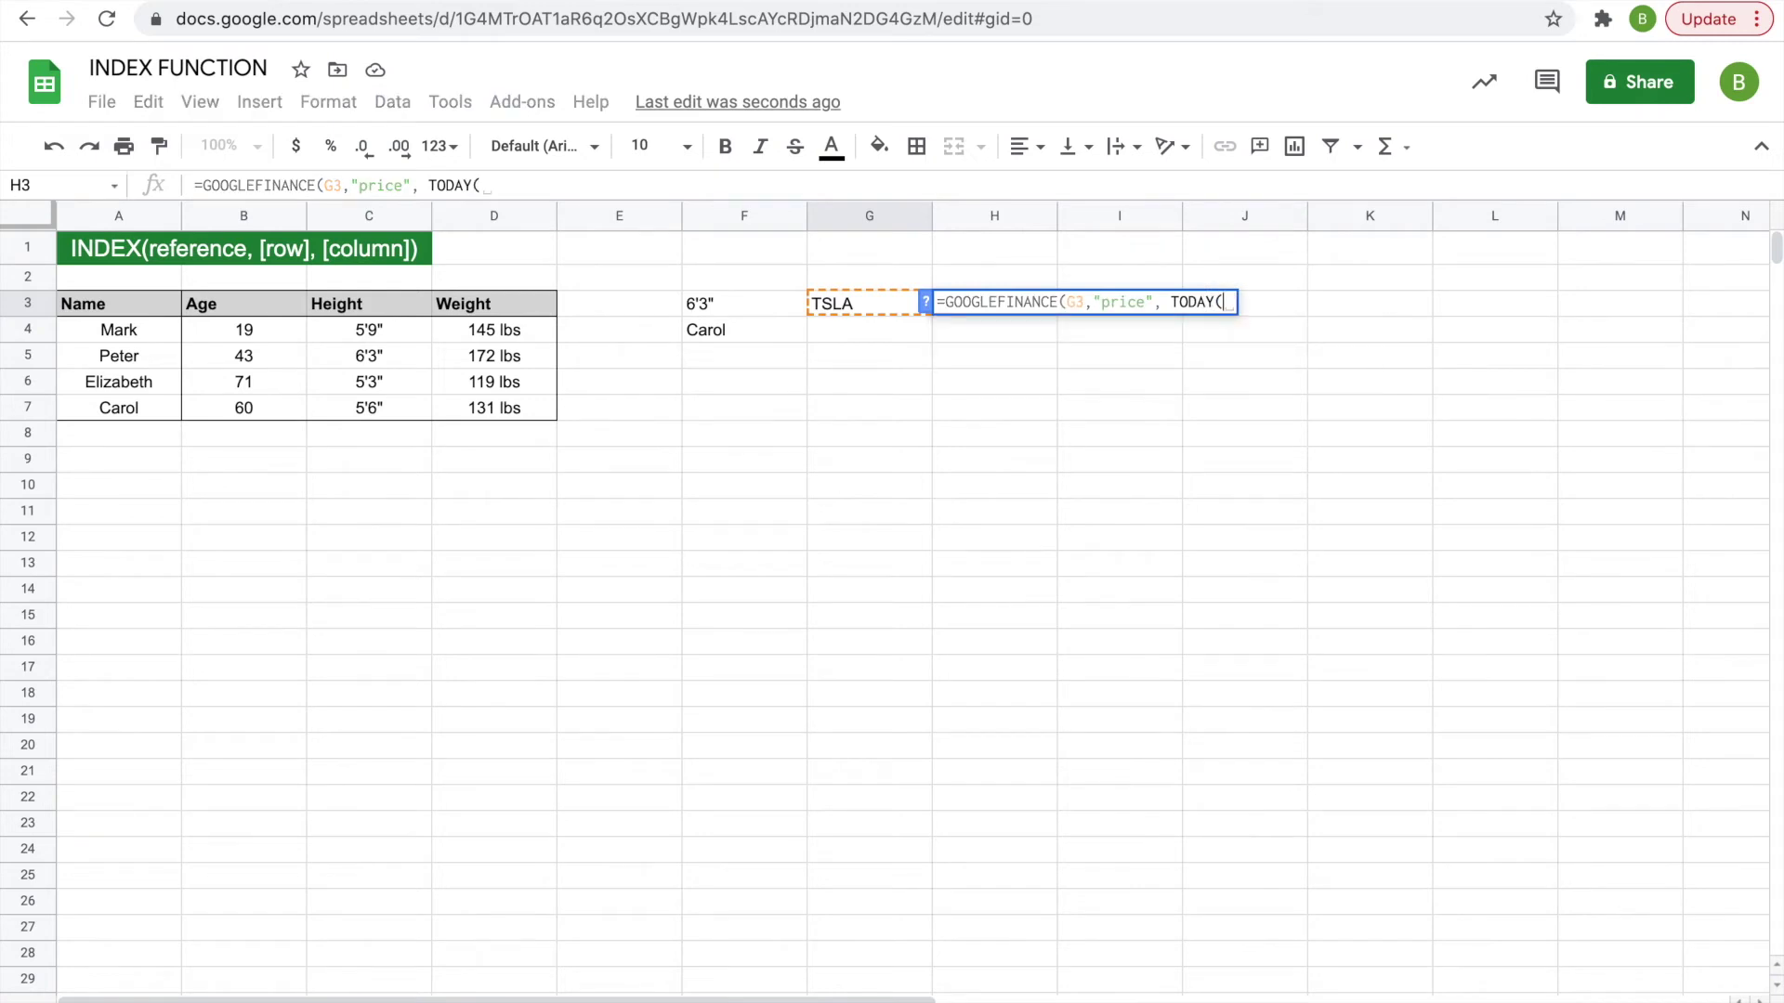
{"action": "type", "text": ")"}
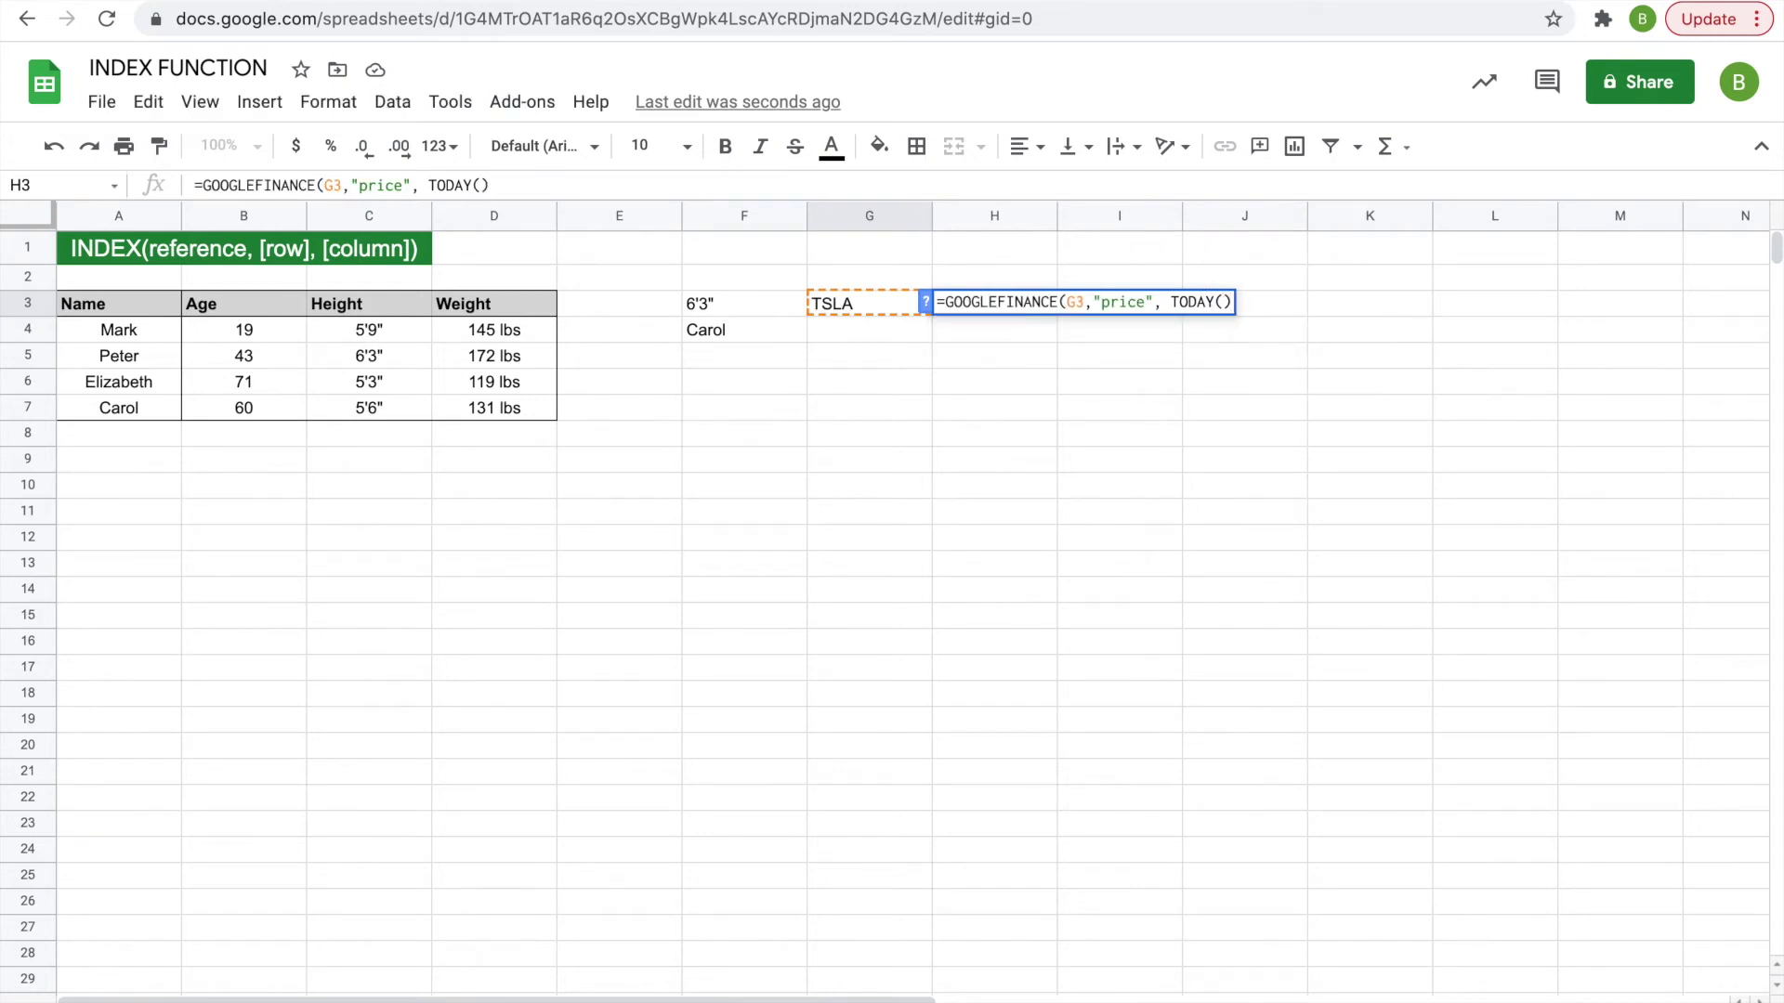
{"action": "type", "text": "-"}
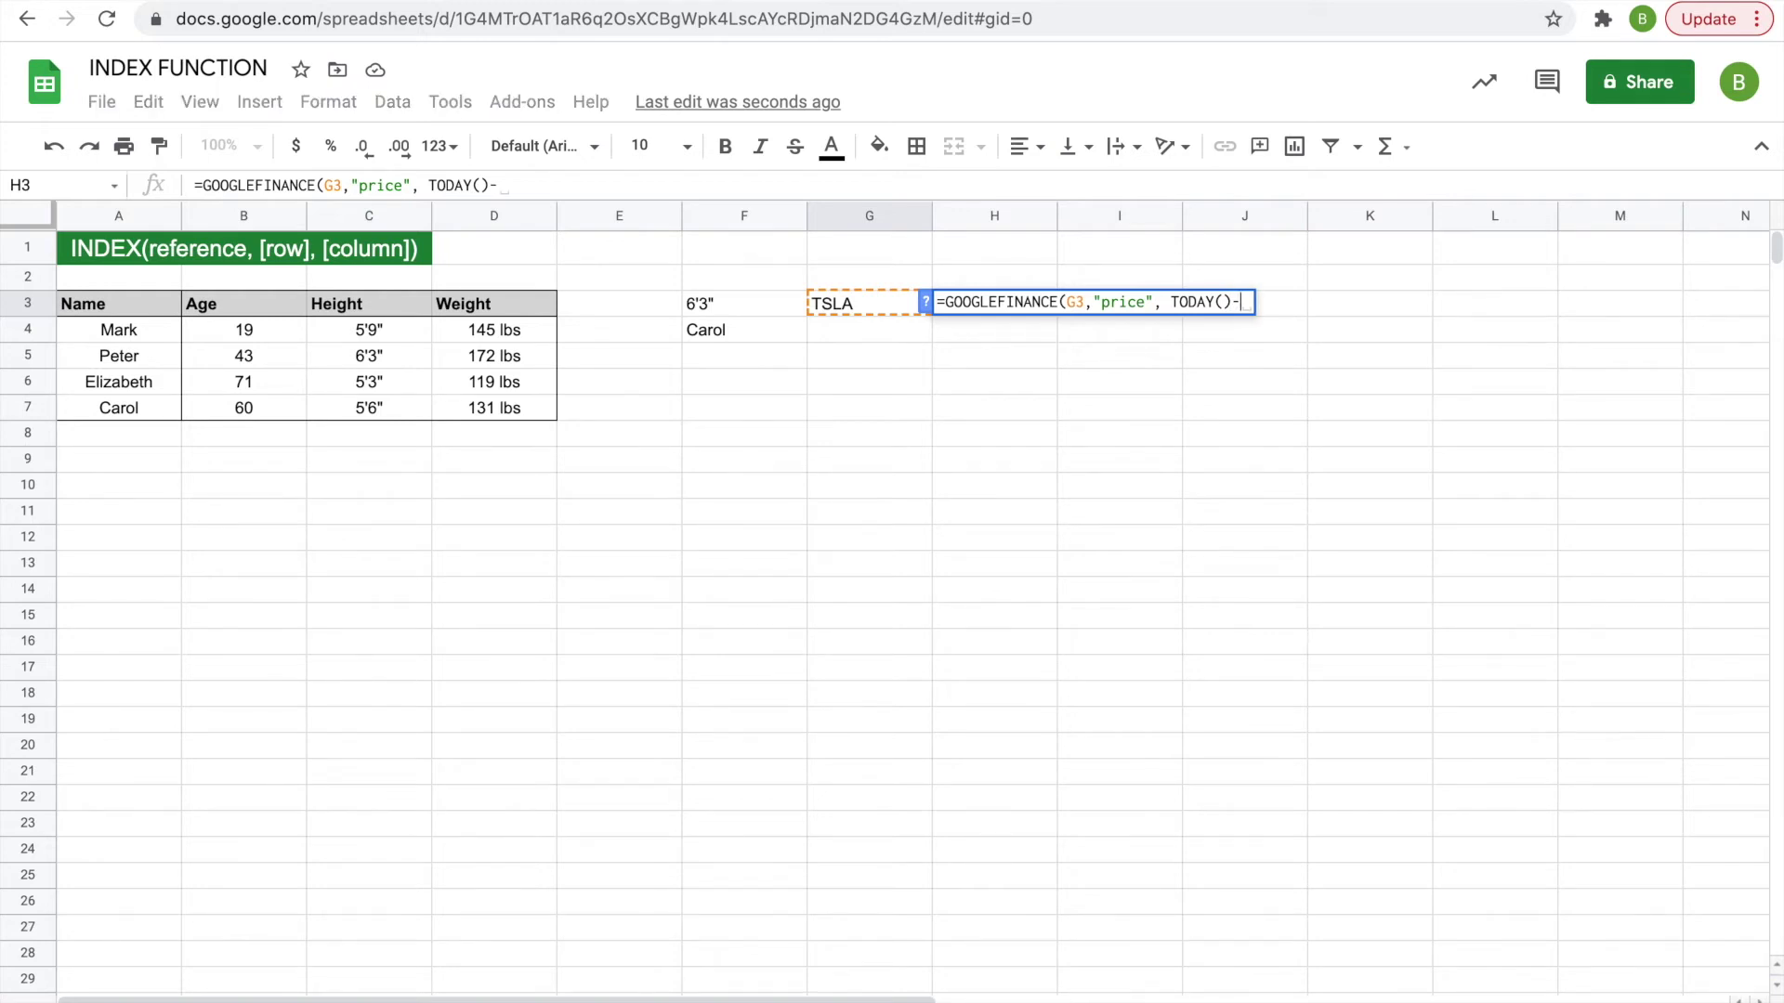
{"action": "type", "text": "5"}
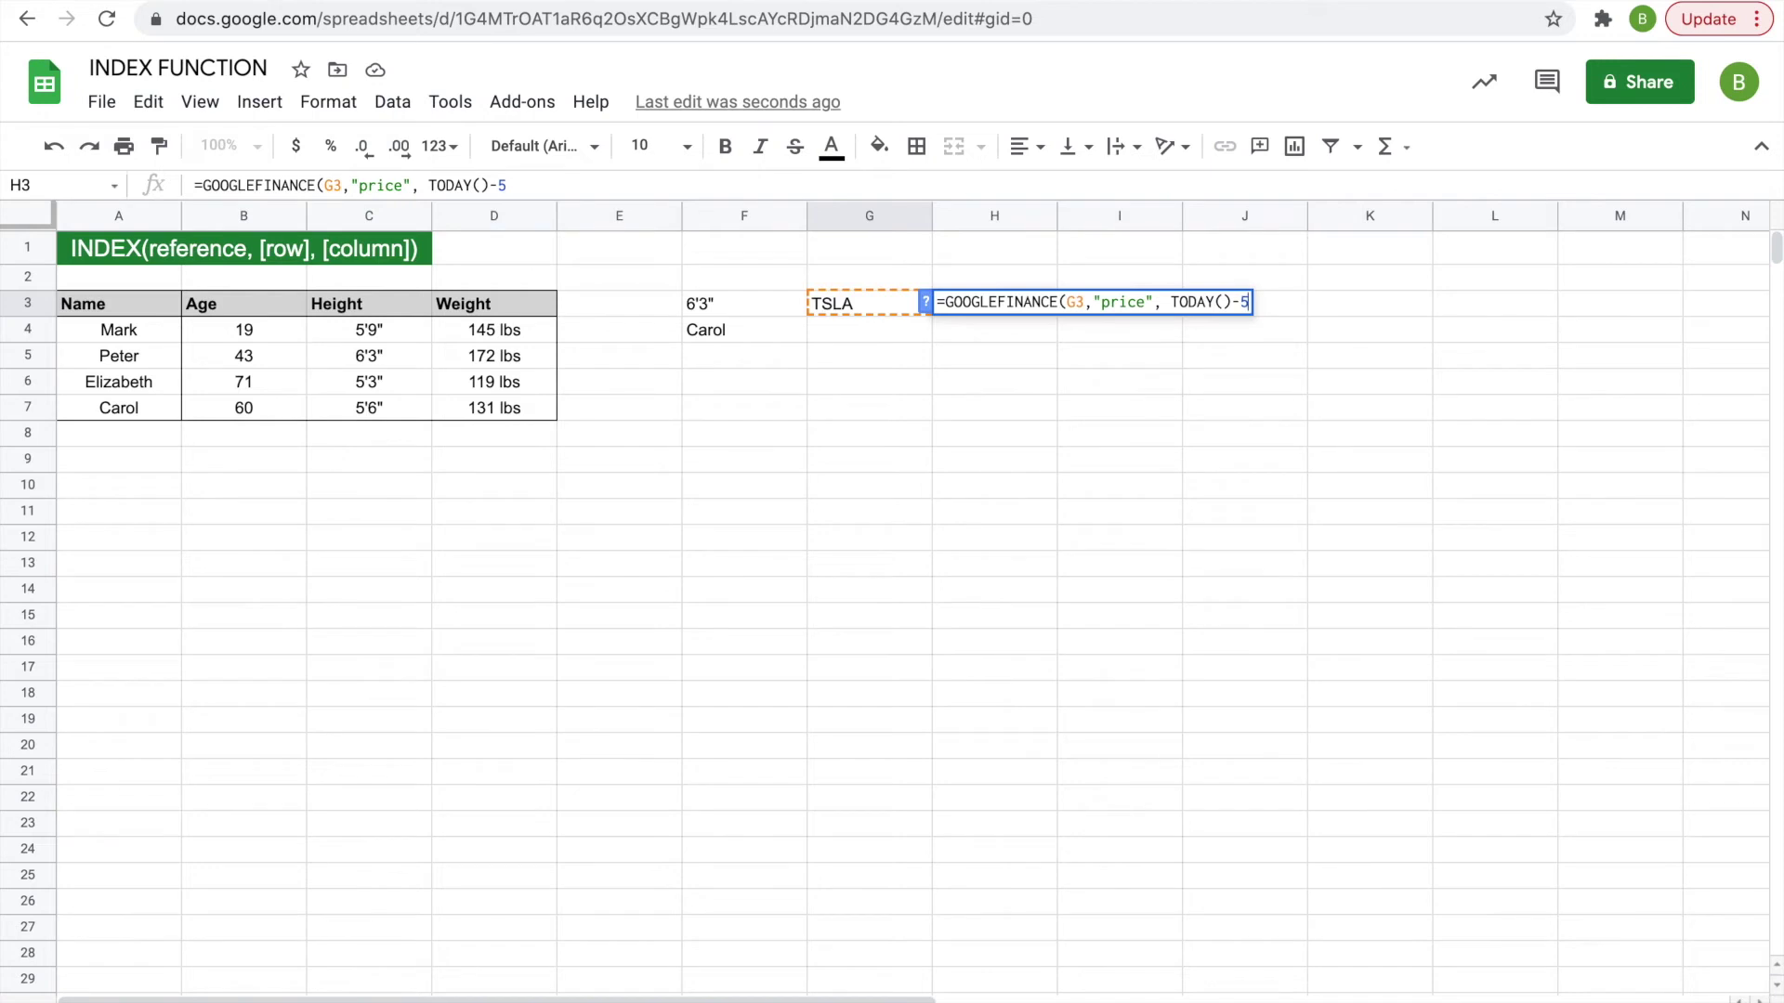
{"action": "key", "text": "Return"}
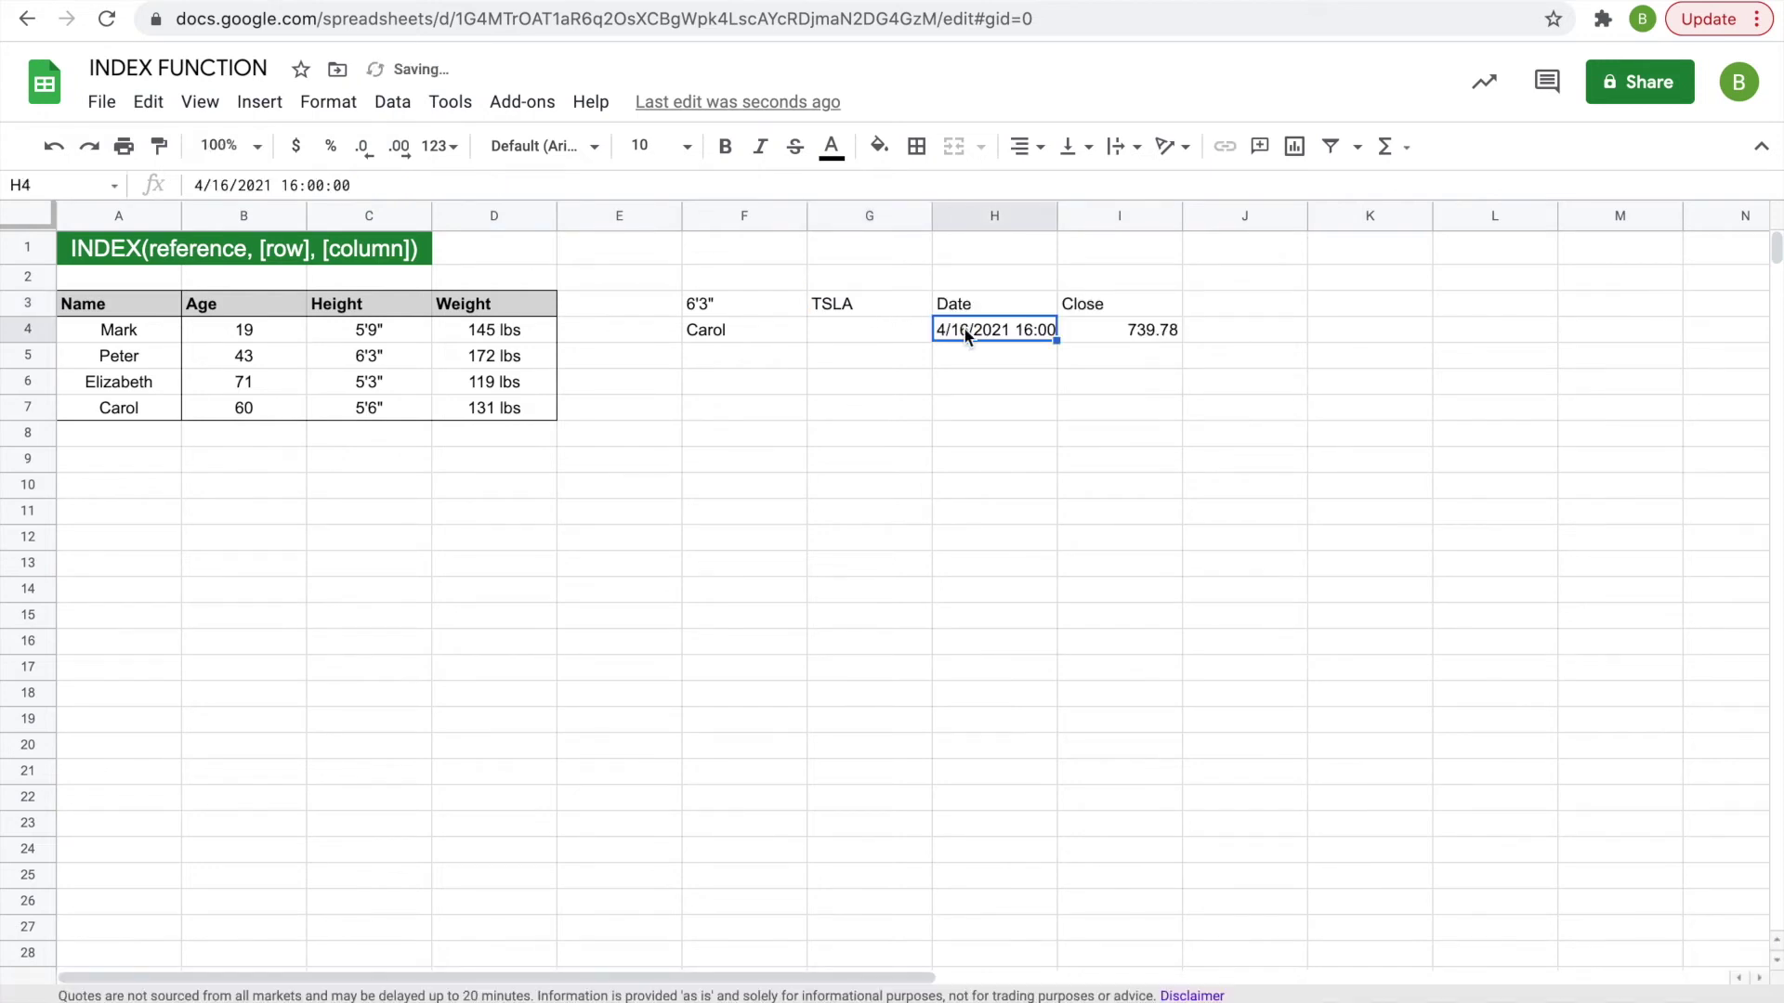
Inspect the returned Date/Close results: 4/16/2021 16:00 and 739.78.
{"action": "left_click_drag", "start_coordinate": [970, 309], "coordinate": [1123, 323]}
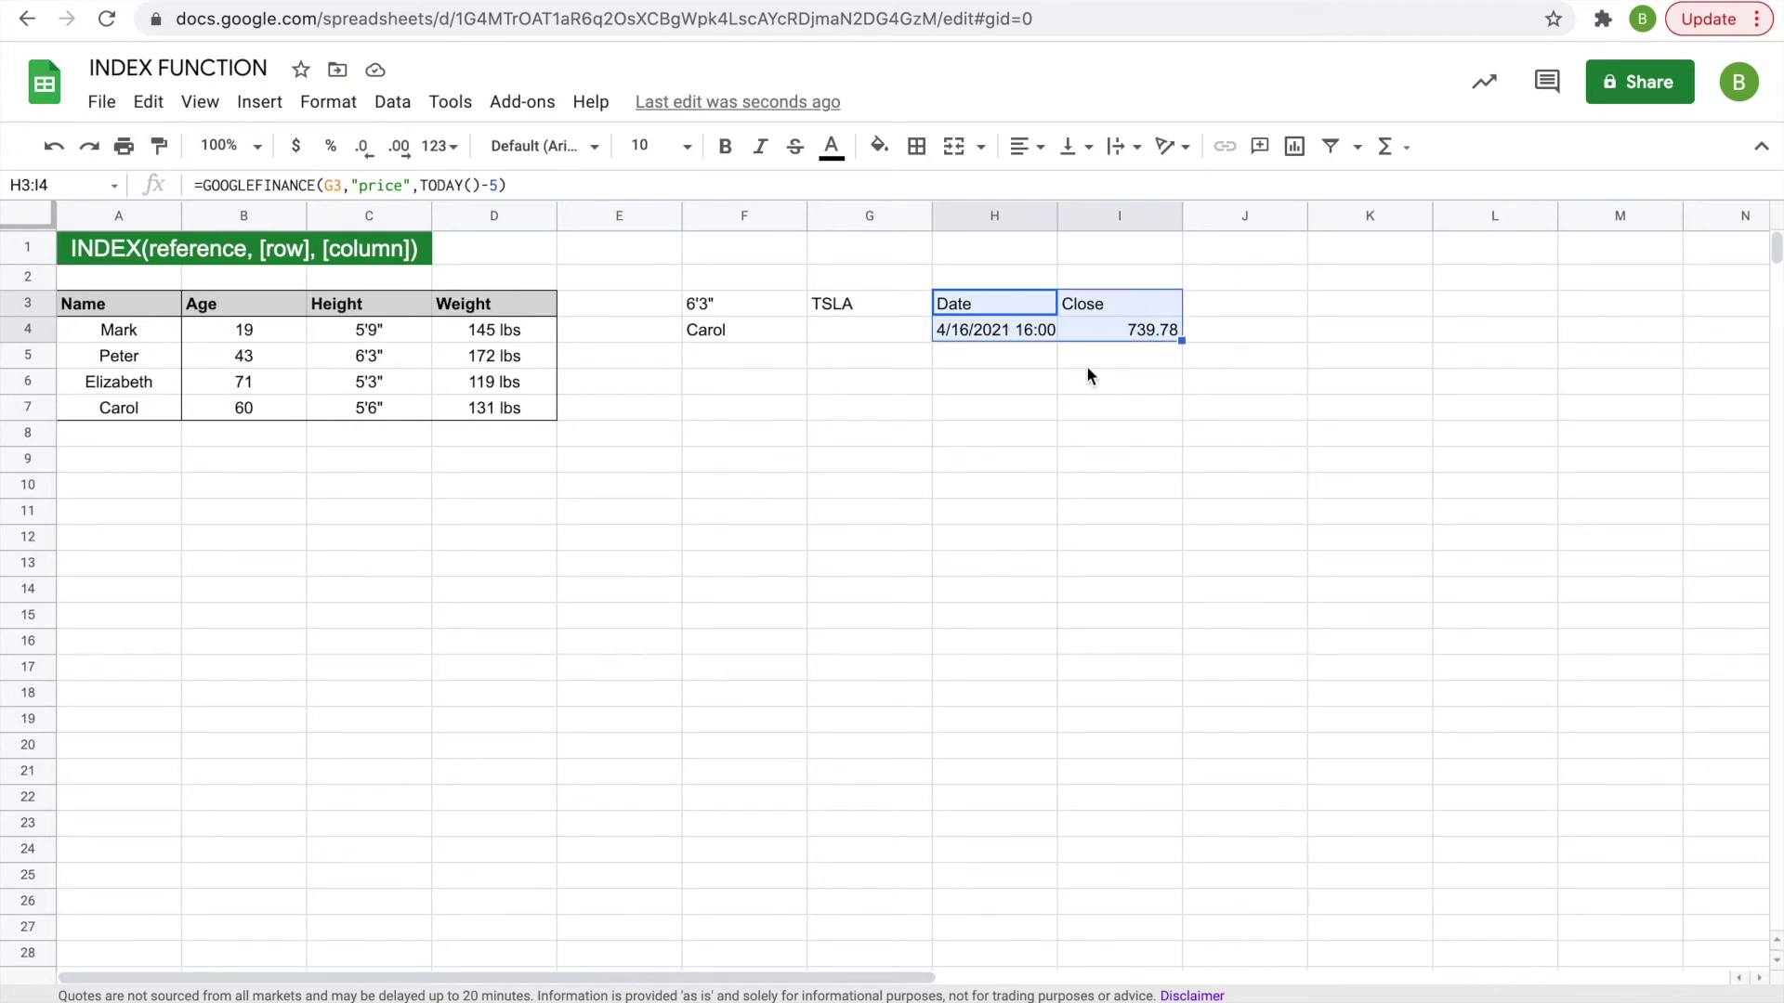
{"action": "left_click", "coordinate": [1088, 338]}
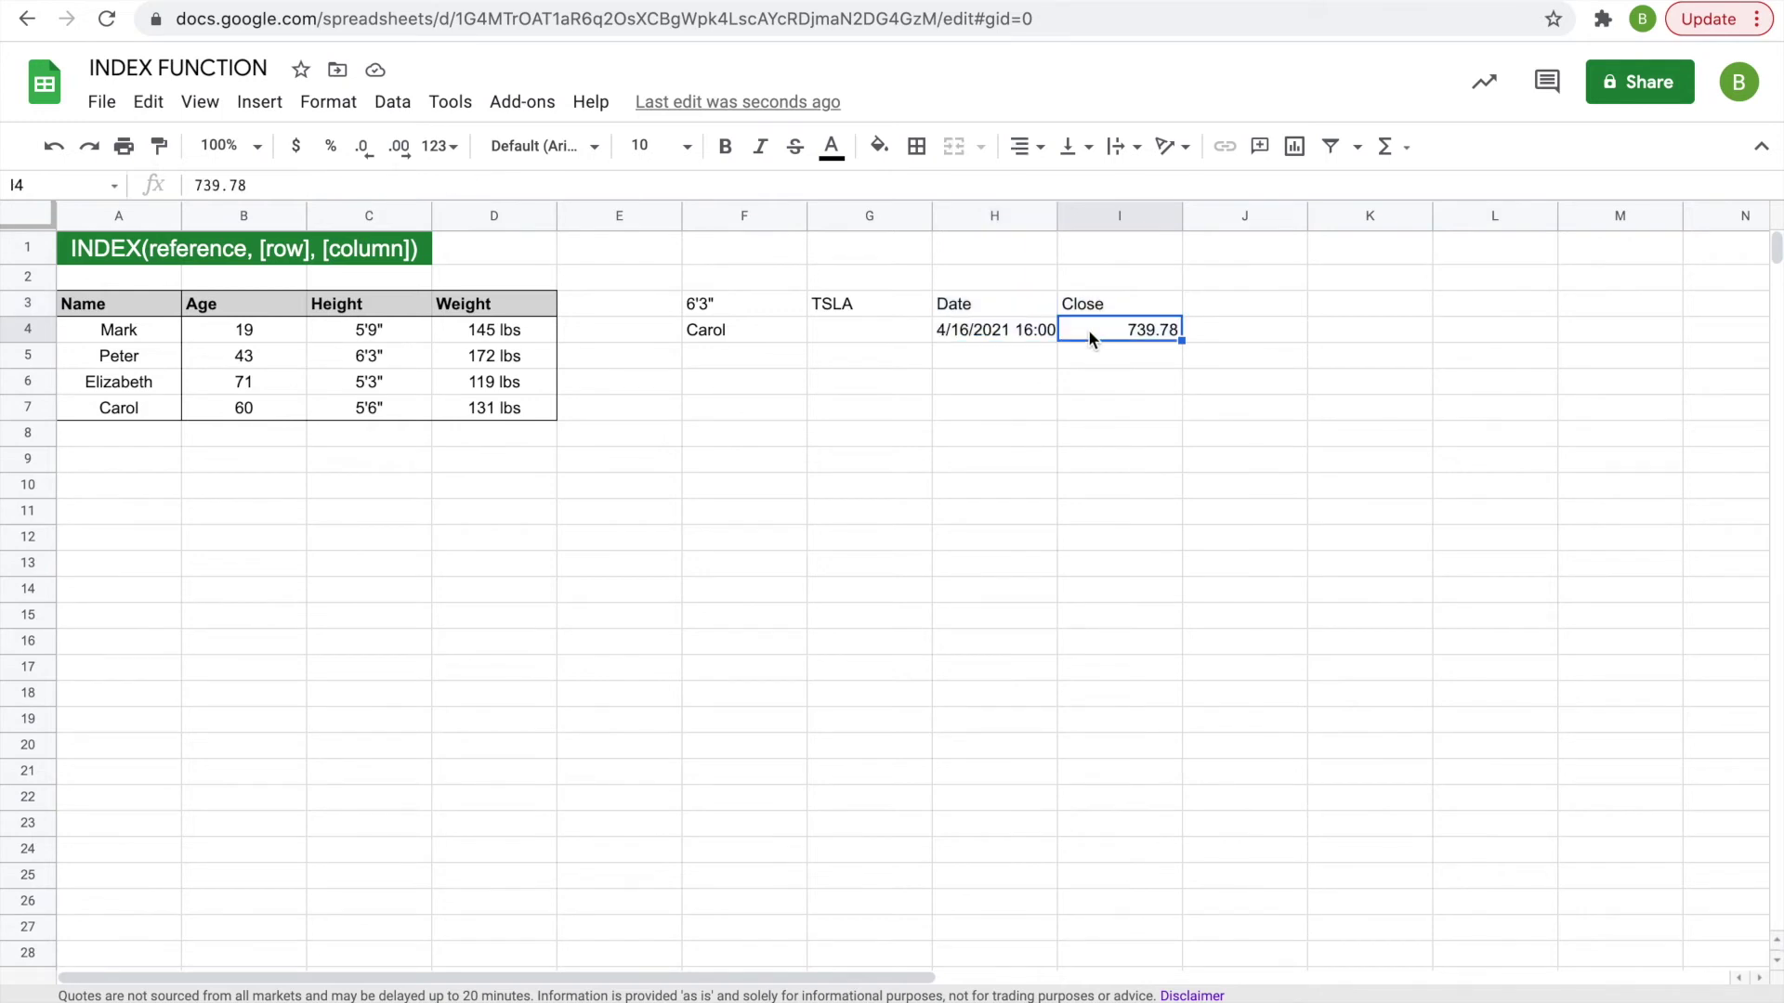
{"action": "left_click_drag", "start_coordinate": [977, 305], "coordinate": [1073, 309]}
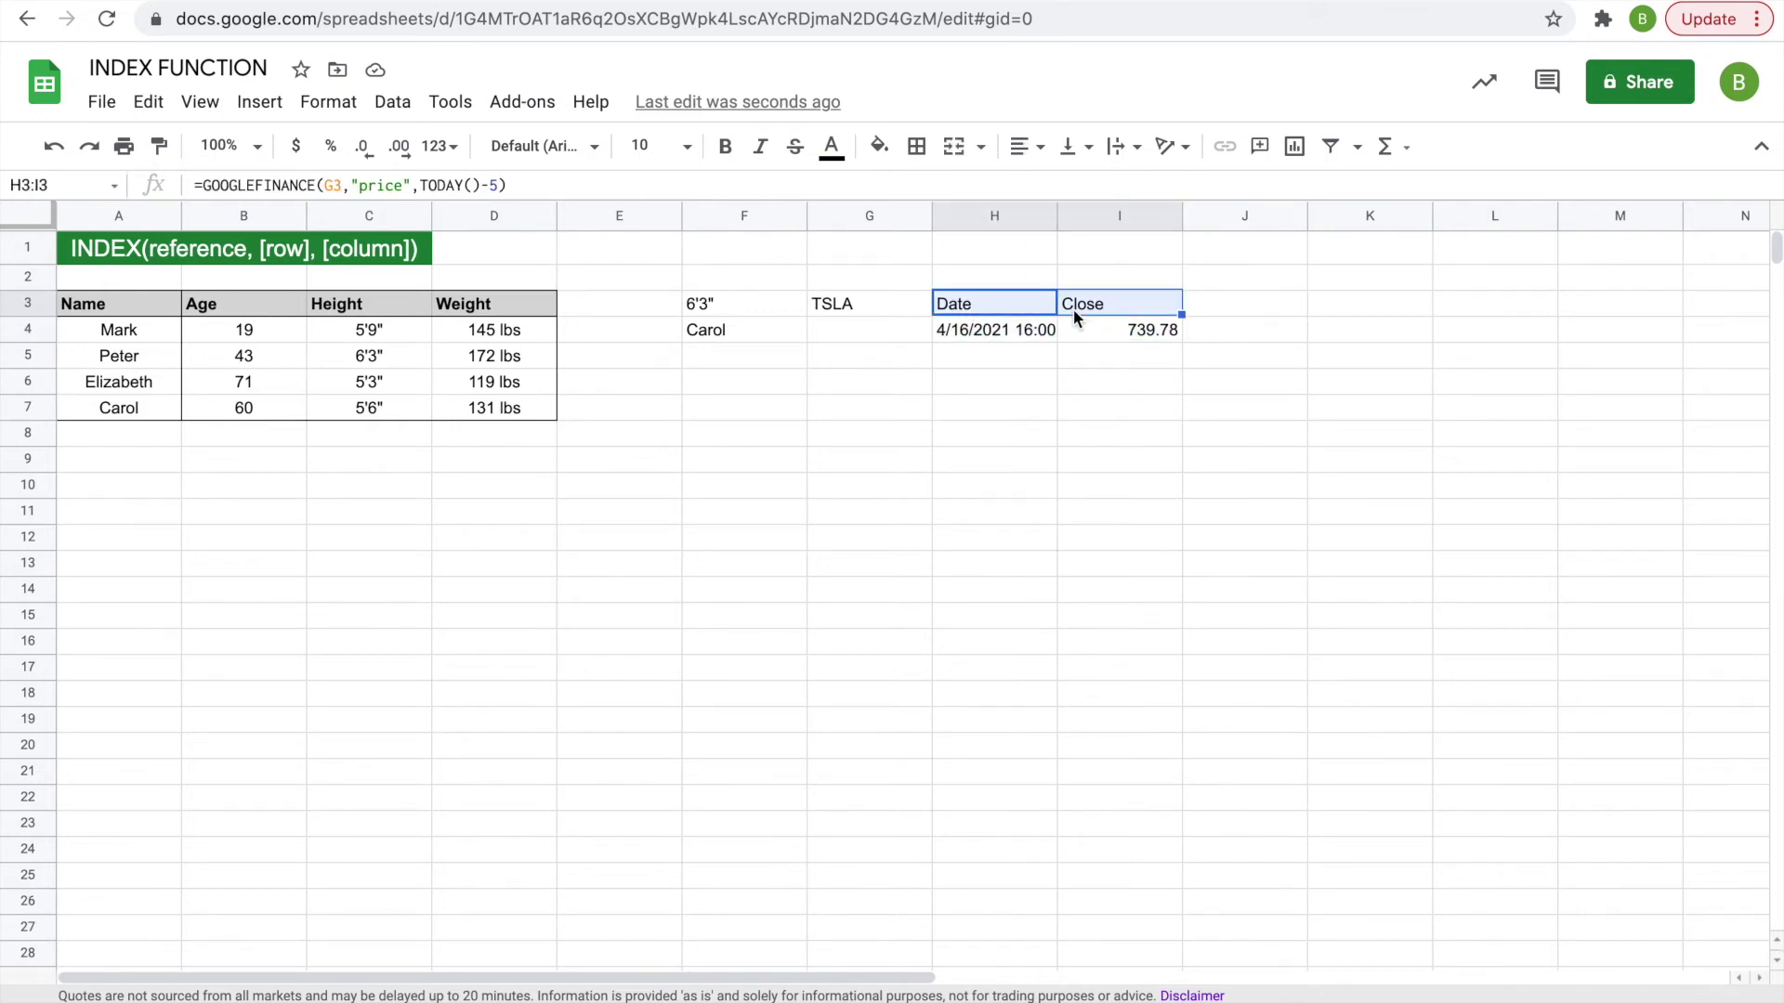
{"action": "left_click", "coordinate": [1014, 334]}
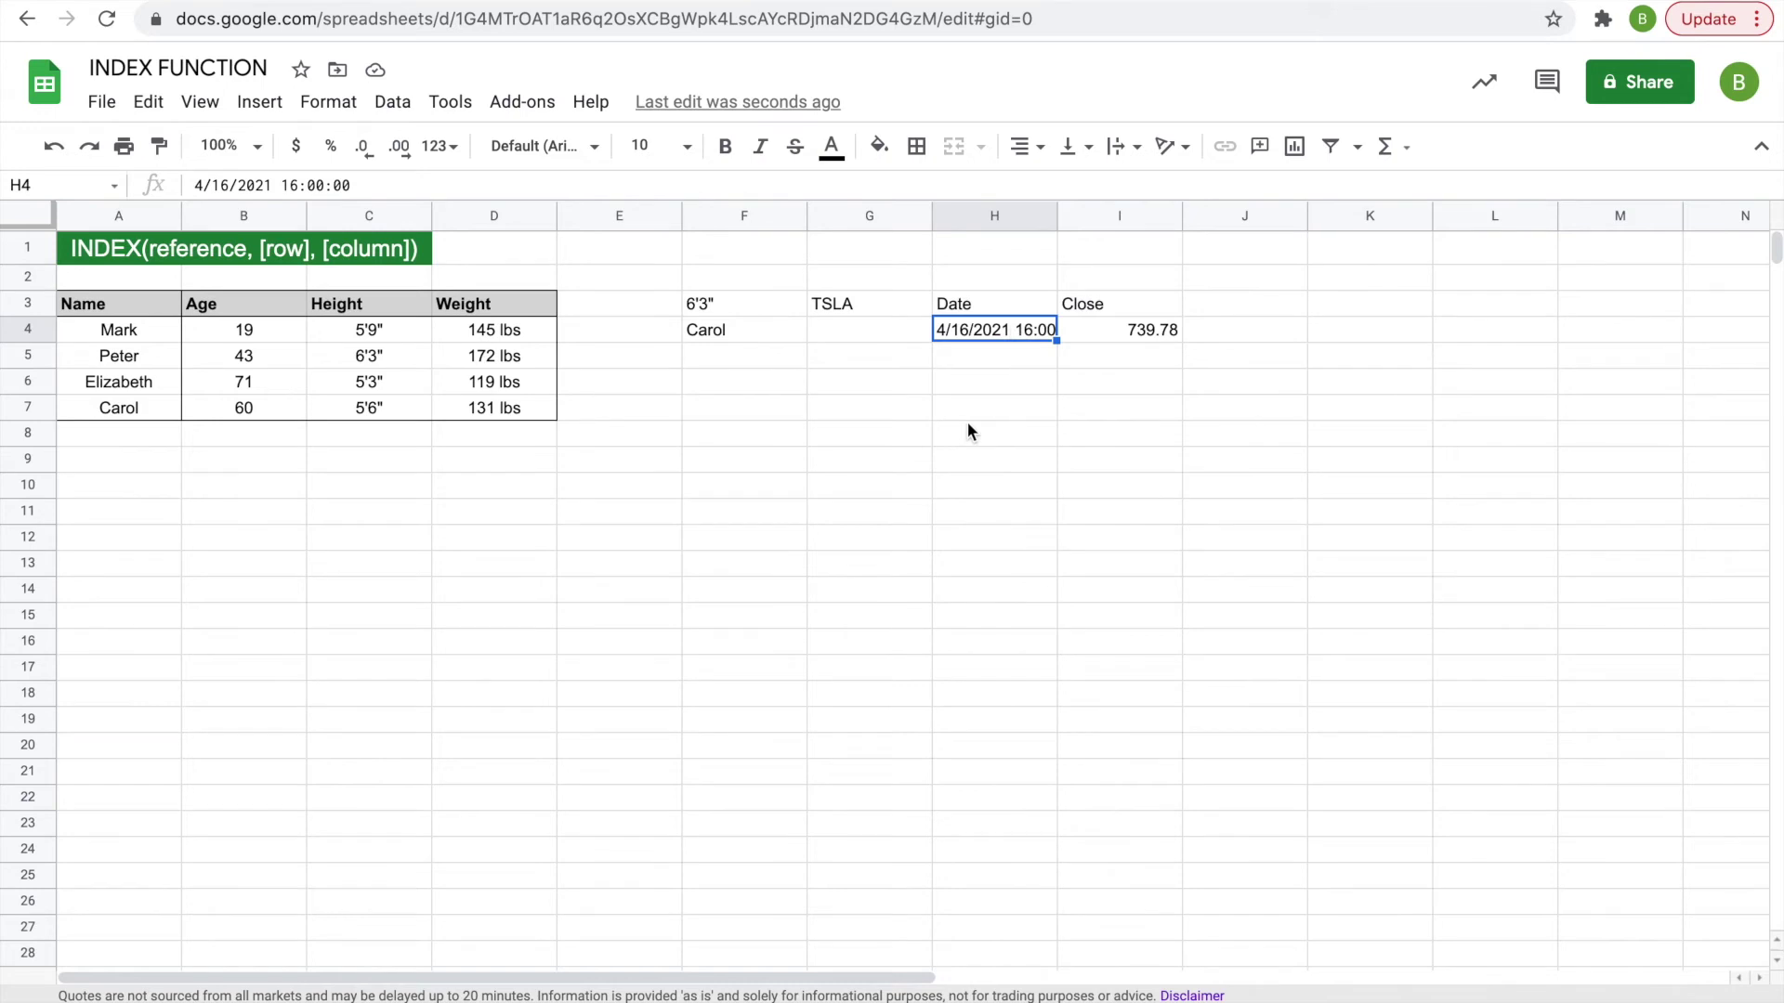
Put =INDEX(H3:I4,2,2) in G6 to pull out the 739.78 closing price.
{"action": "left_click", "coordinate": [882, 365]}
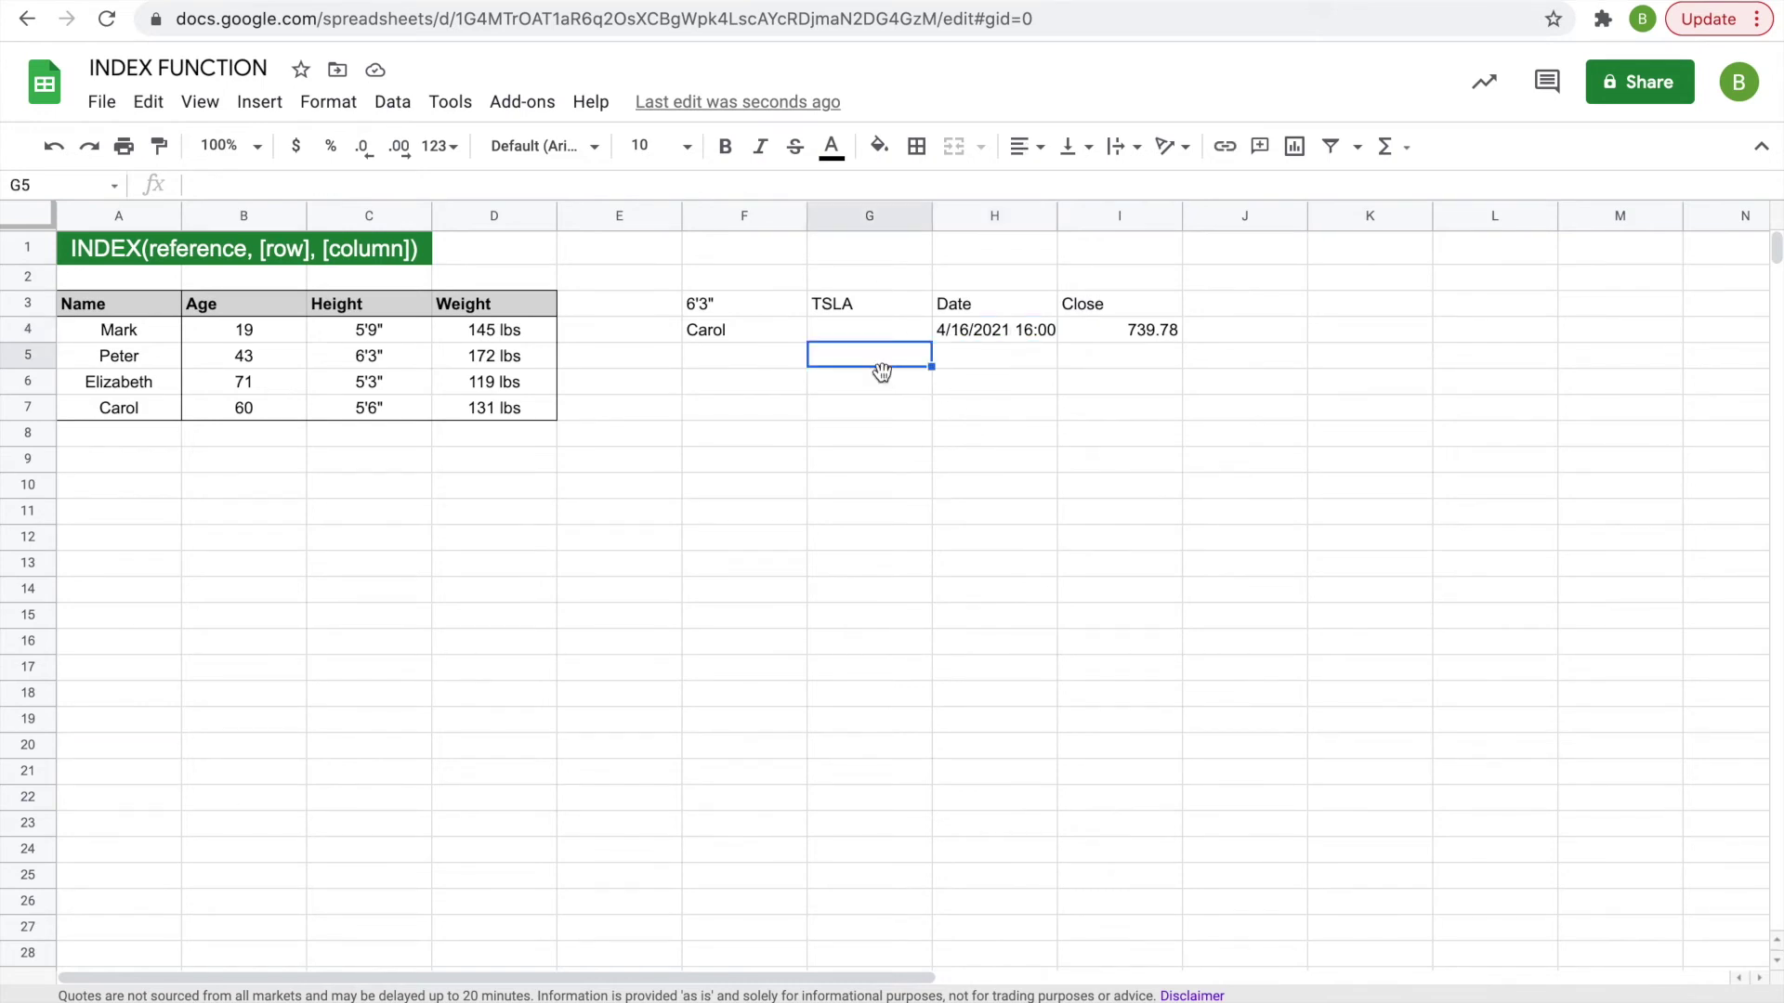
{"action": "left_click", "coordinate": [875, 386]}
{"action": "type", "text": "="}
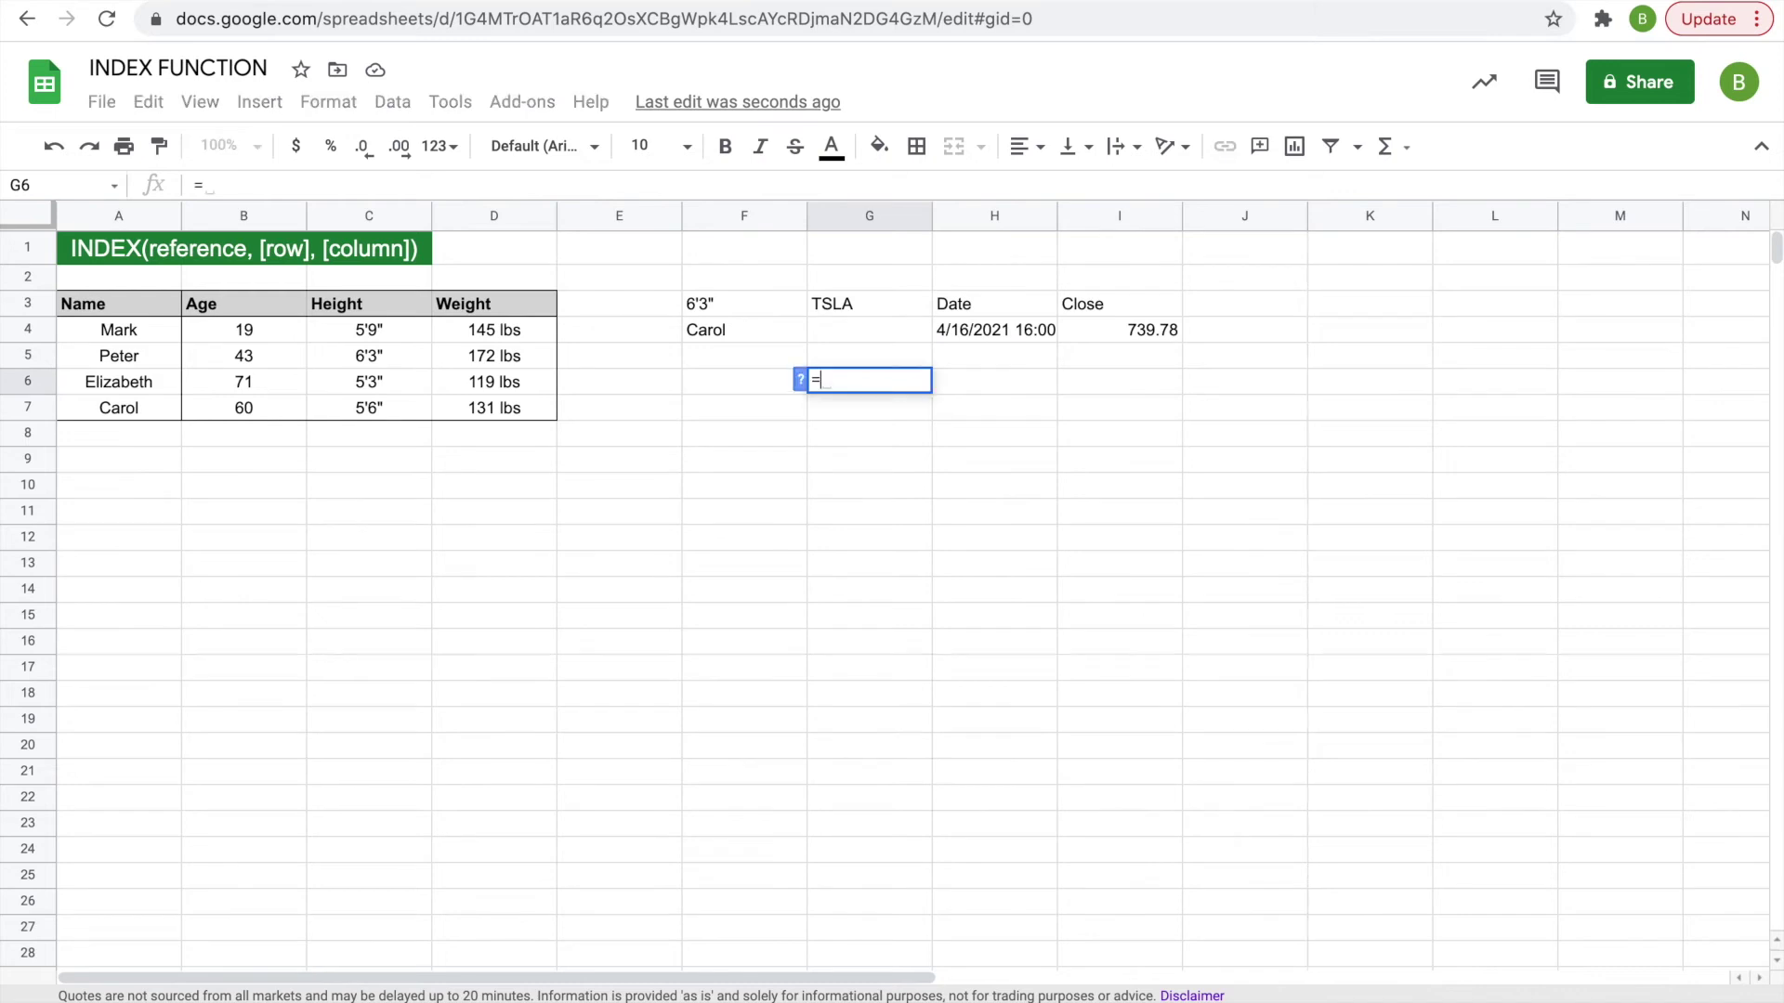
{"action": "type", "text": "INDEX"}
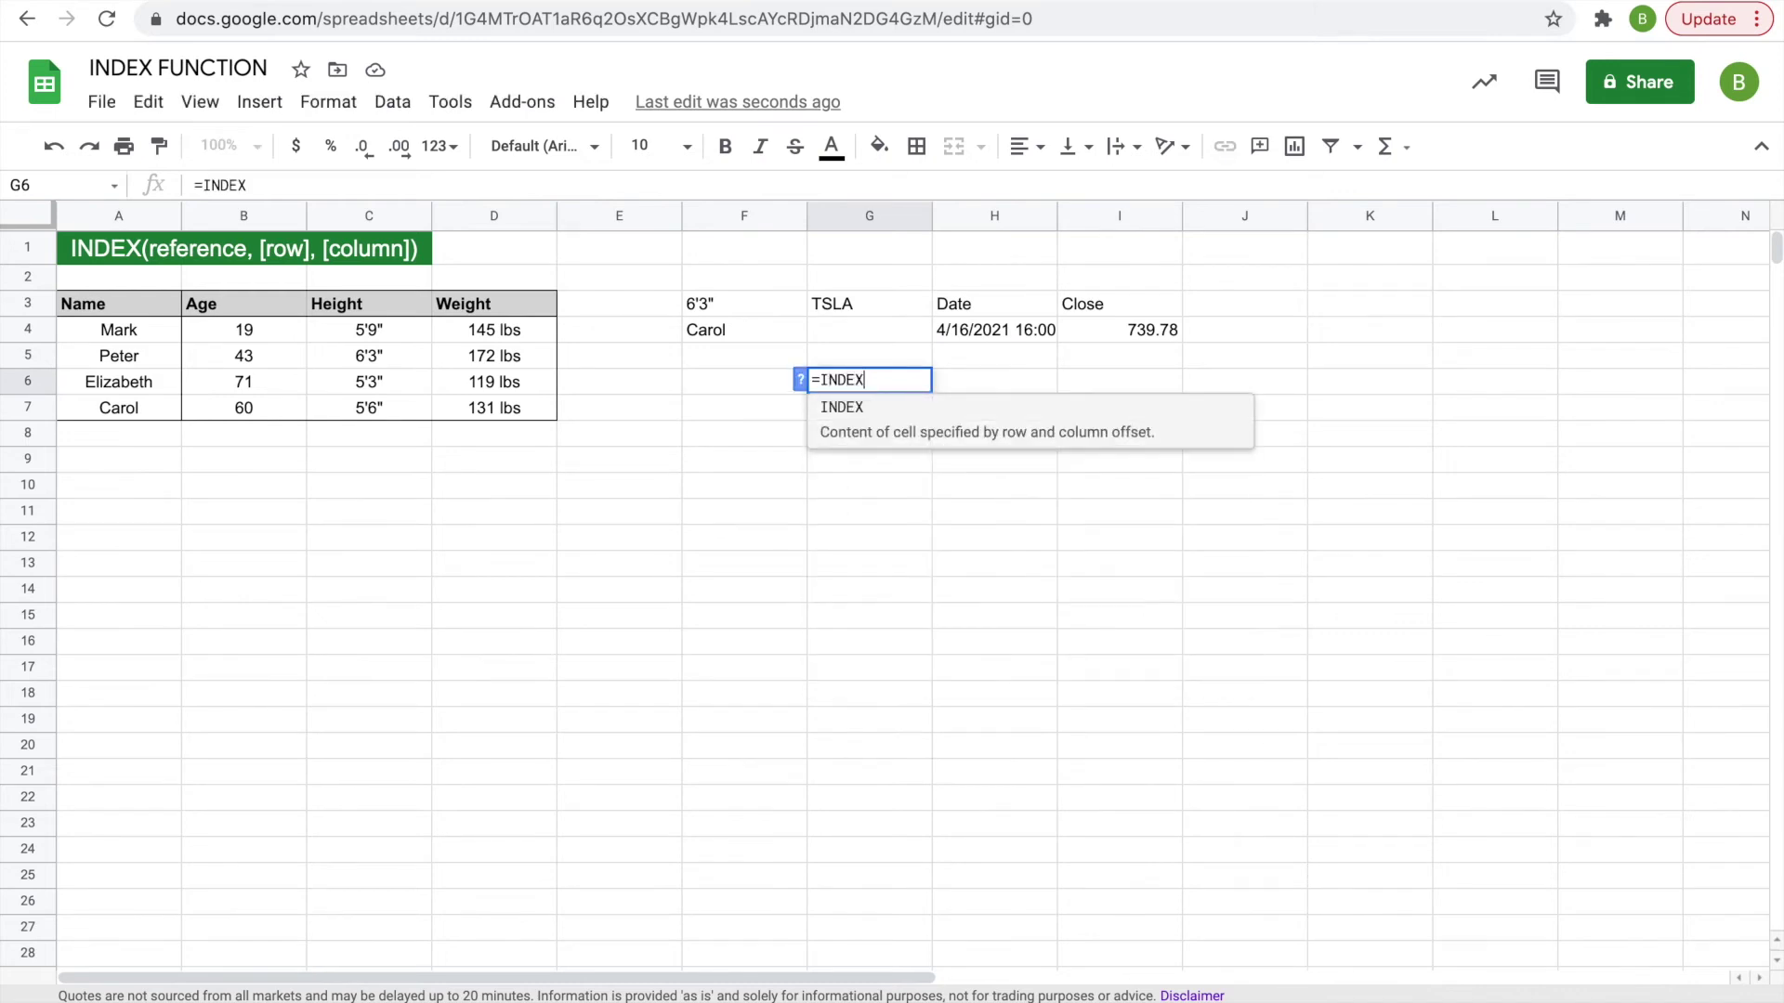
{"action": "type", "text": "("}
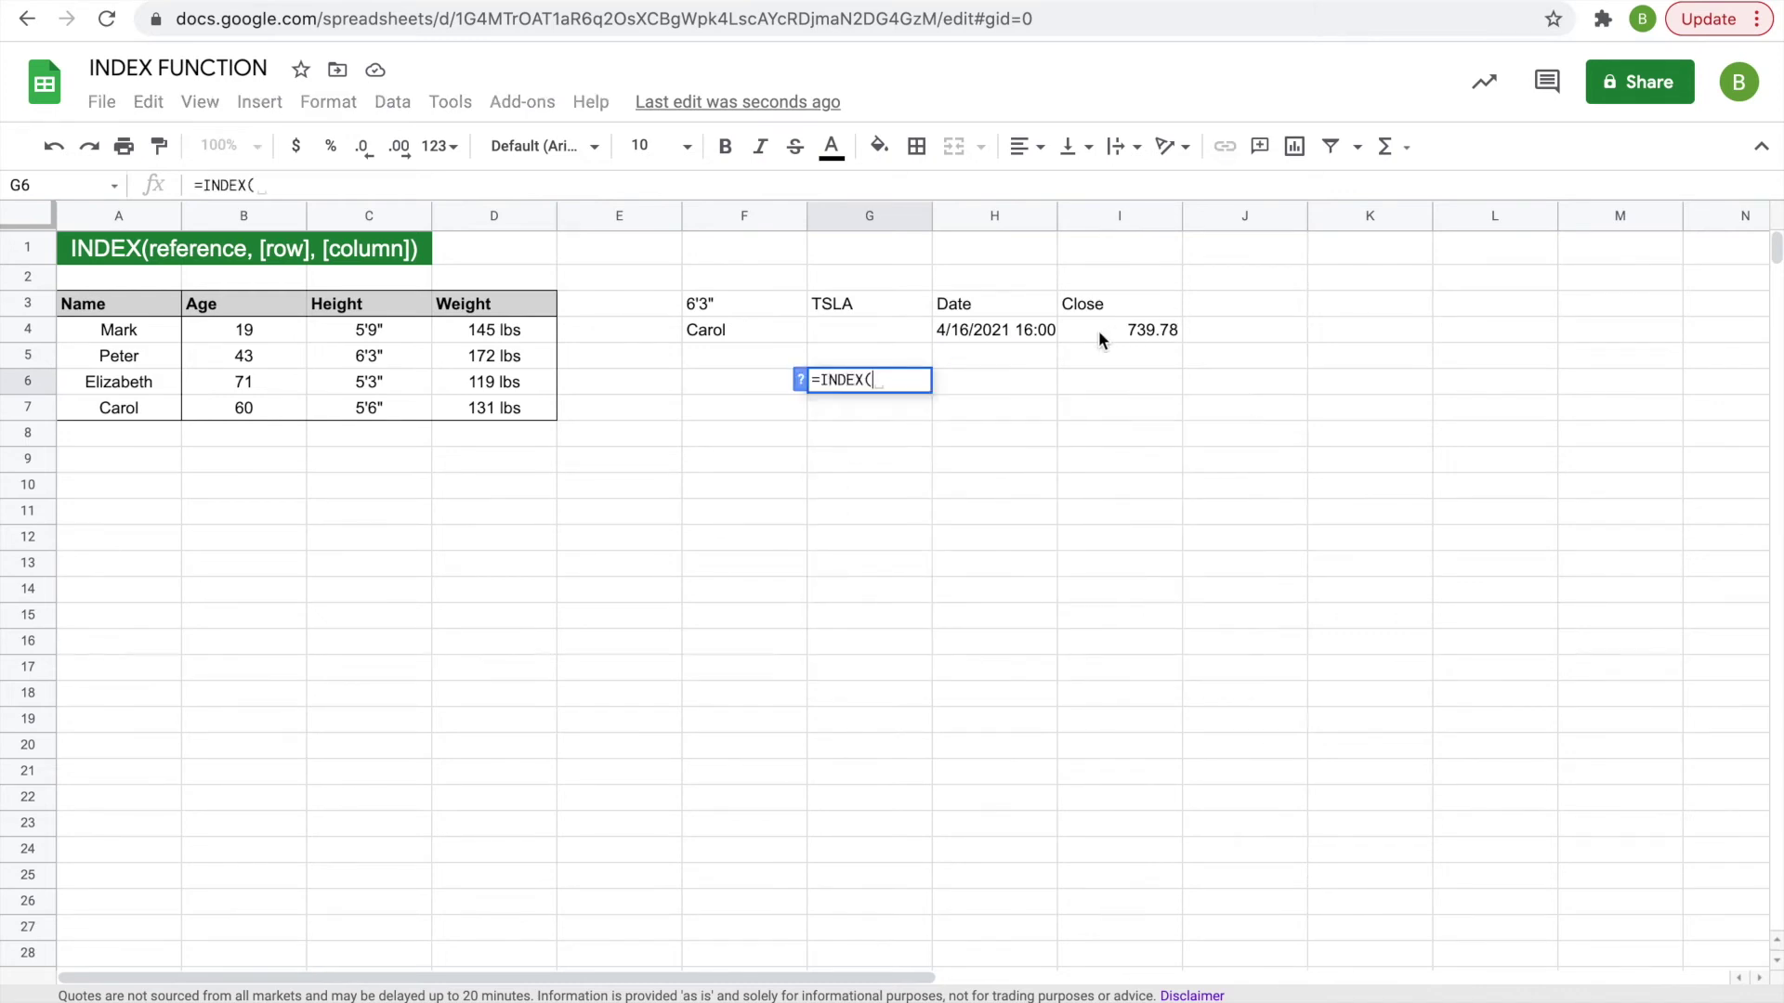
{"action": "left_click_drag", "start_coordinate": [971, 306], "coordinate": [1078, 327]}
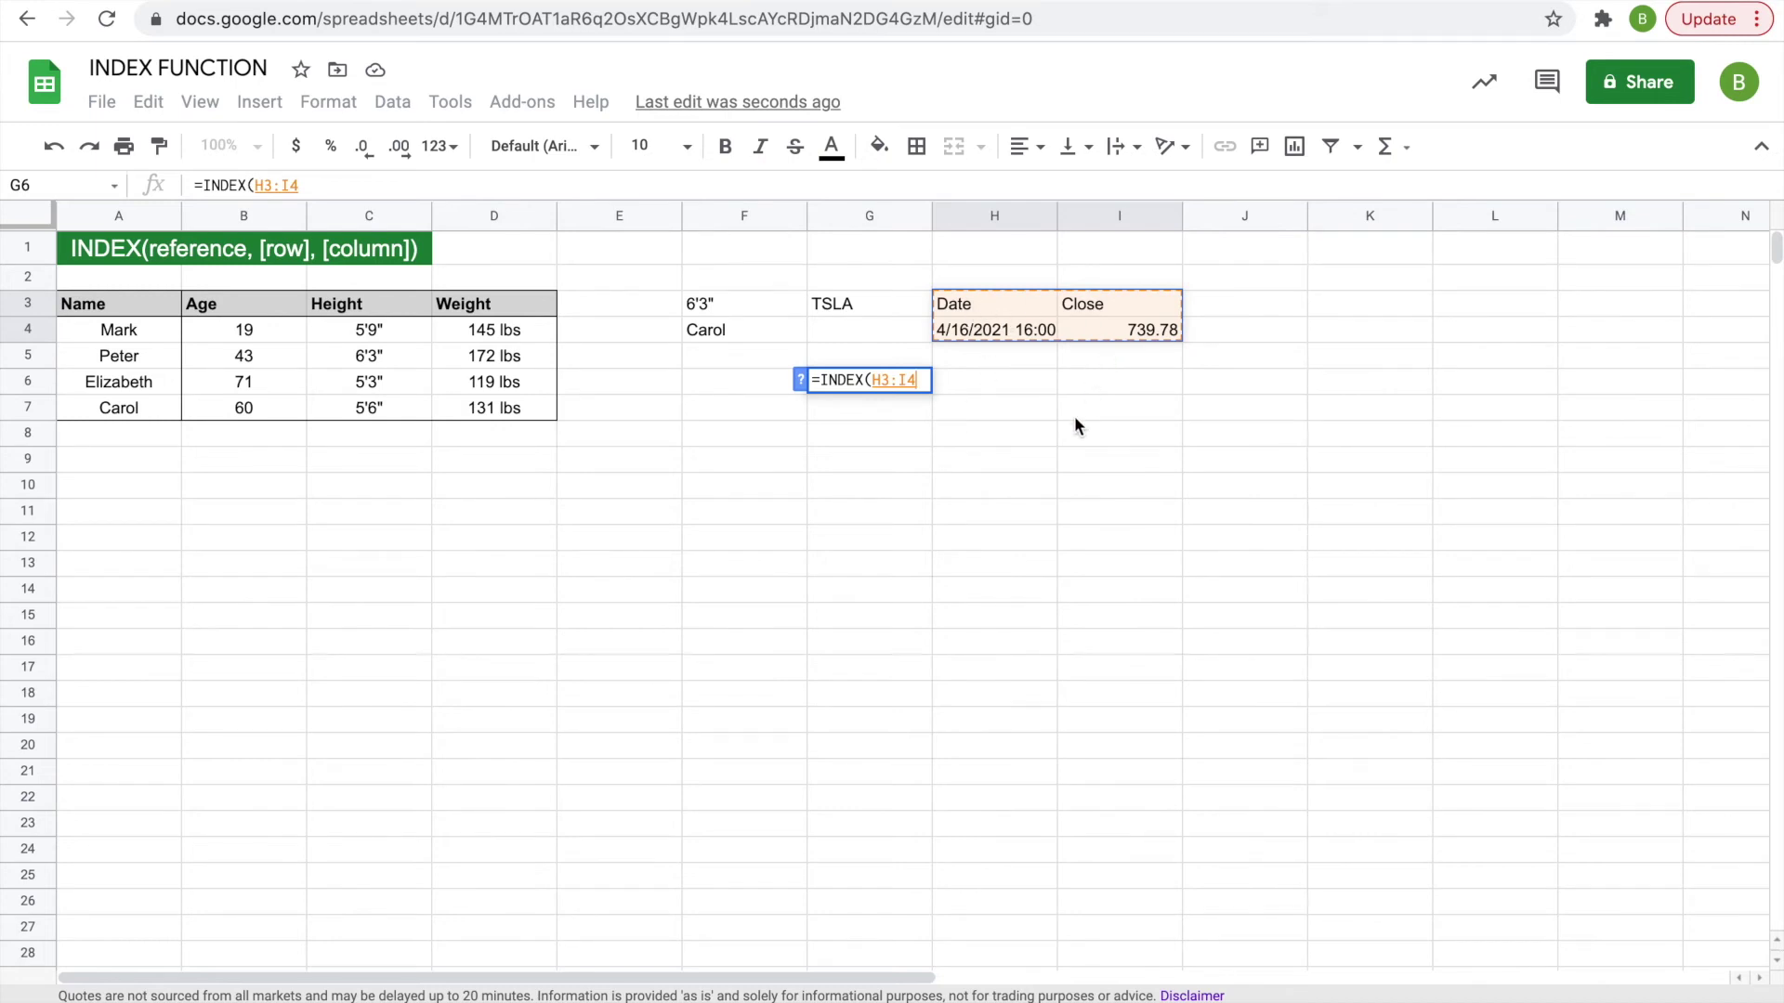
{"action": "type", "text": ","}
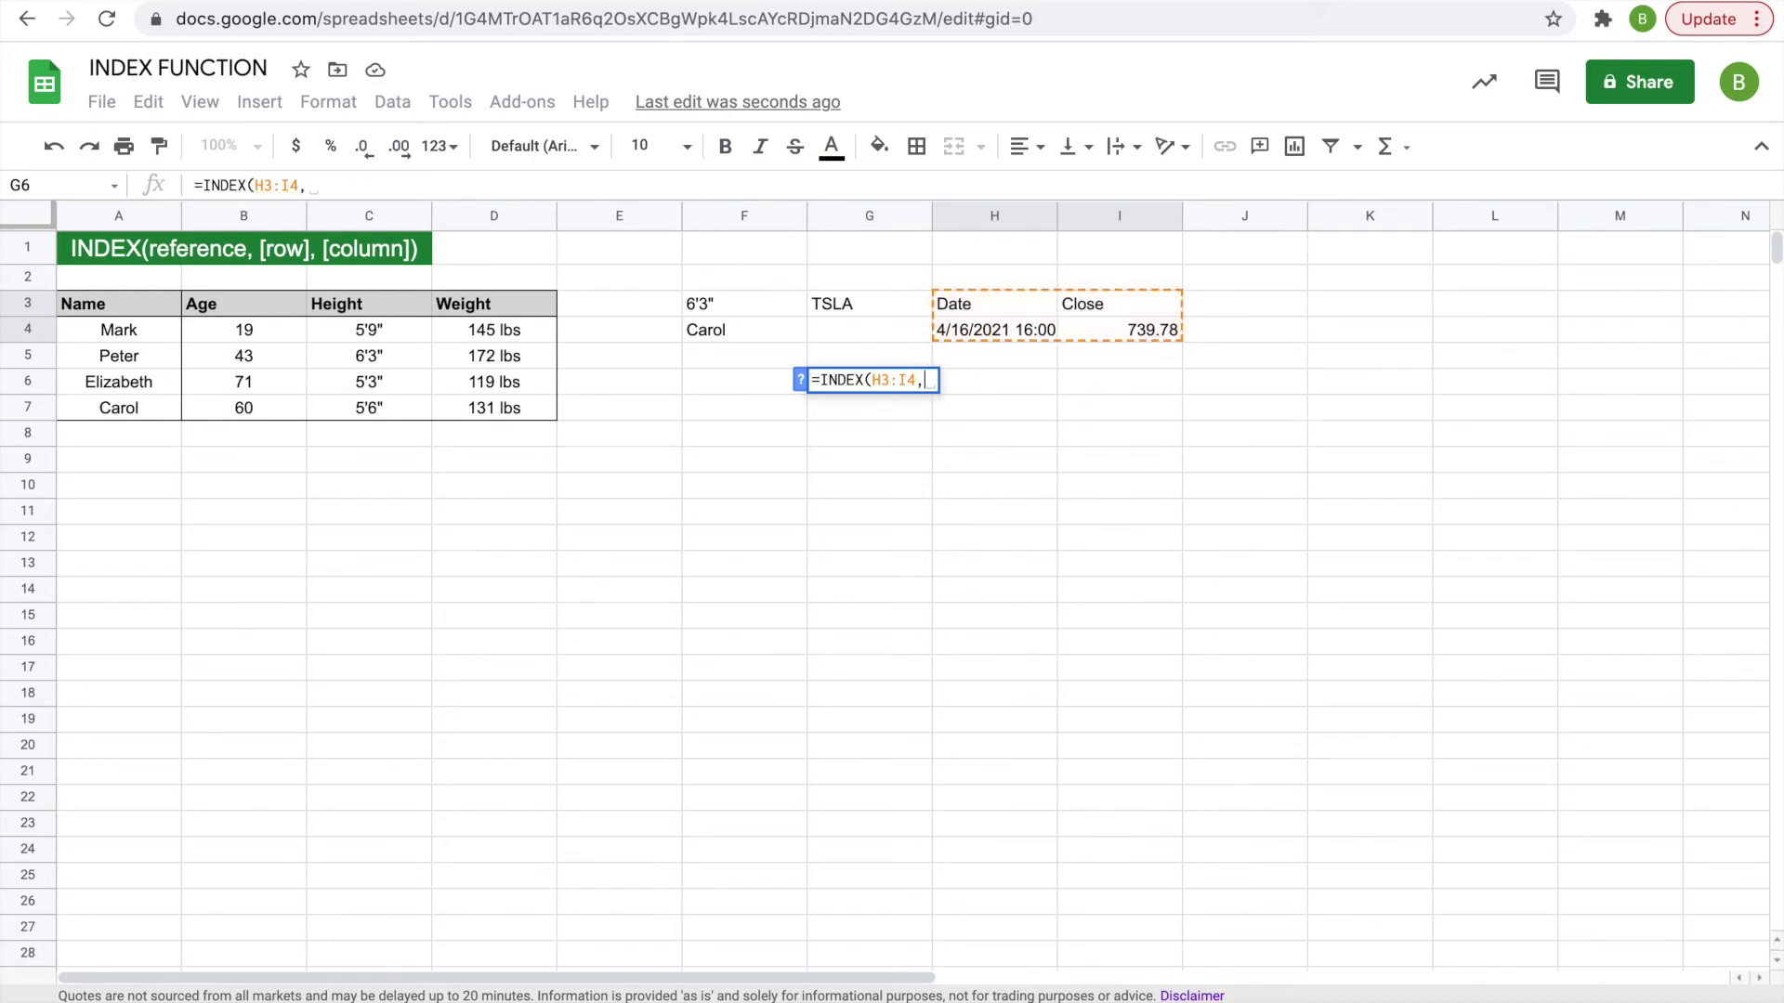
{"action": "type", "text": "2"}
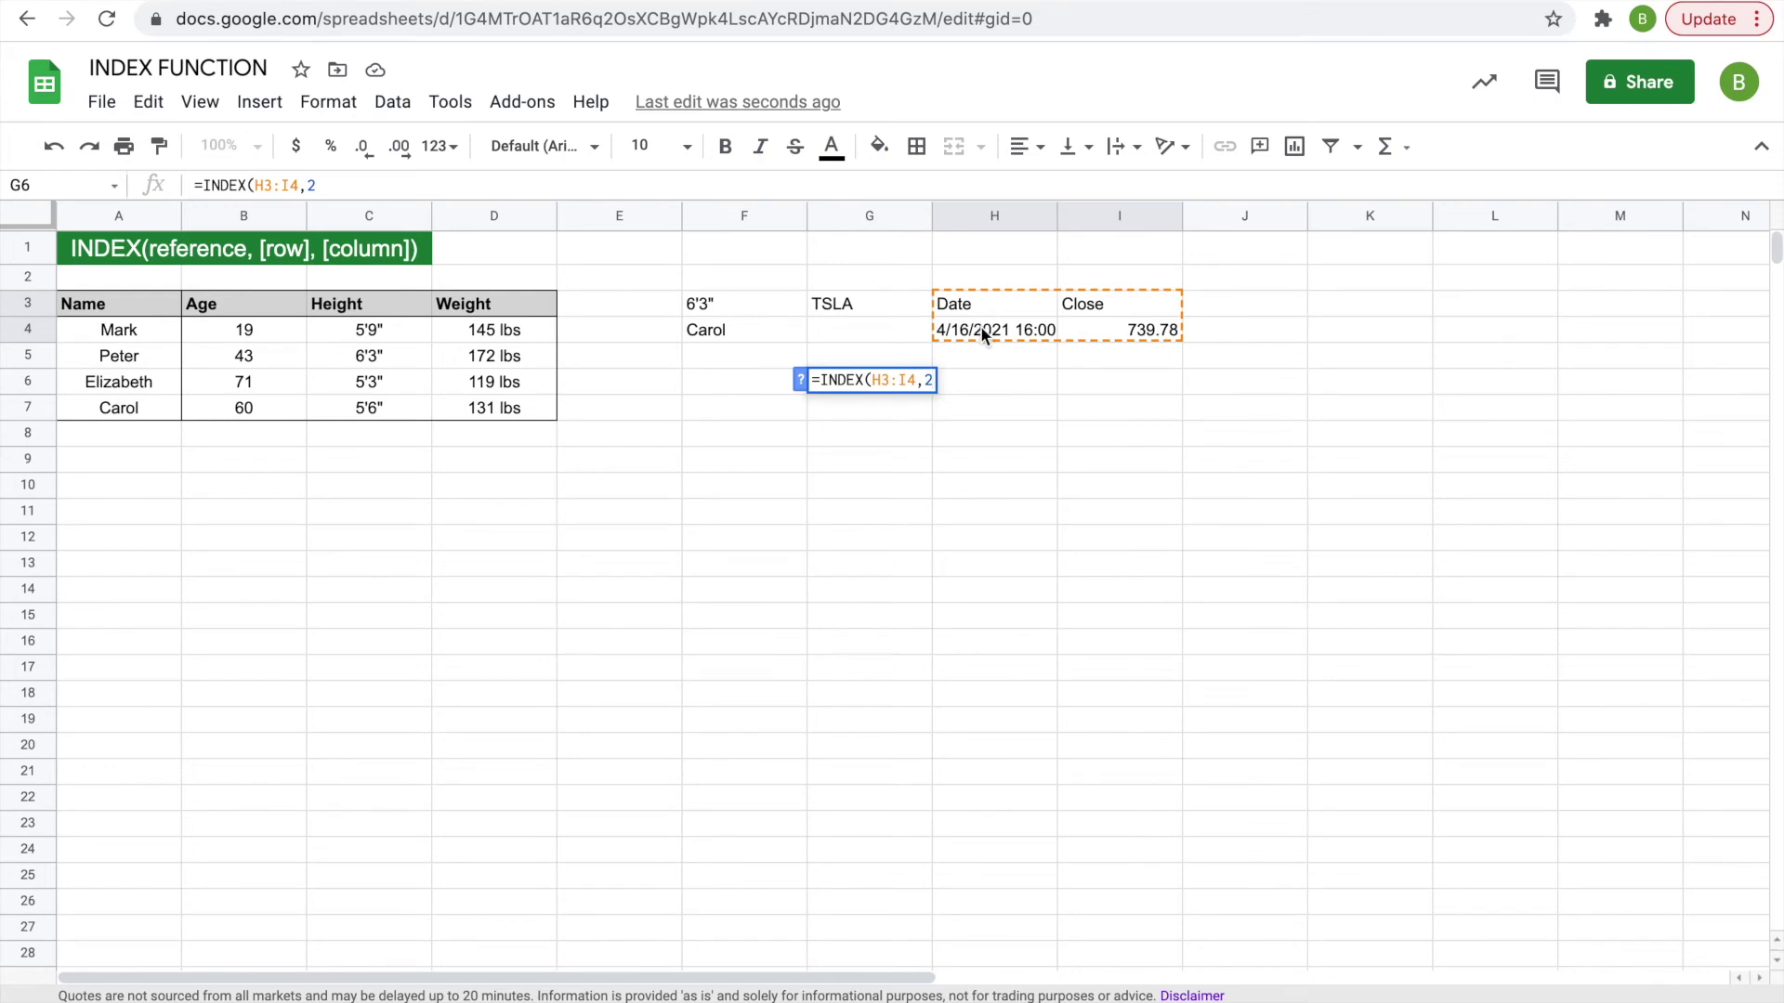
{"action": "type", "text": ",2"}
{"action": "key", "text": "Return"}
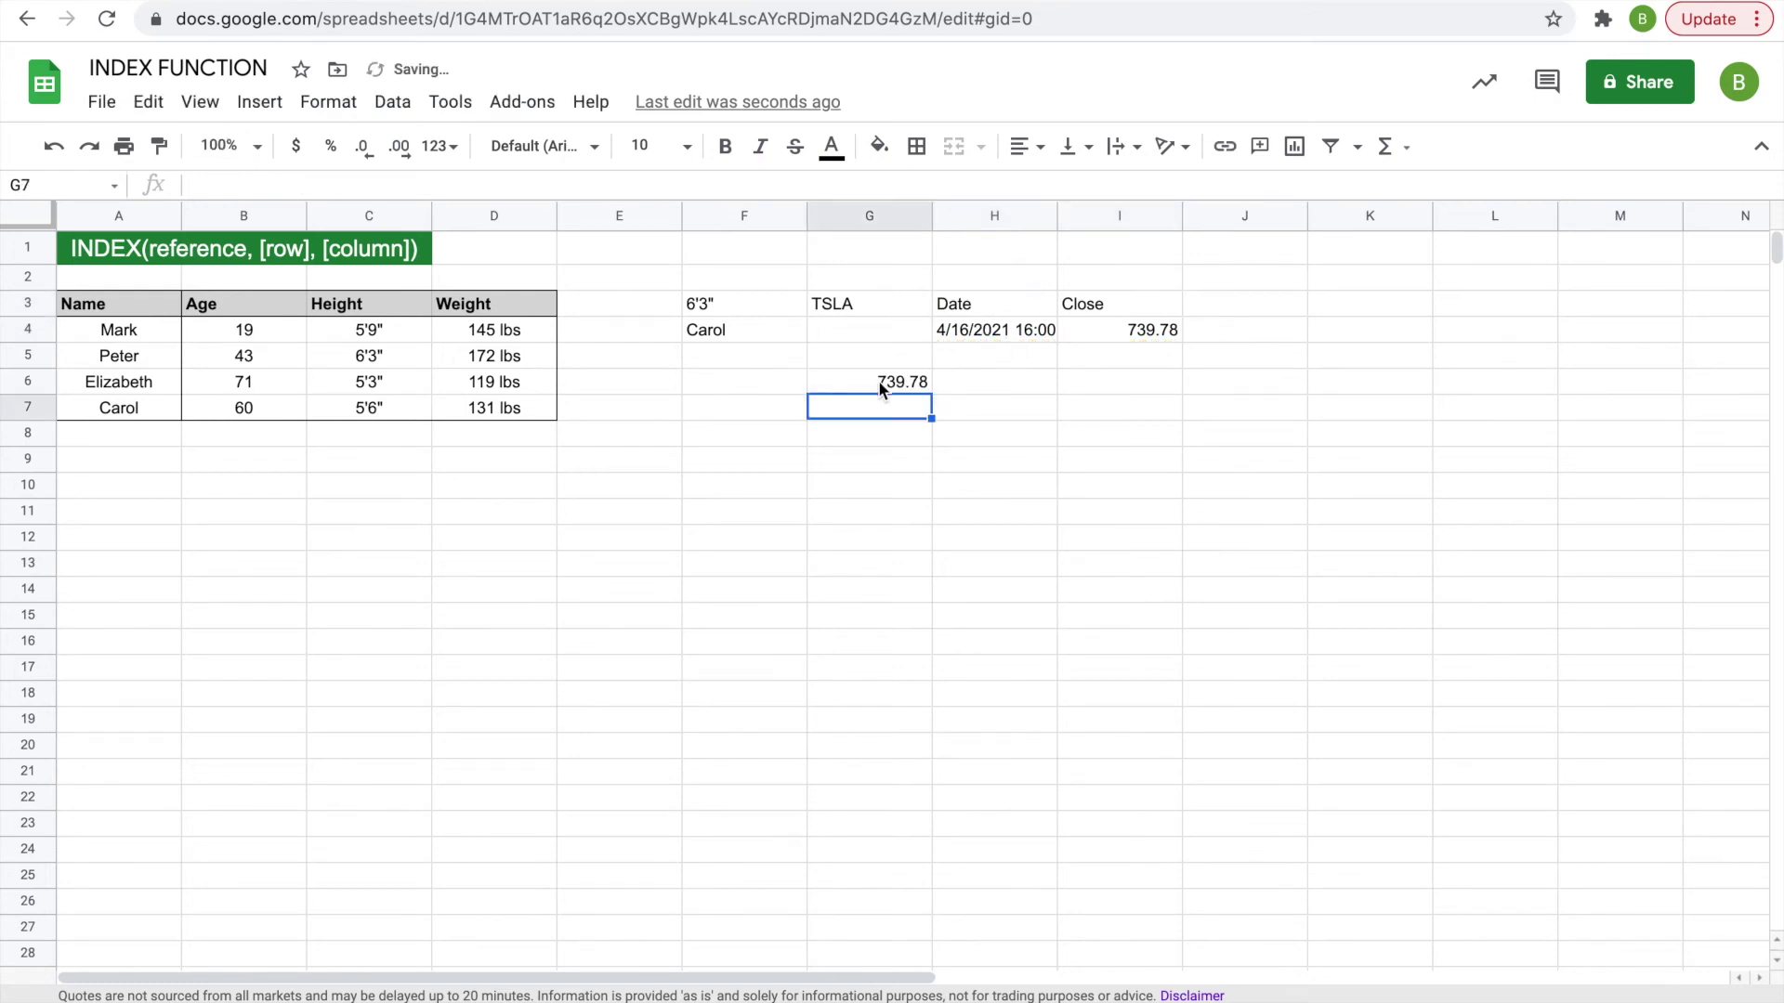
{"action": "left_click", "coordinate": [881, 386]}
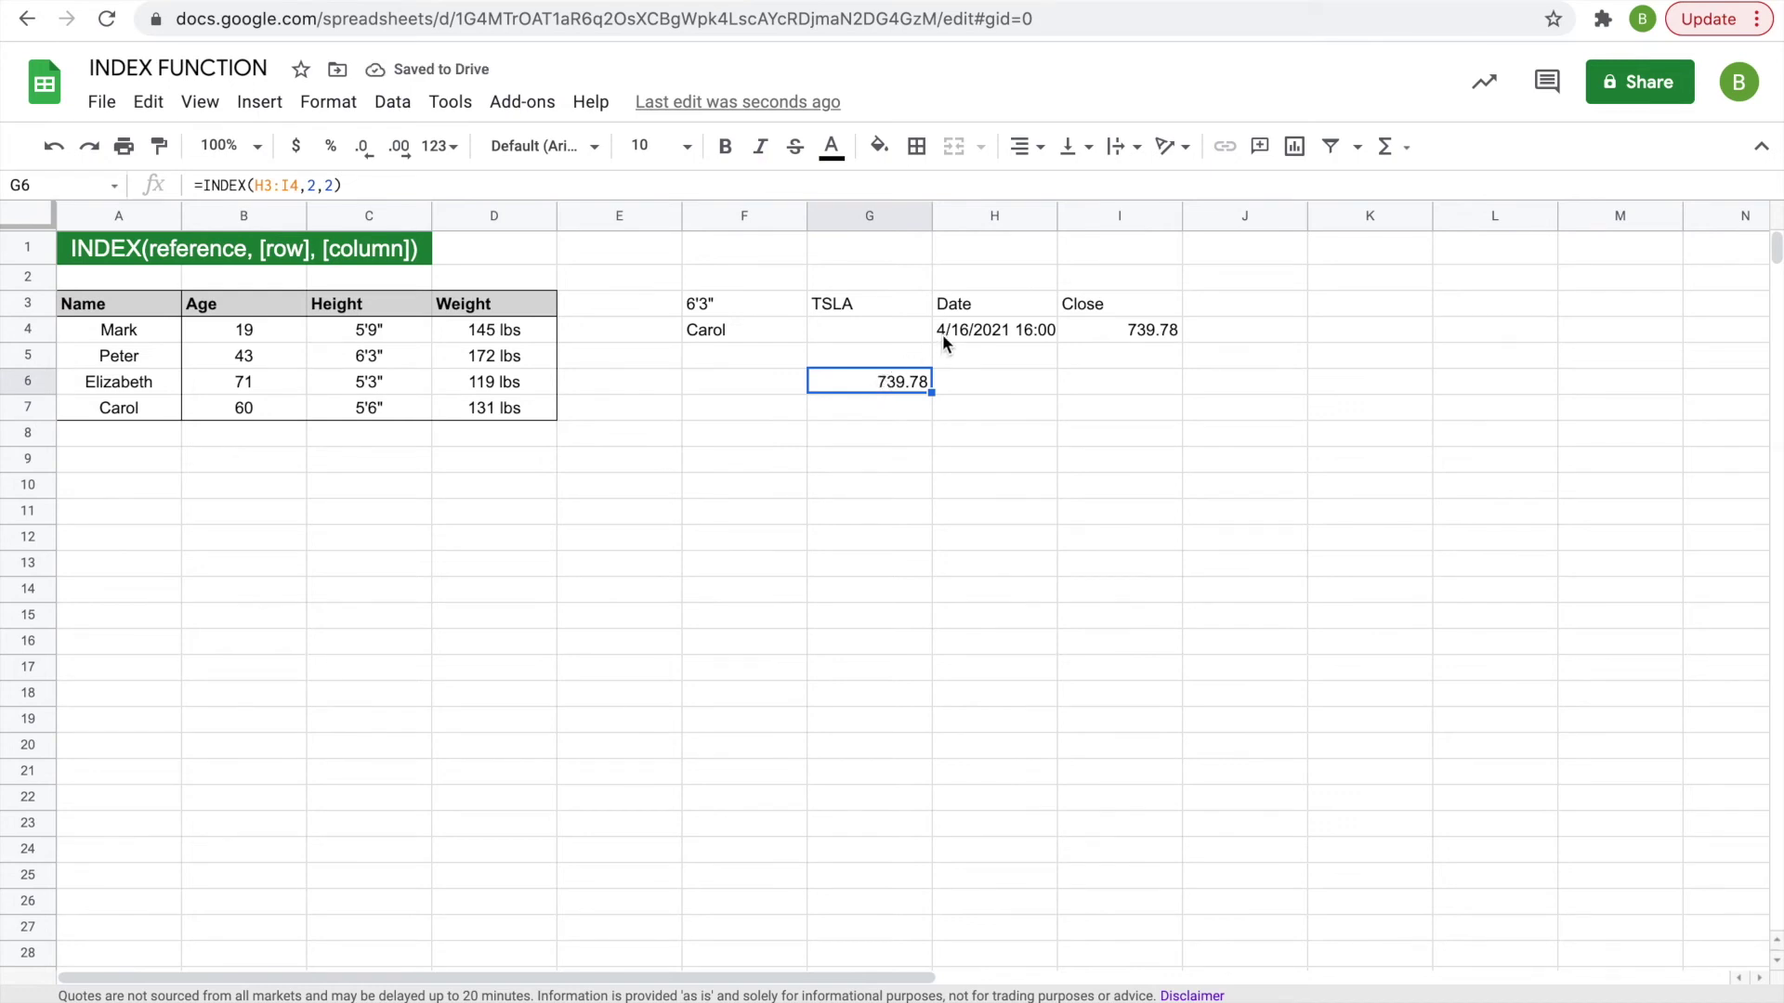
Compare the H3 and G6 formulas and copy H3's GOOGLEFINANCE(G3,"price",TODAY()-5) text.
{"action": "left_click", "coordinate": [961, 313]}
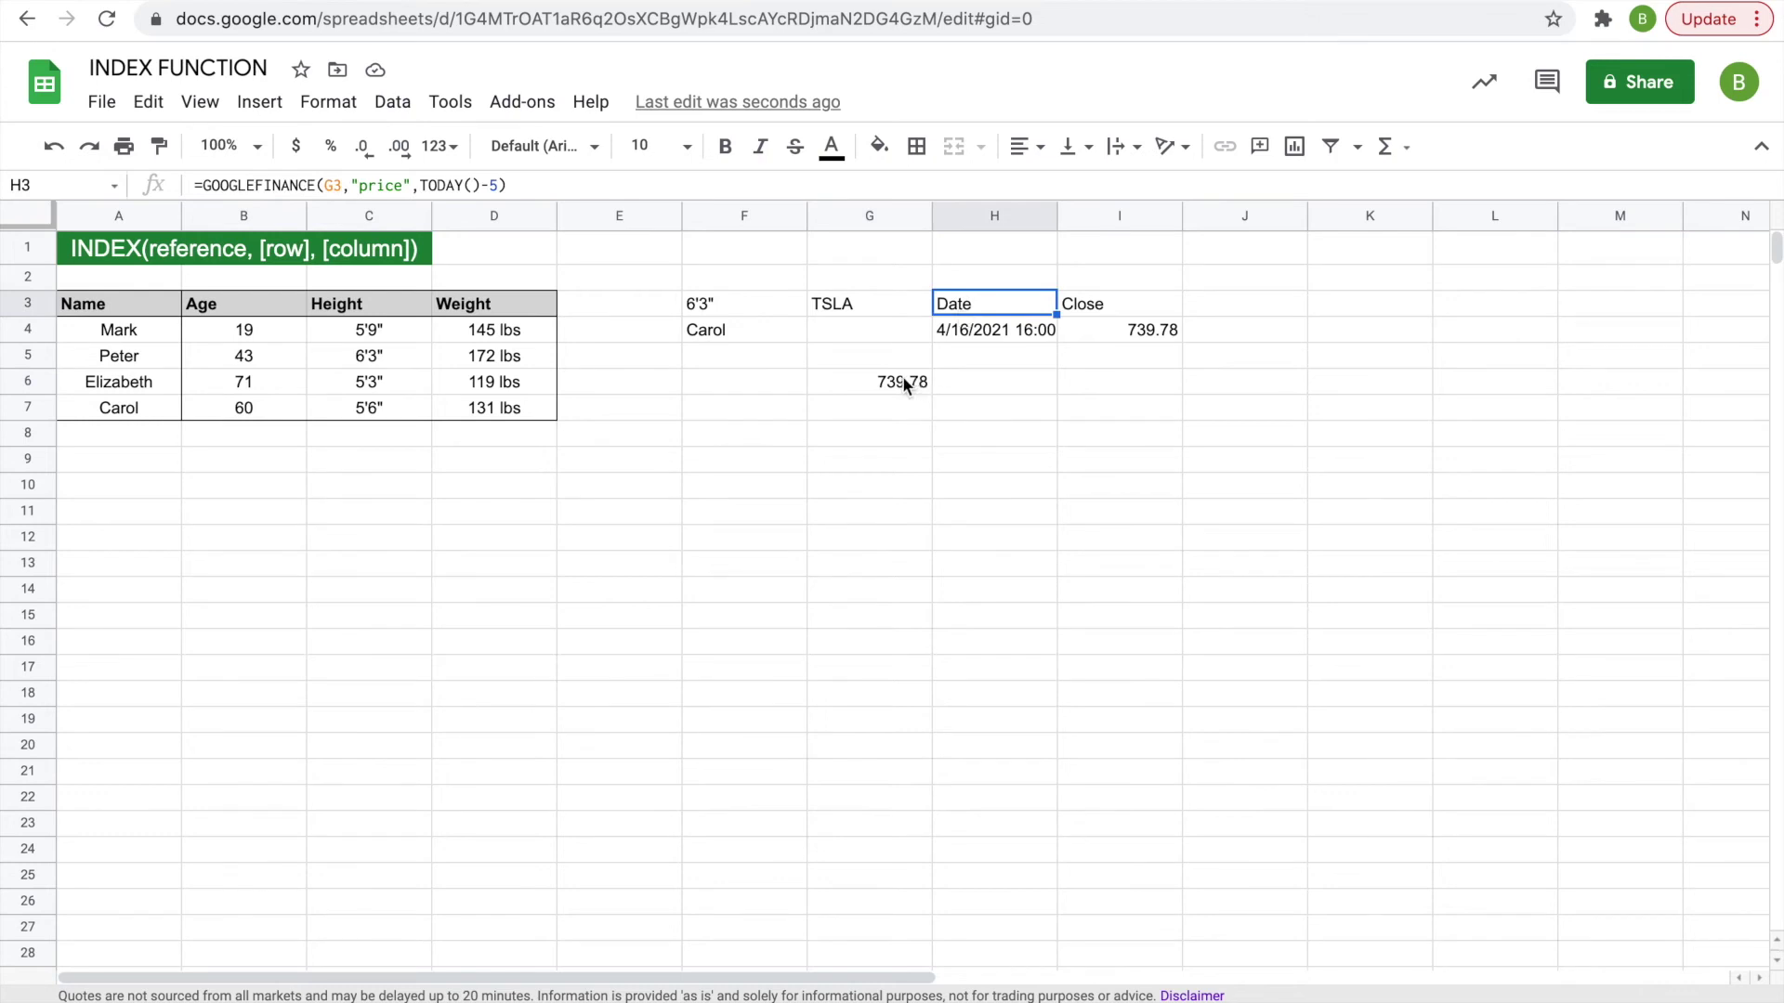
{"action": "left_click", "coordinate": [904, 386]}
{"action": "left_click", "coordinate": [949, 310]}
{"action": "left_click", "coordinate": [865, 381]}
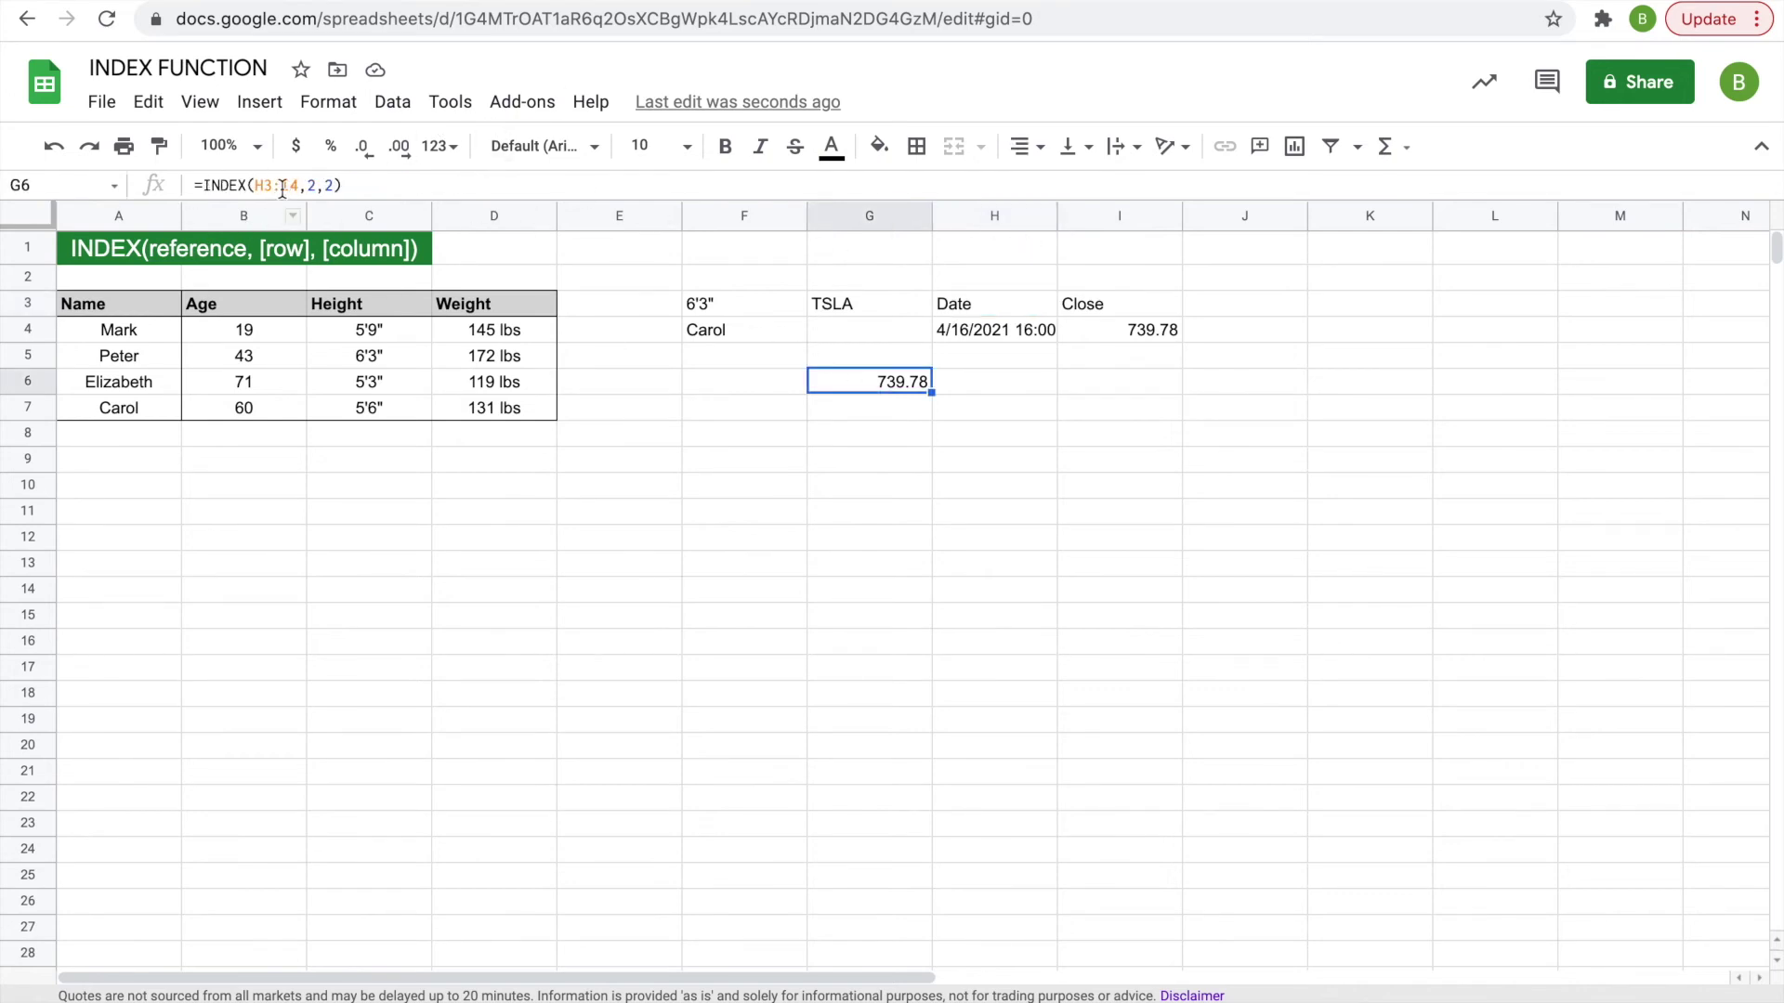
{"action": "left_click", "coordinate": [956, 312]}
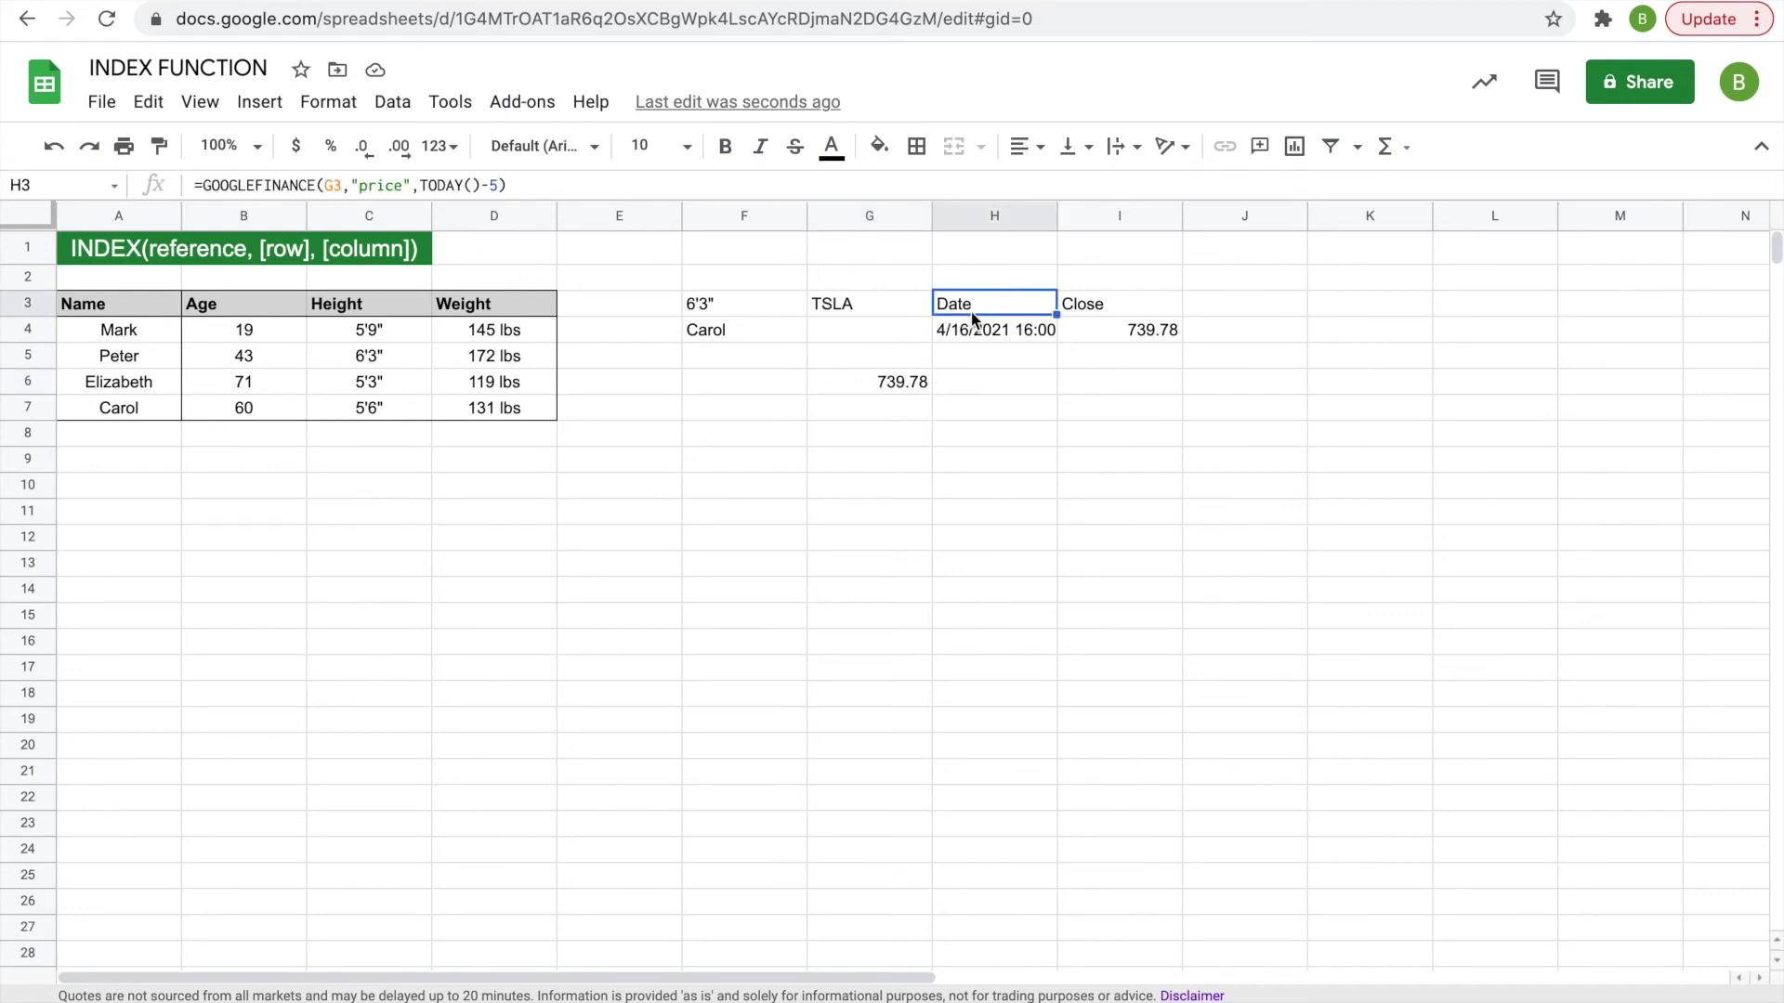
{"action": "left_click_drag", "start_coordinate": [509, 185], "coordinate": [208, 185]}
{"action": "key", "text": "ctrl+c"}
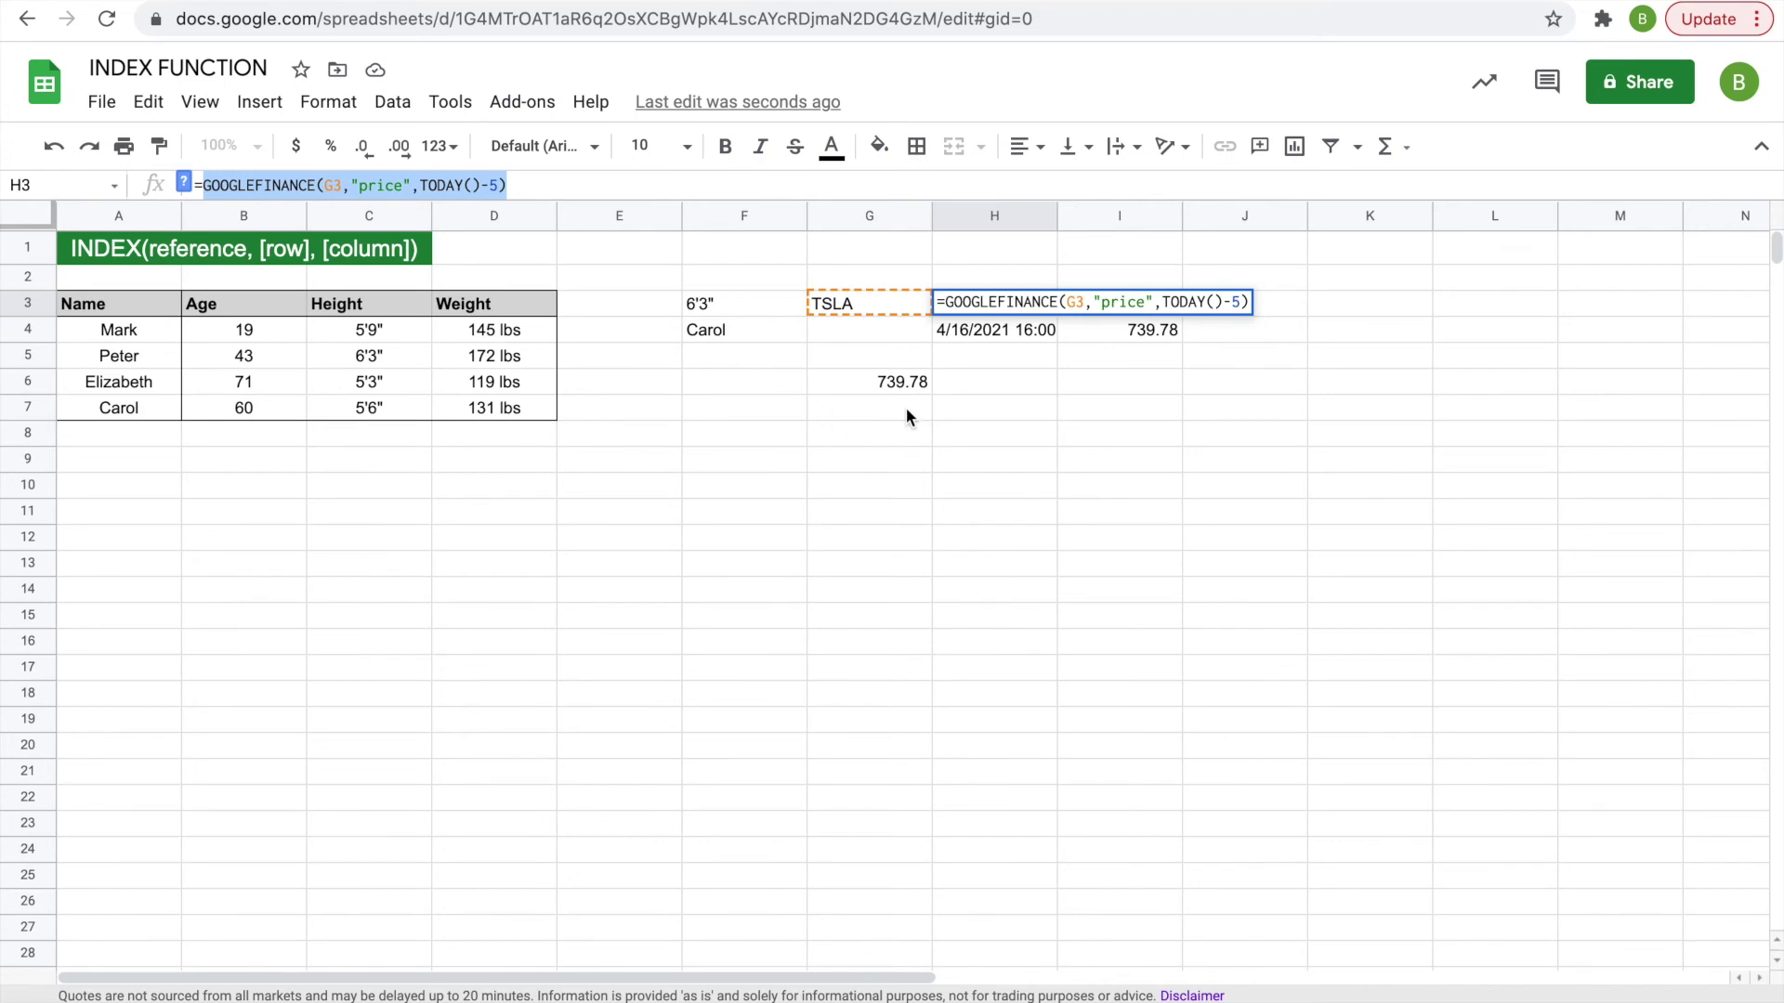
Replace H3:I4 in G6's INDEX formula with the pasted GOOGLEFINANCE call, still giving 739.78.
{"action": "left_click", "coordinate": [892, 386]}
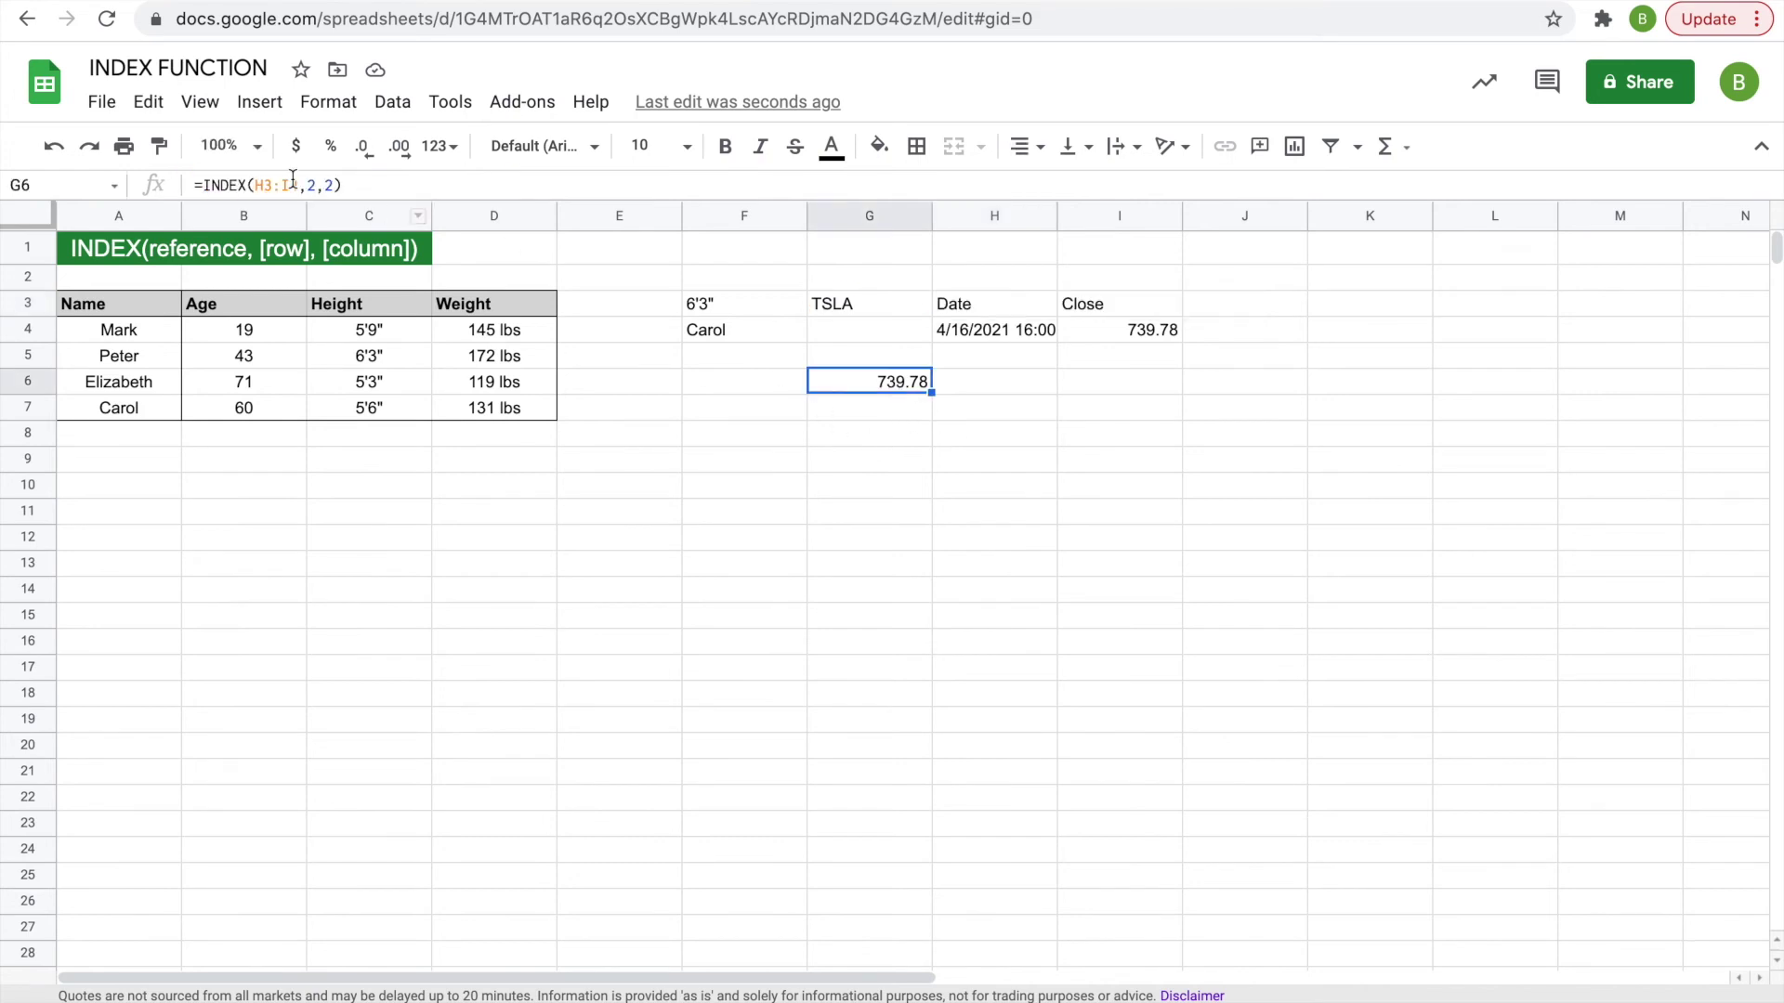
{"action": "left_click_drag", "start_coordinate": [298, 185], "coordinate": [255, 185]}
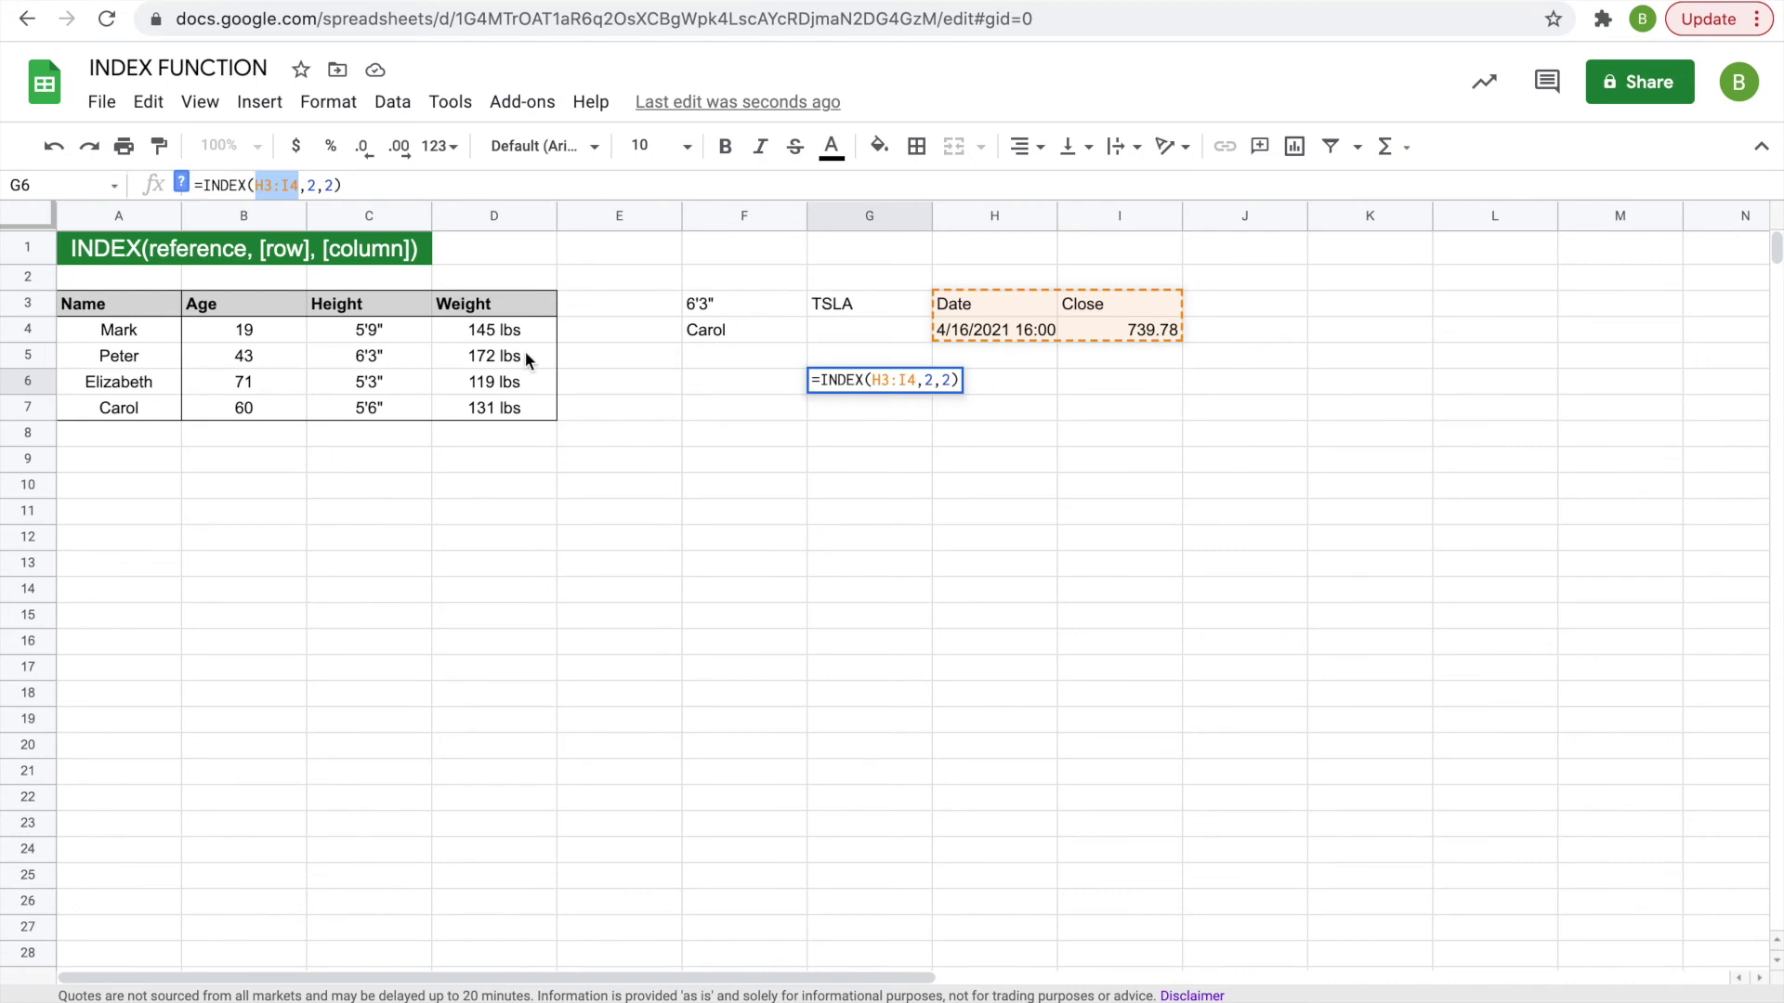
{"action": "key", "text": "ctrl+v"}
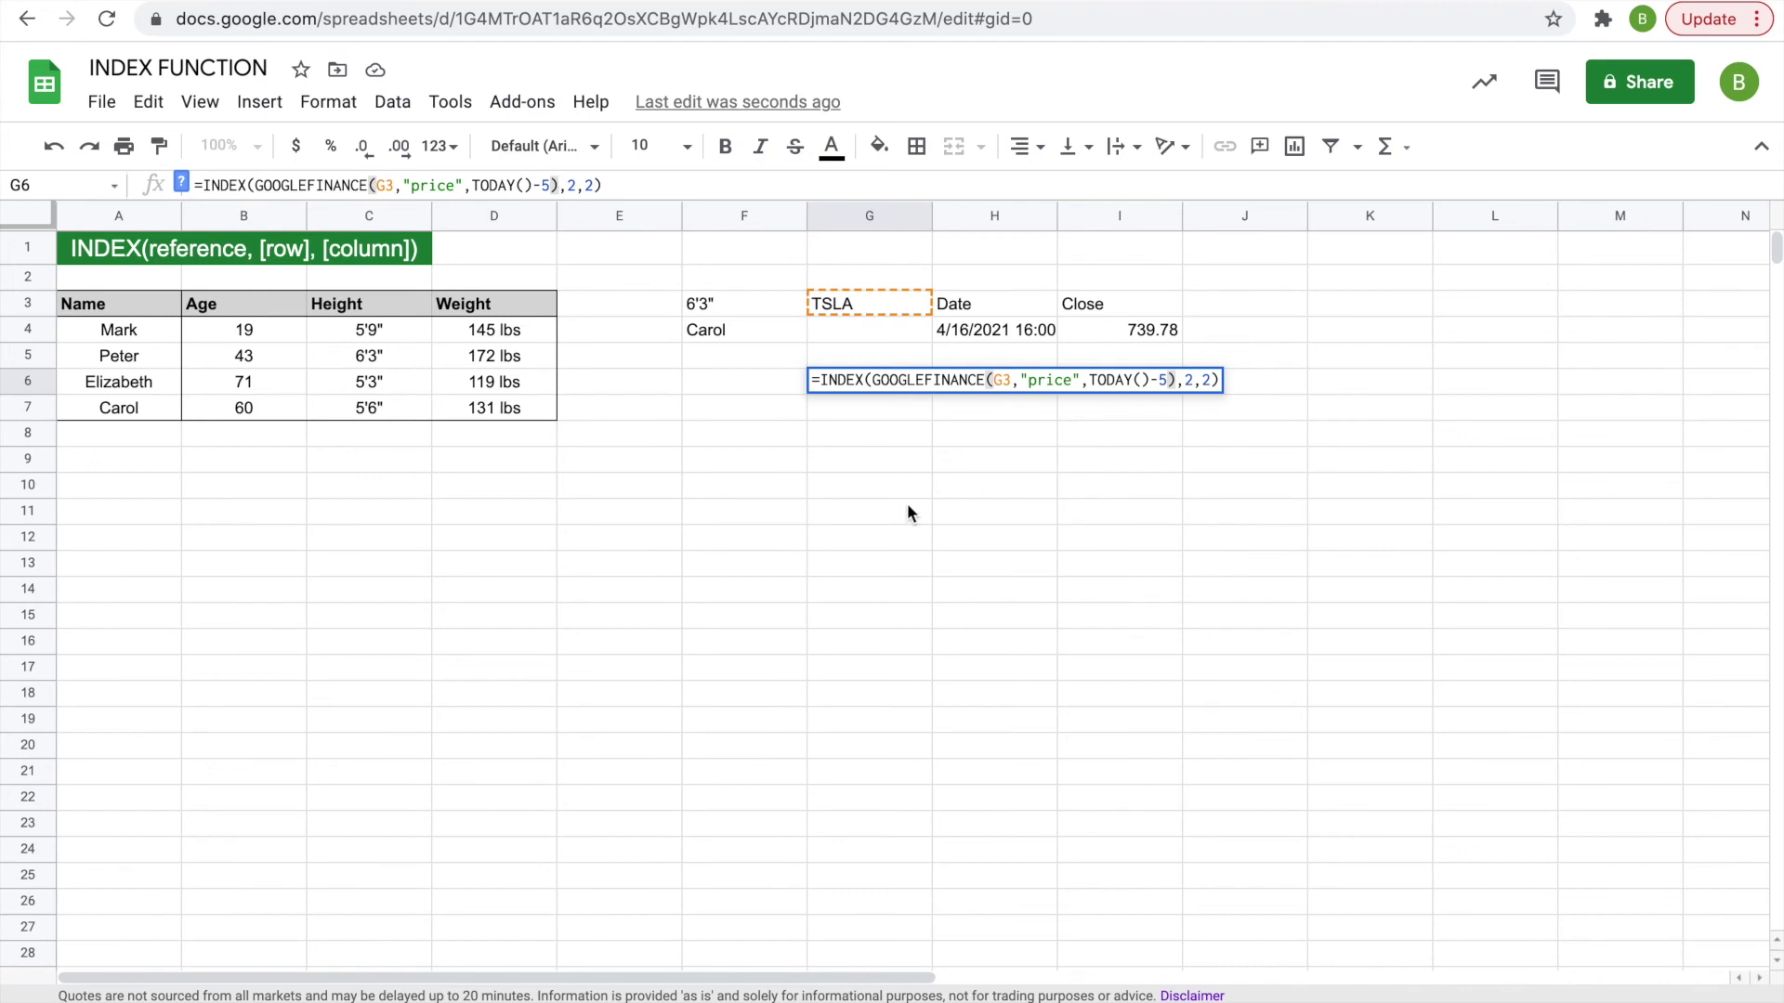
{"action": "key", "text": "Return"}
{"action": "left_click", "coordinate": [880, 382]}
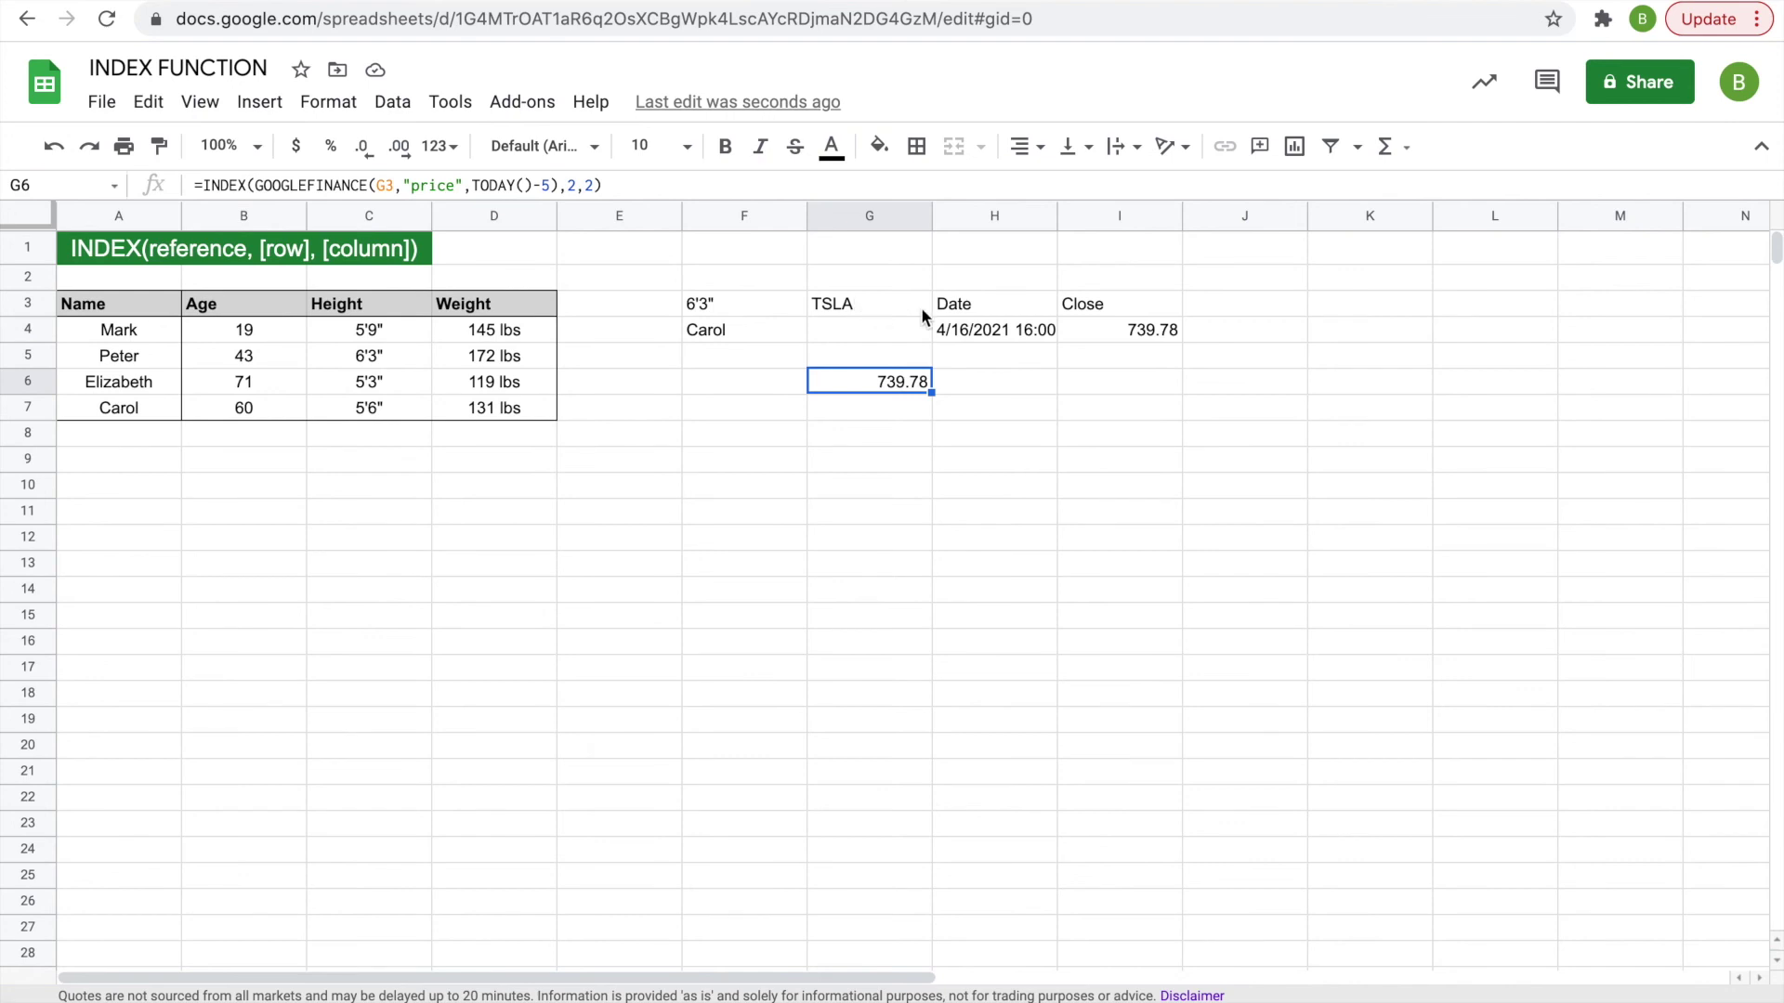
Clear the Date/Close helper cells and move G6's price formula into H3.
{"action": "left_click_drag", "start_coordinate": [948, 311], "coordinate": [1068, 331]}
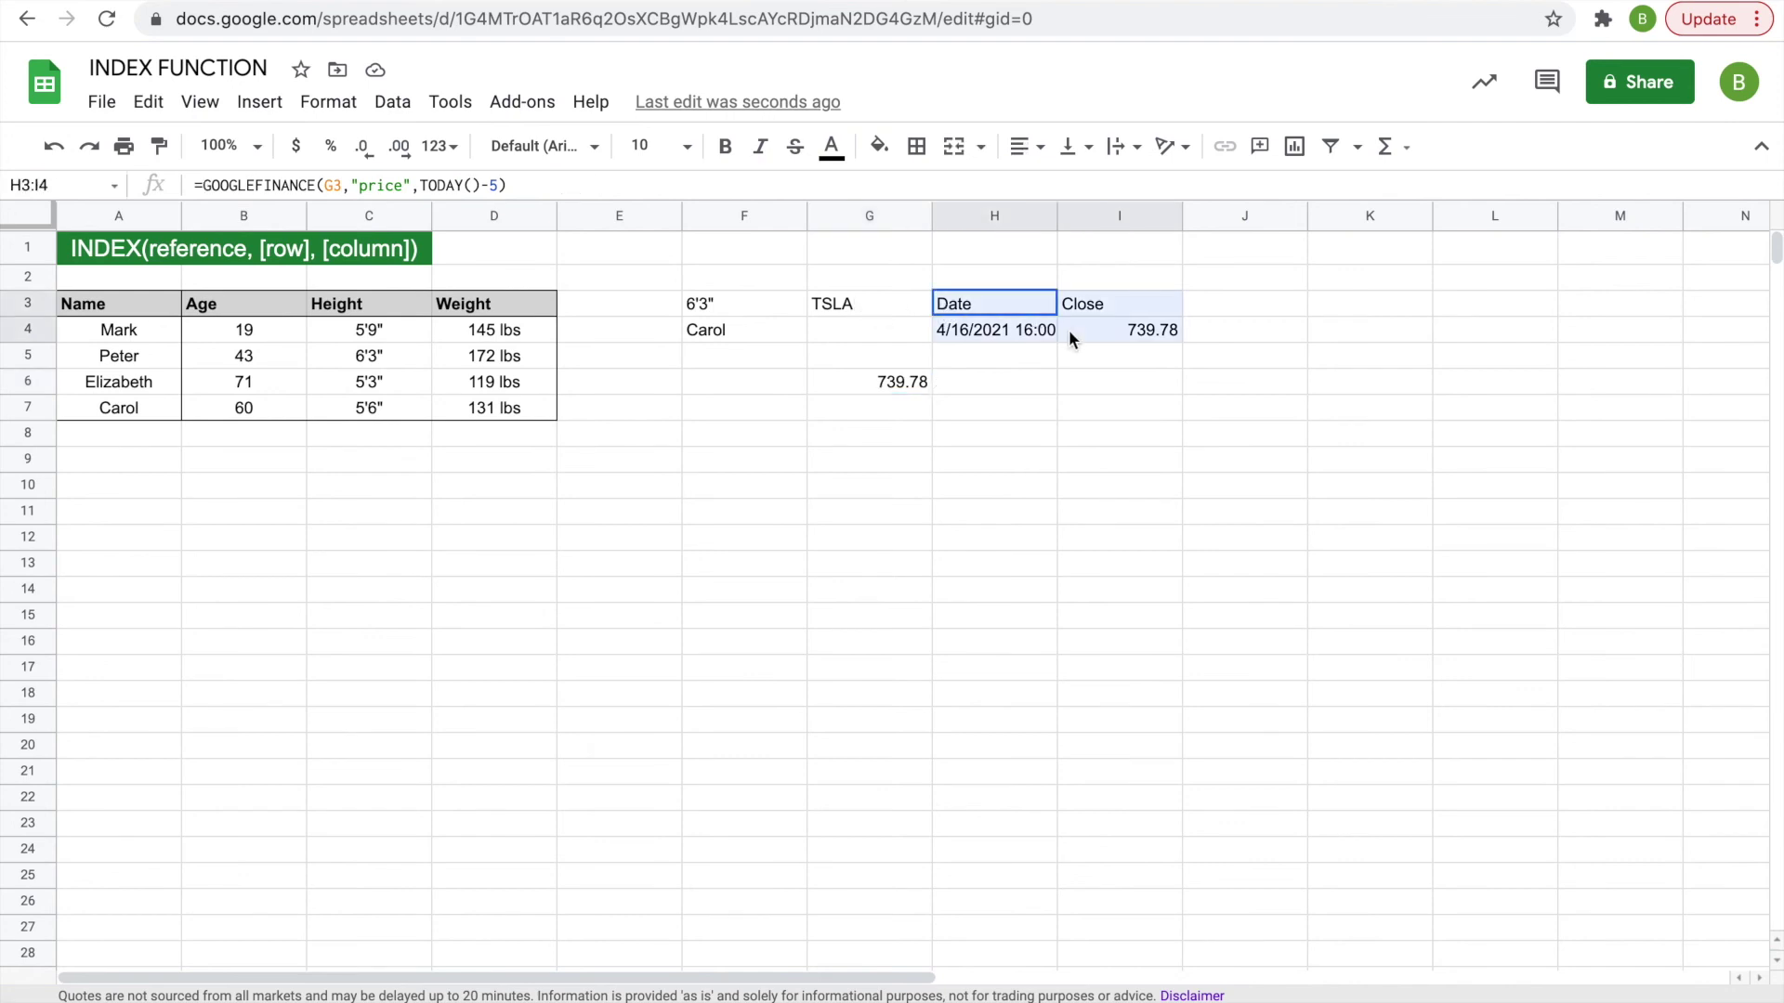
{"action": "key", "text": "Delete"}
{"action": "left_click", "coordinate": [1029, 389]}
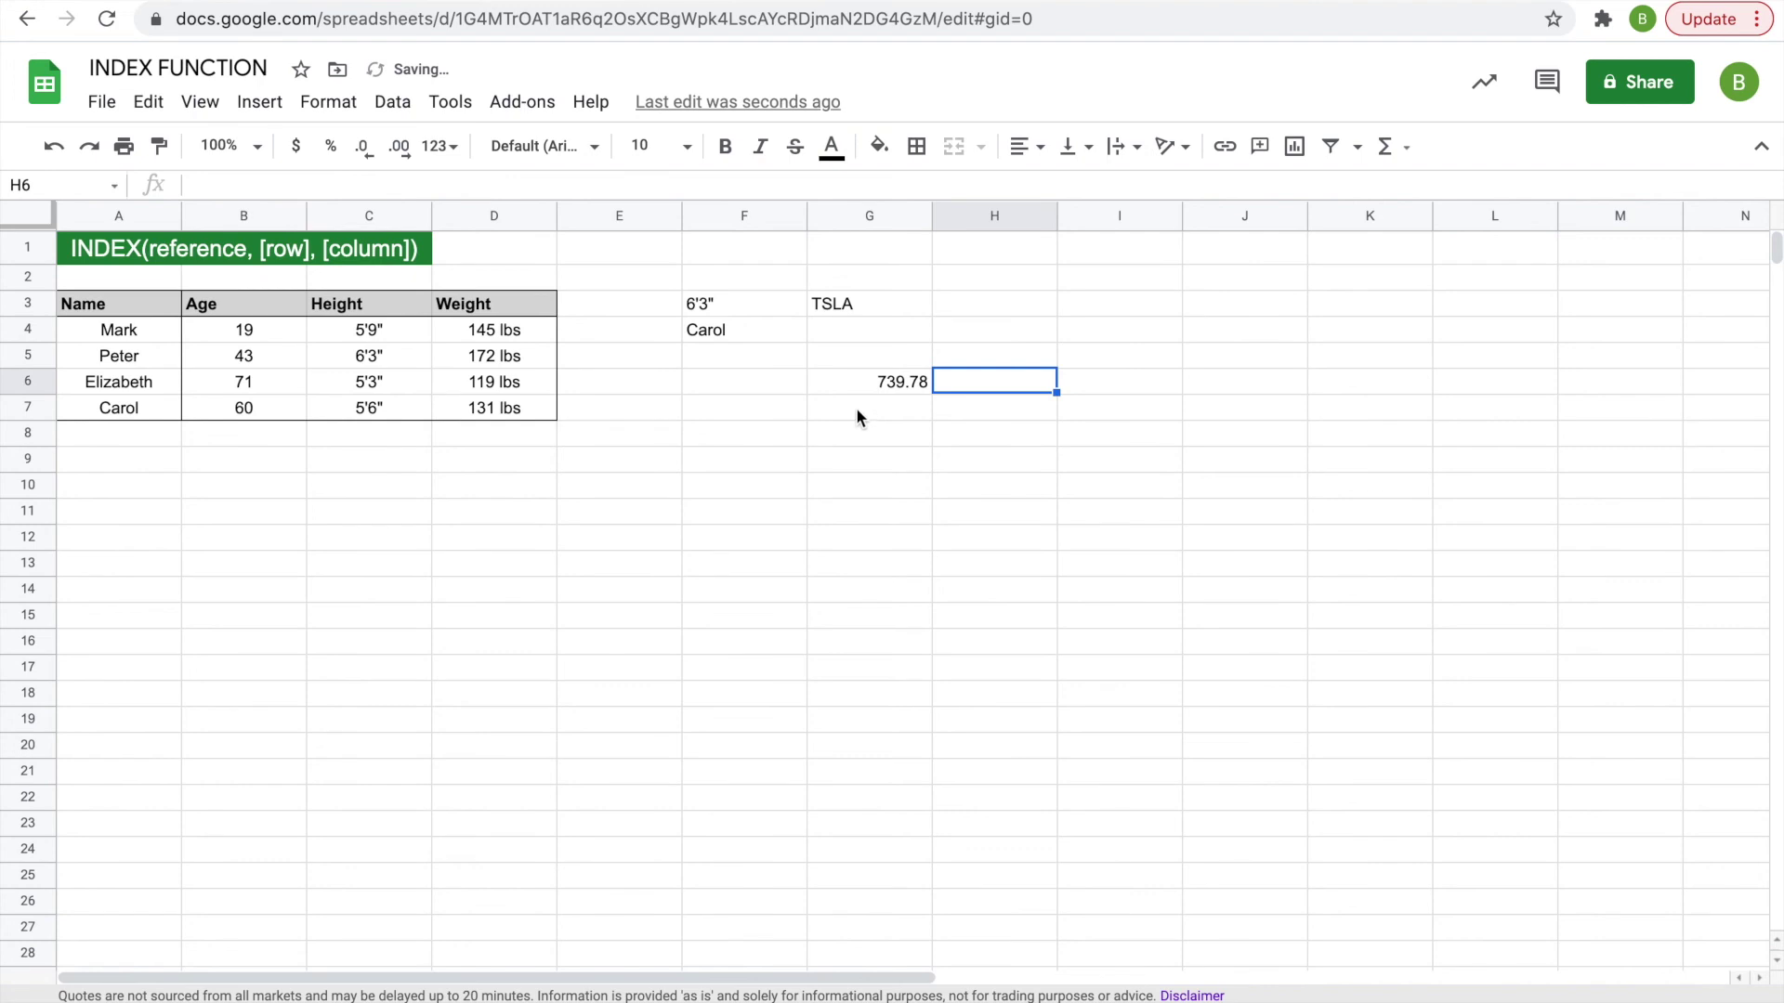
{"action": "left_click", "coordinate": [871, 383]}
{"action": "left_click_drag", "start_coordinate": [872, 370], "coordinate": [976, 309]}
Label H2 '5 Day Price' and check the price formula in H3.
{"action": "left_click", "coordinate": [865, 332]}
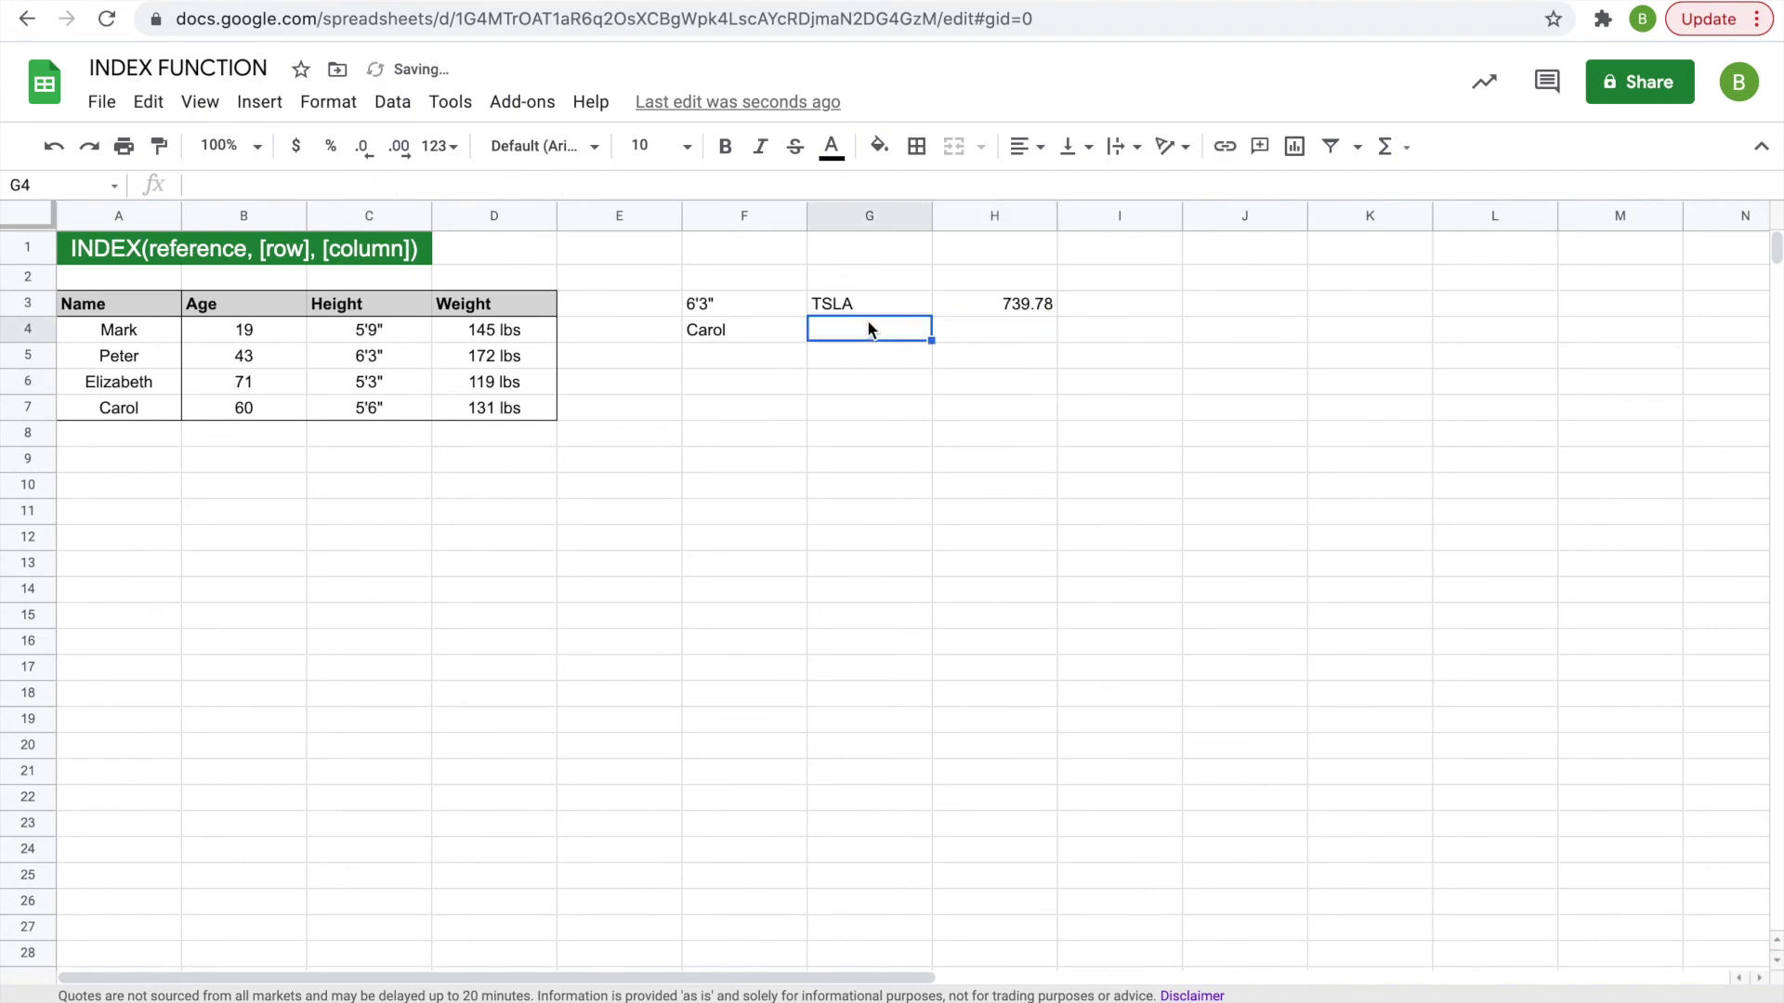
{"action": "left_click", "coordinate": [960, 275]}
{"action": "type", "text": "% Da"}
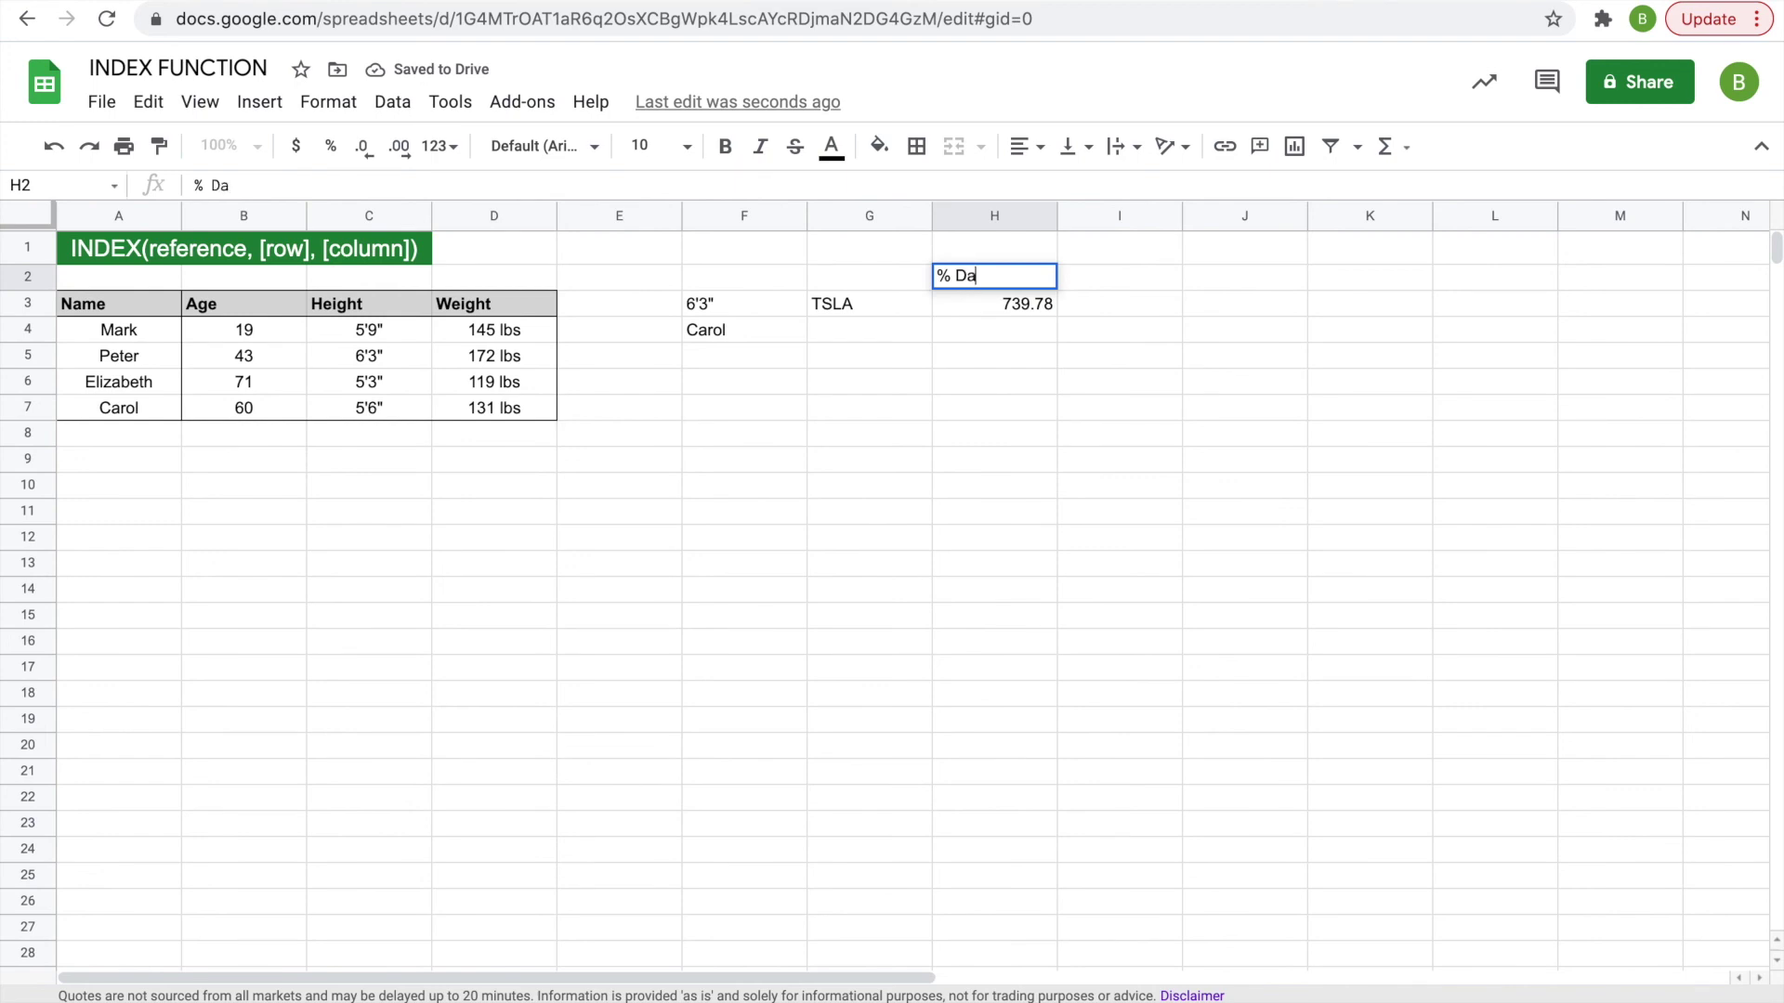
{"action": "key", "text": "BackSpace"}
{"action": "key", "text": "BackSpace"}
{"action": "key", "text": "BackSpace"}
{"action": "key", "text": "BackSpace"}
{"action": "type", "text": "5 Day "}
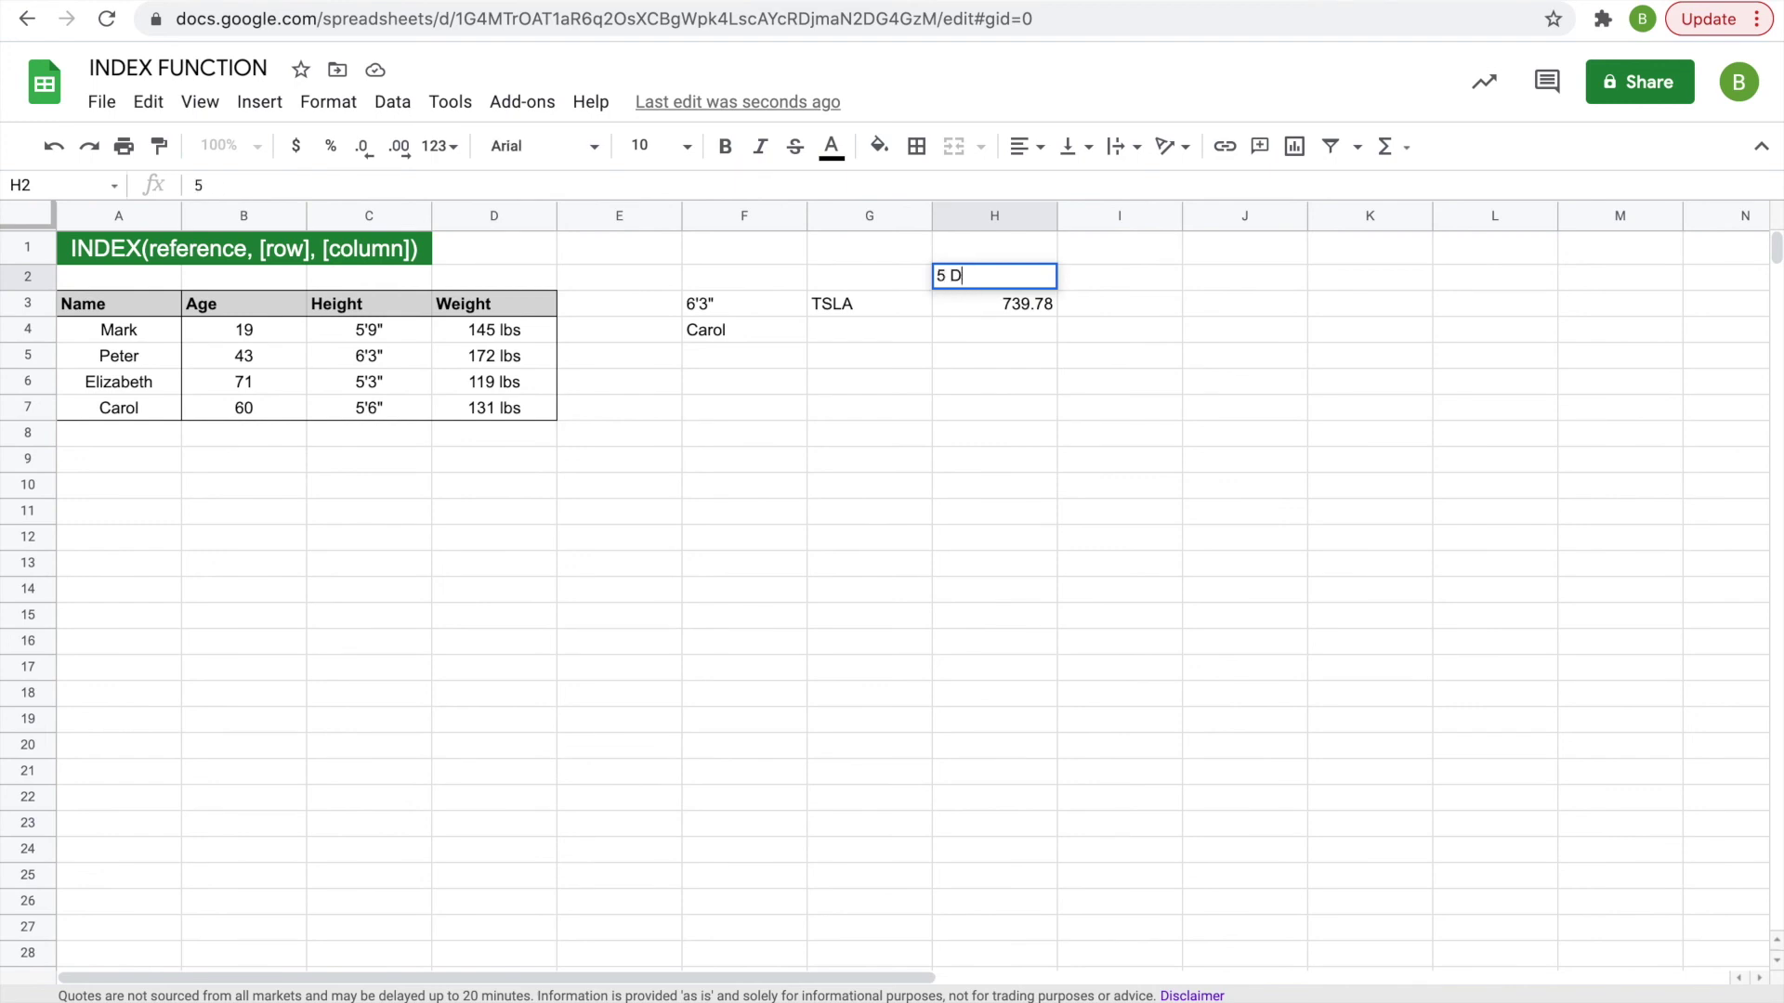
{"action": "type", "text": "Price"}
{"action": "left_click", "coordinate": [1005, 491]}
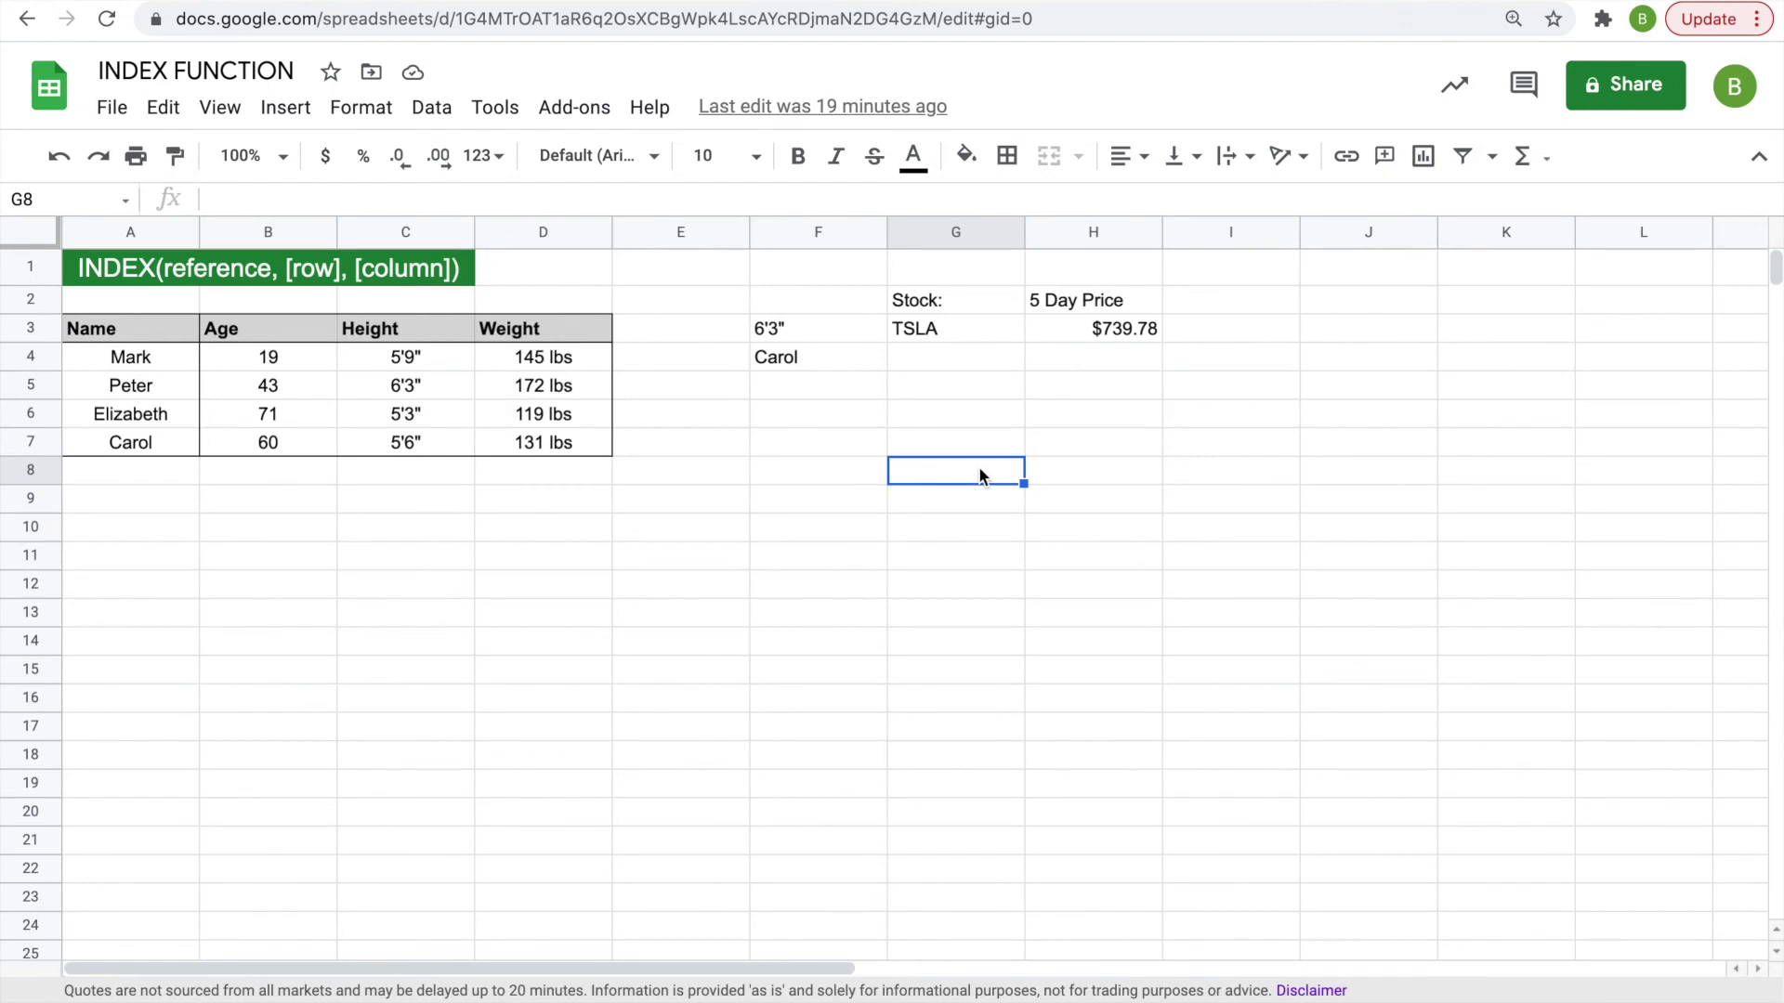
{"action": "left_click", "coordinate": [944, 362]}
{"action": "left_click", "coordinate": [1097, 331]}
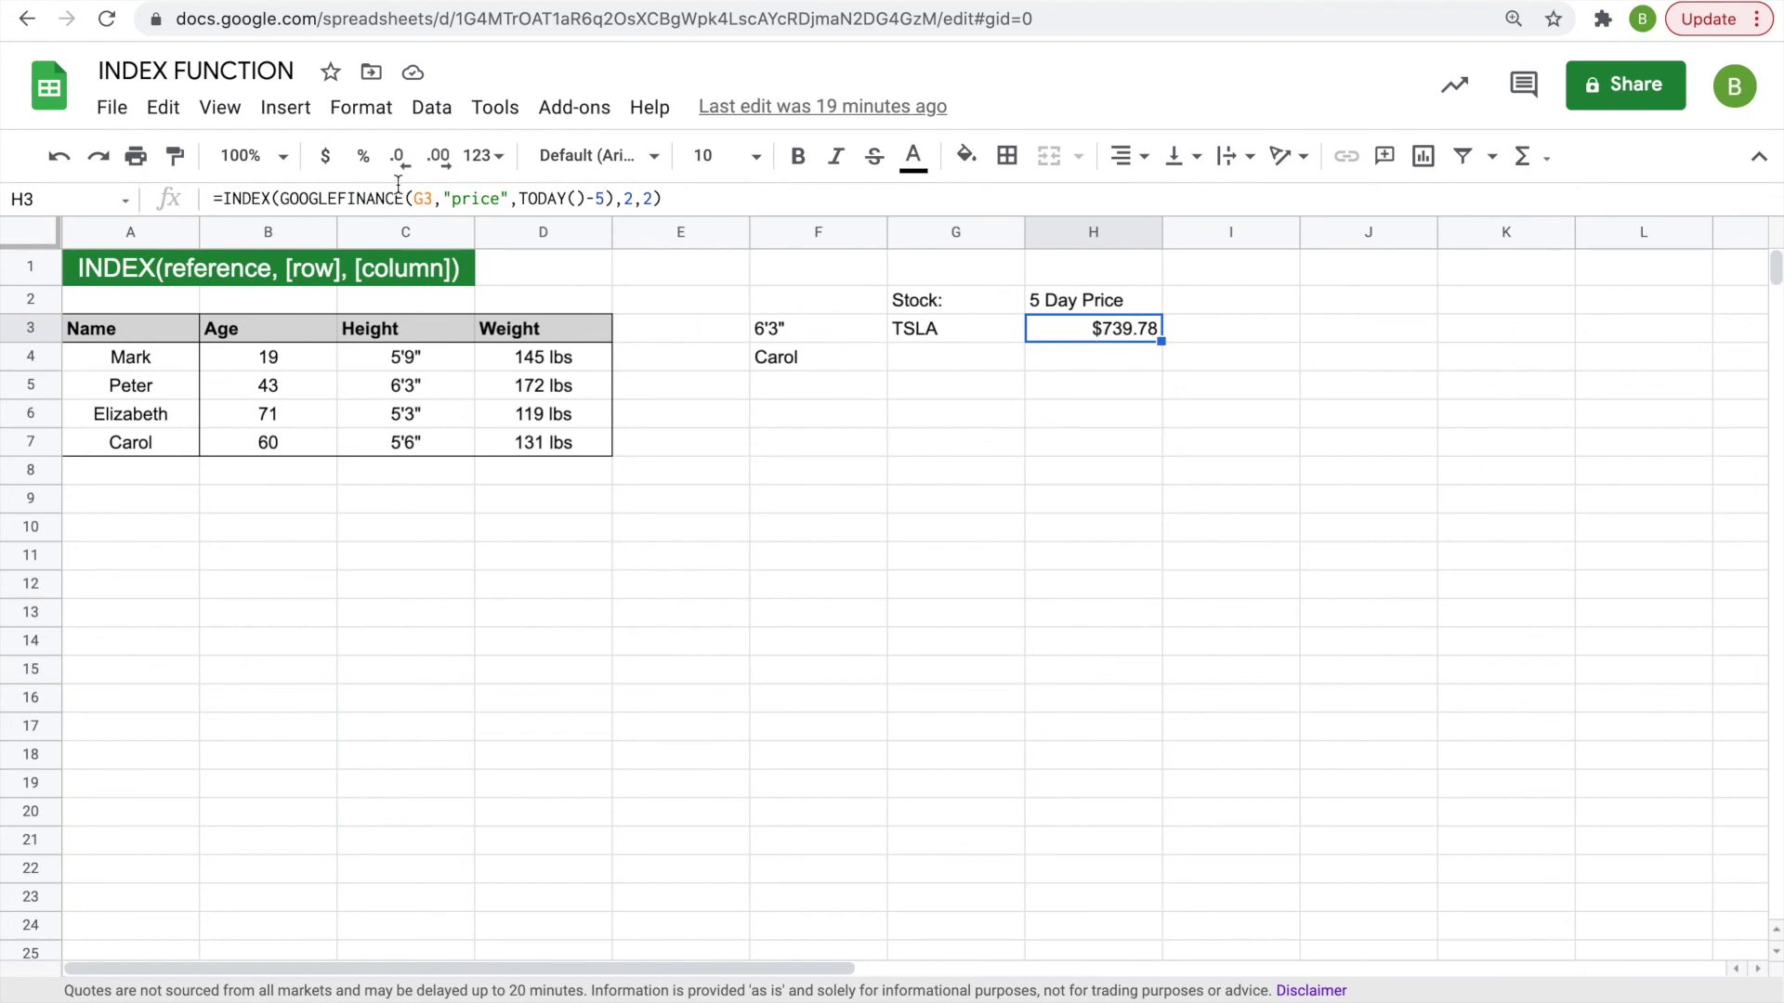
{"action": "left_click", "coordinate": [952, 367]}
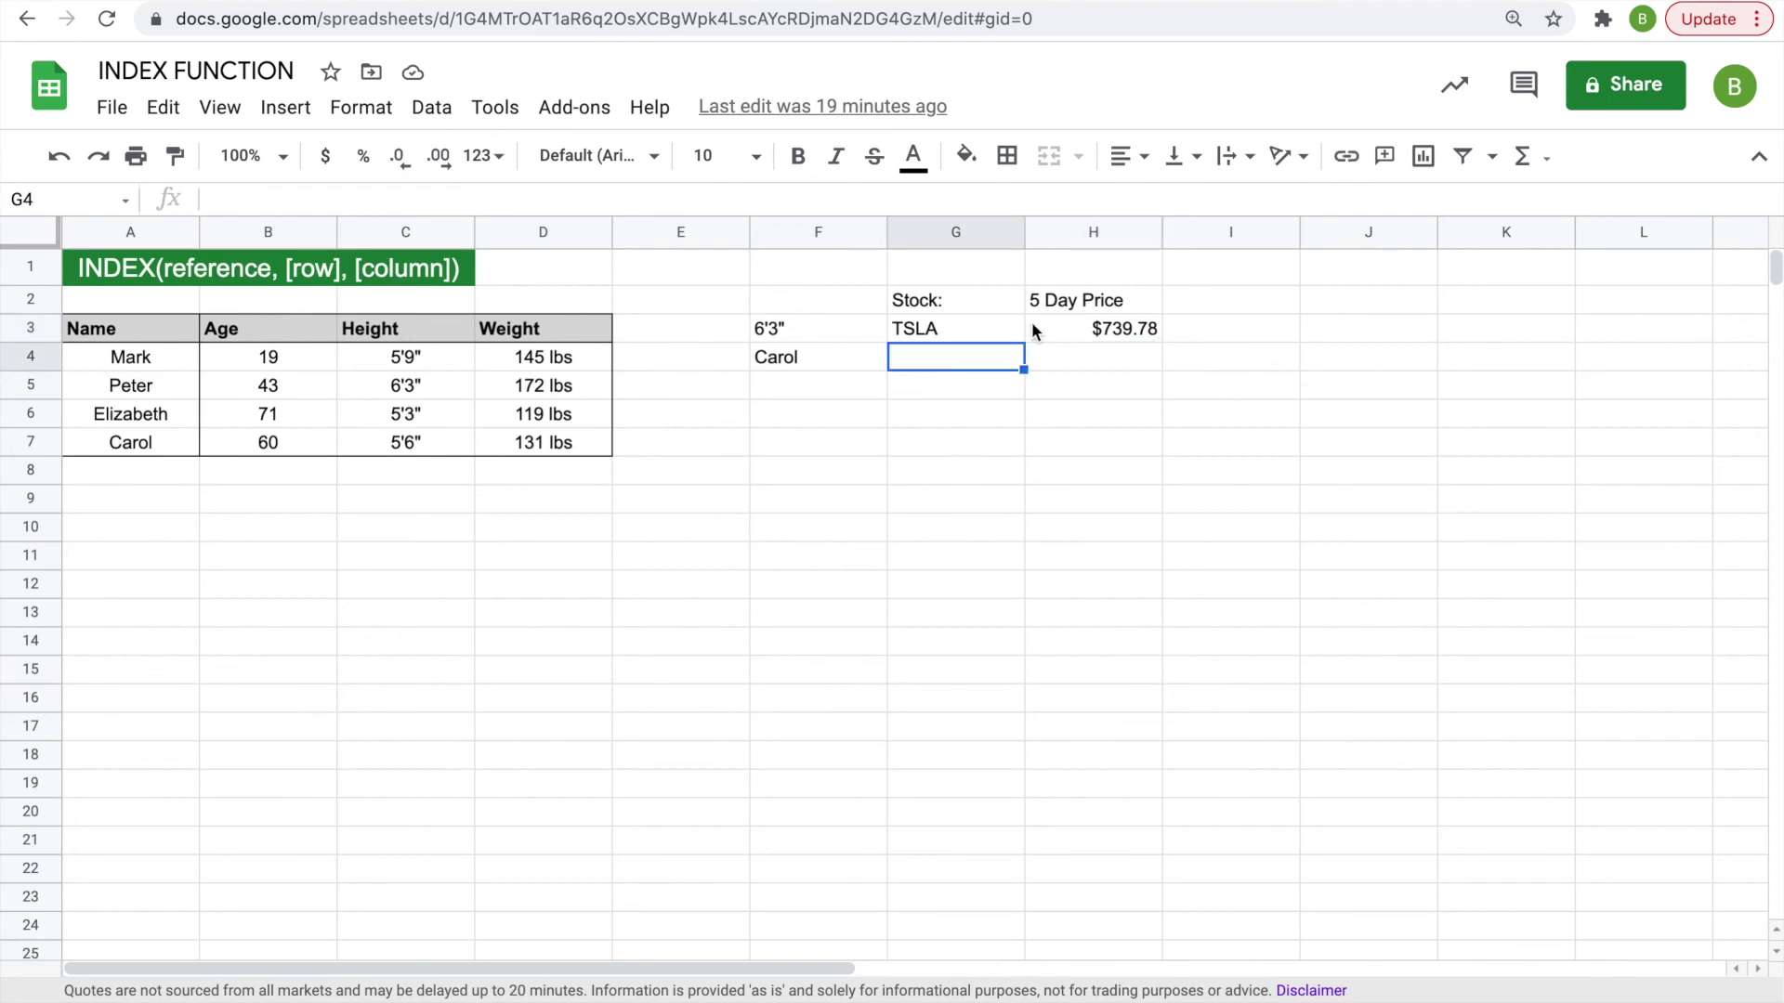
Add AAPL and AMZN below TSLA and fill H3's price formula down, showing $134.16 and $3,399.44.
{"action": "type", "text": "AAPL"}
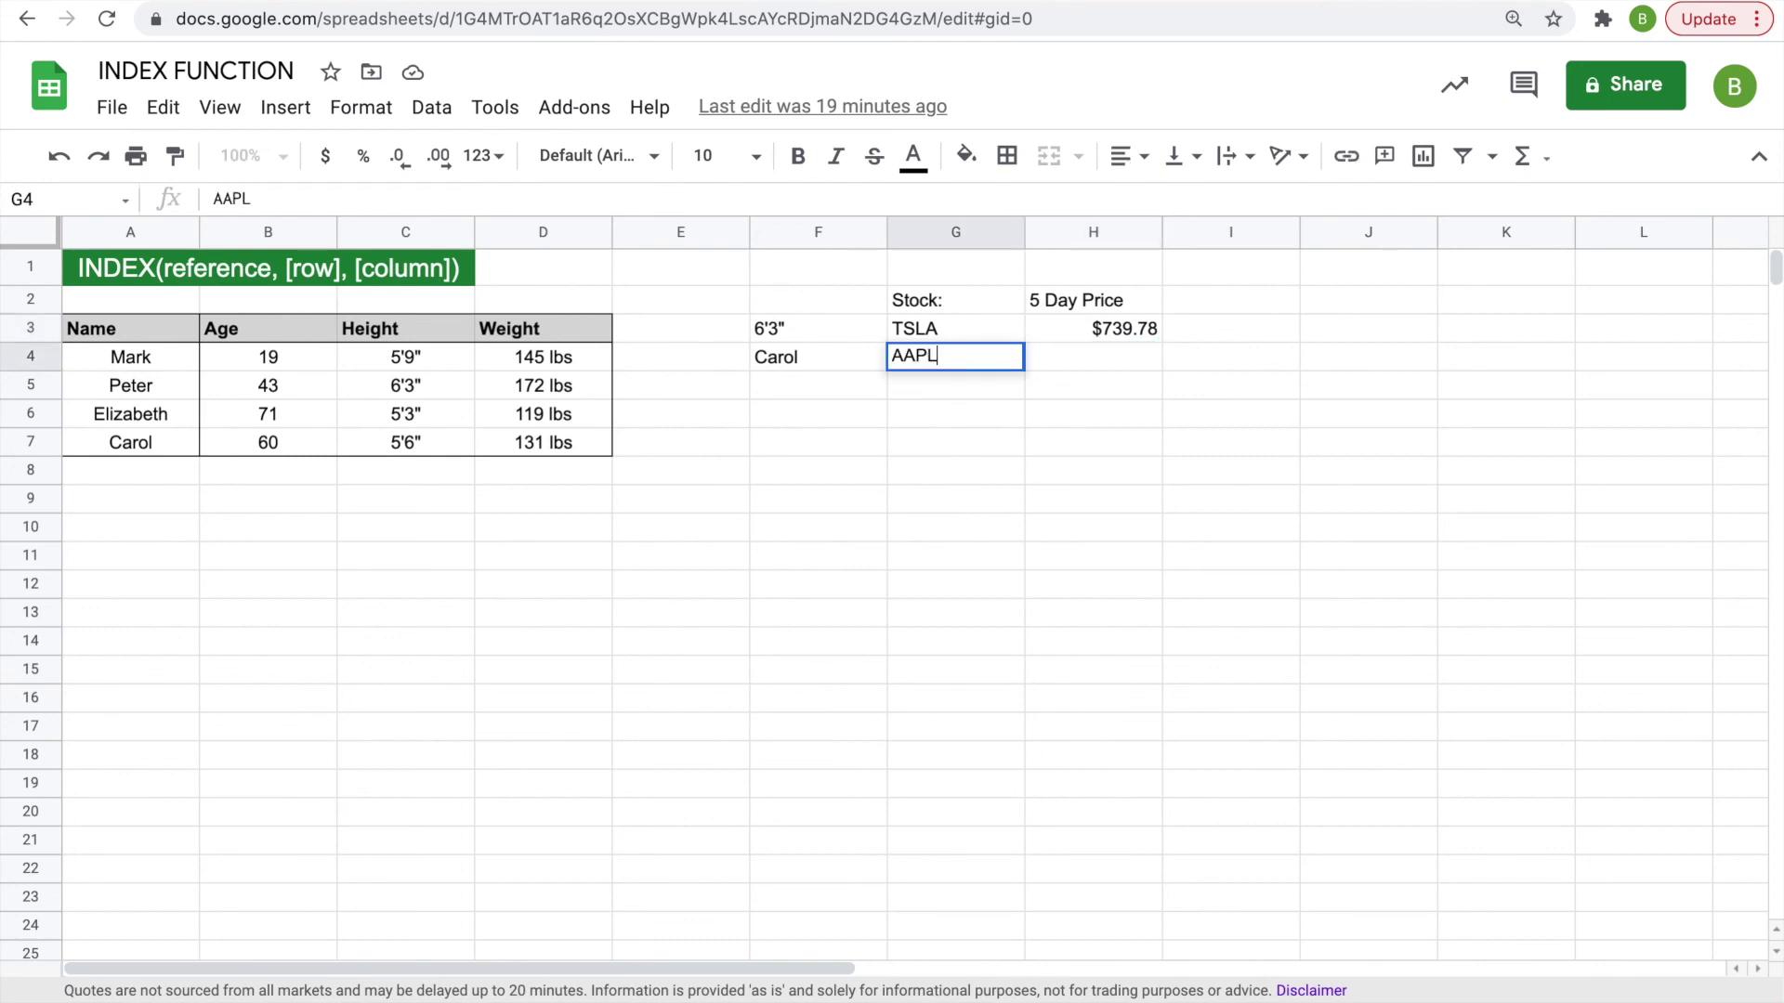
{"action": "key", "text": "Return"}
{"action": "type", "text": "AMZN"}
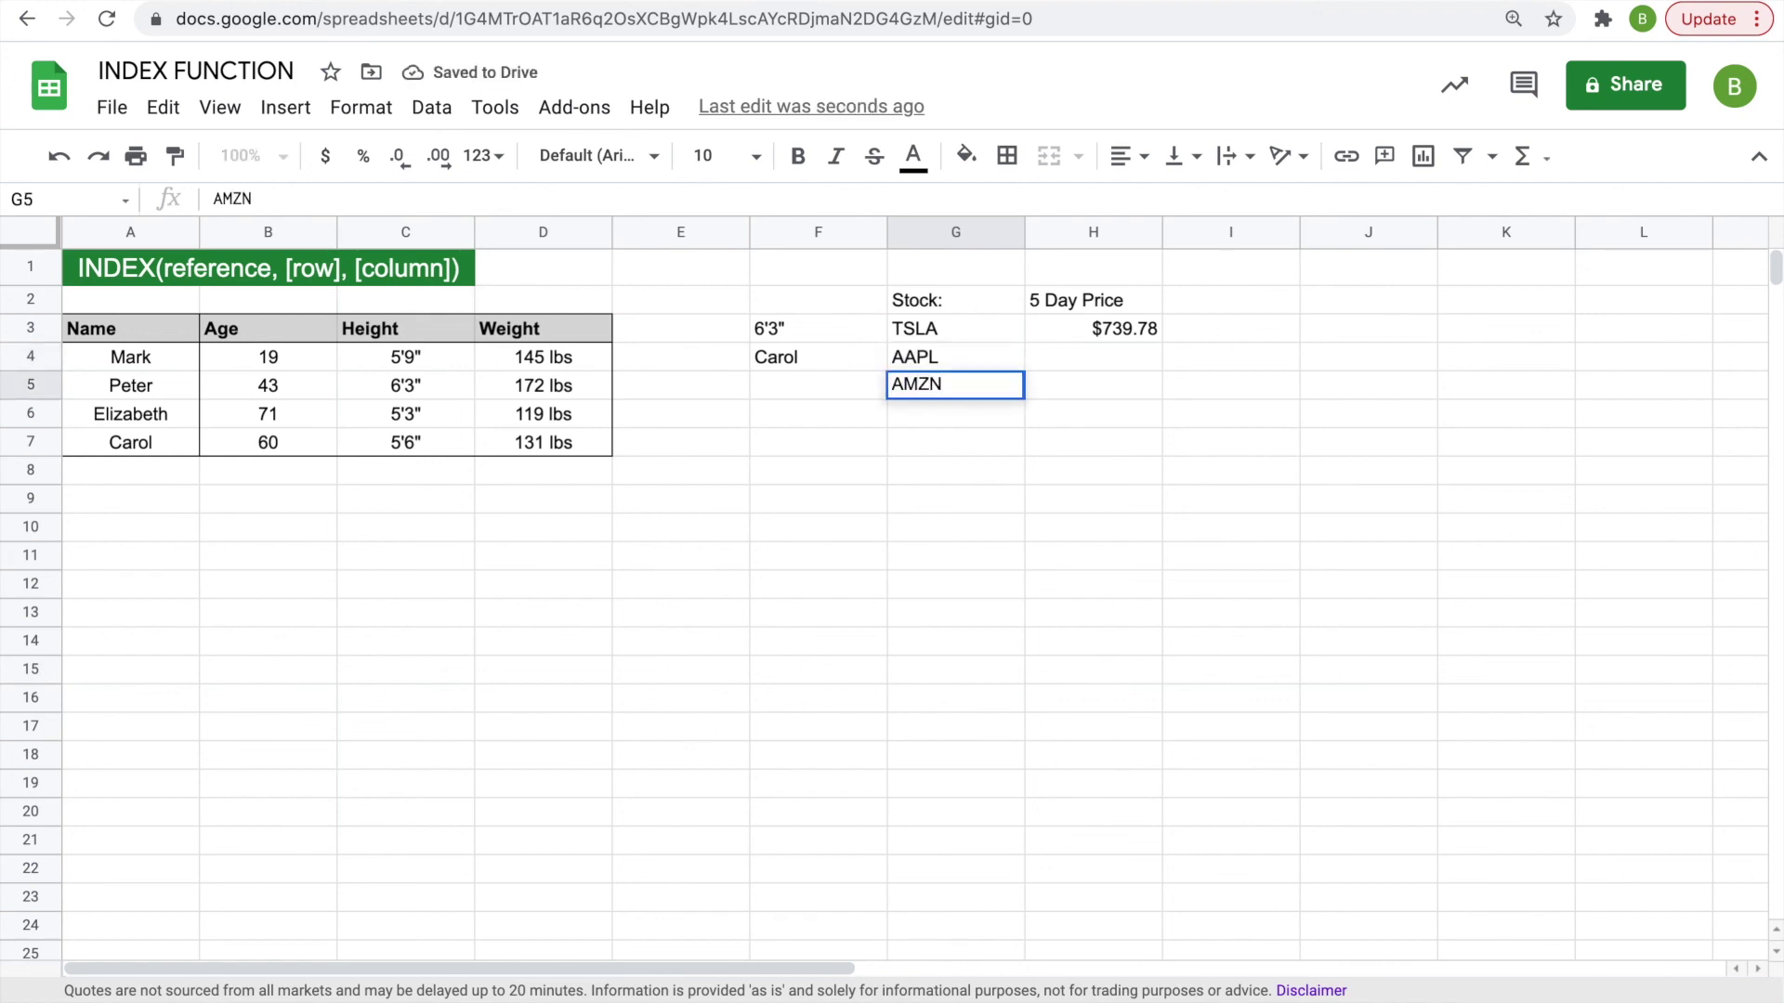
{"action": "key", "text": "Return"}
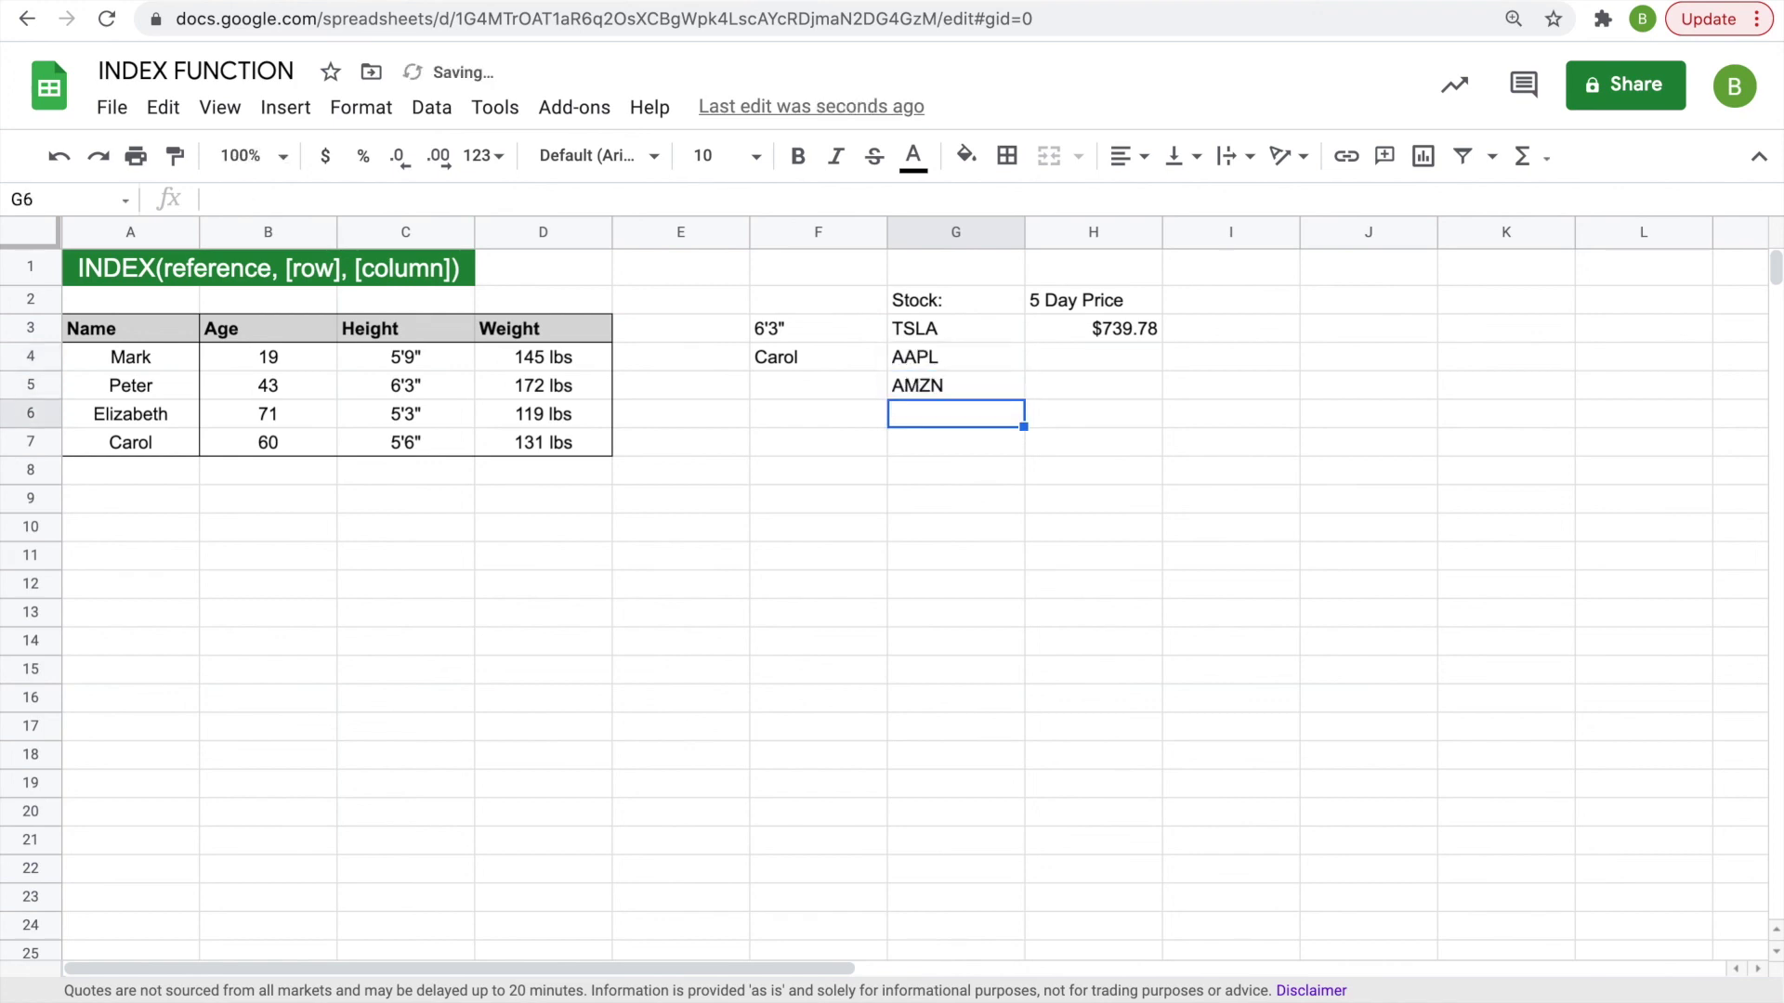
{"action": "left_click", "coordinate": [1102, 331]}
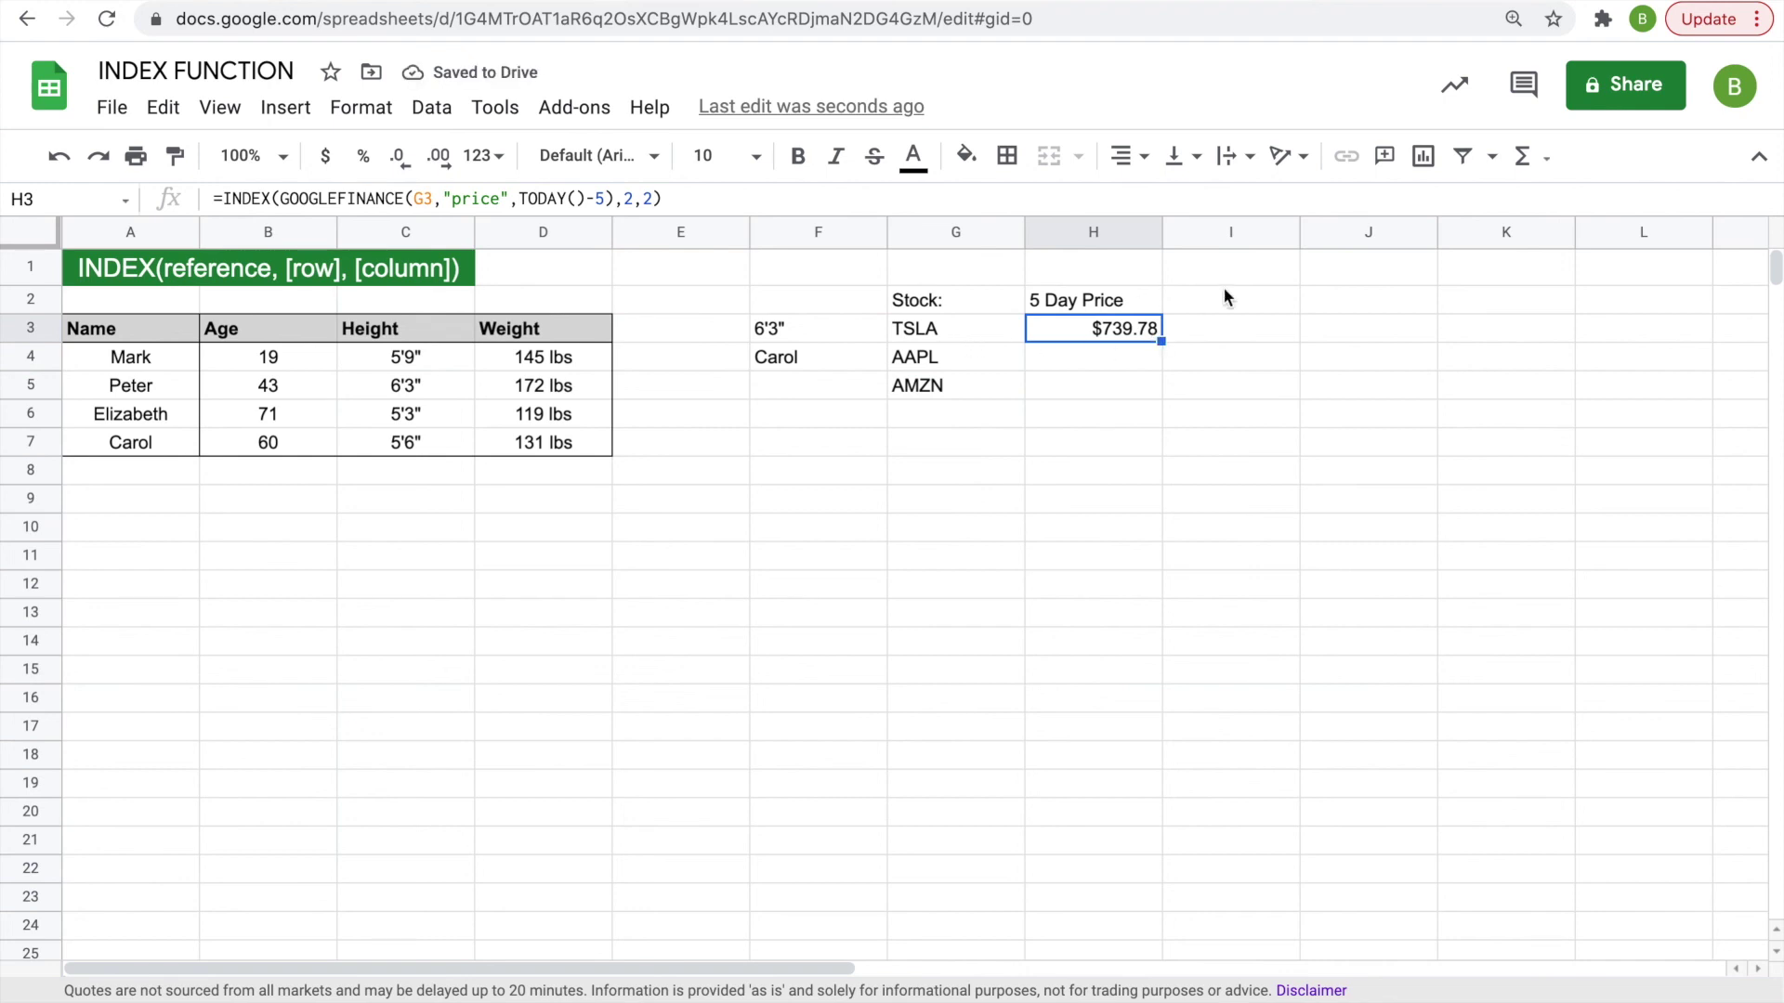
{"action": "left_click_drag", "start_coordinate": [1161, 342], "coordinate": [1158, 380]}
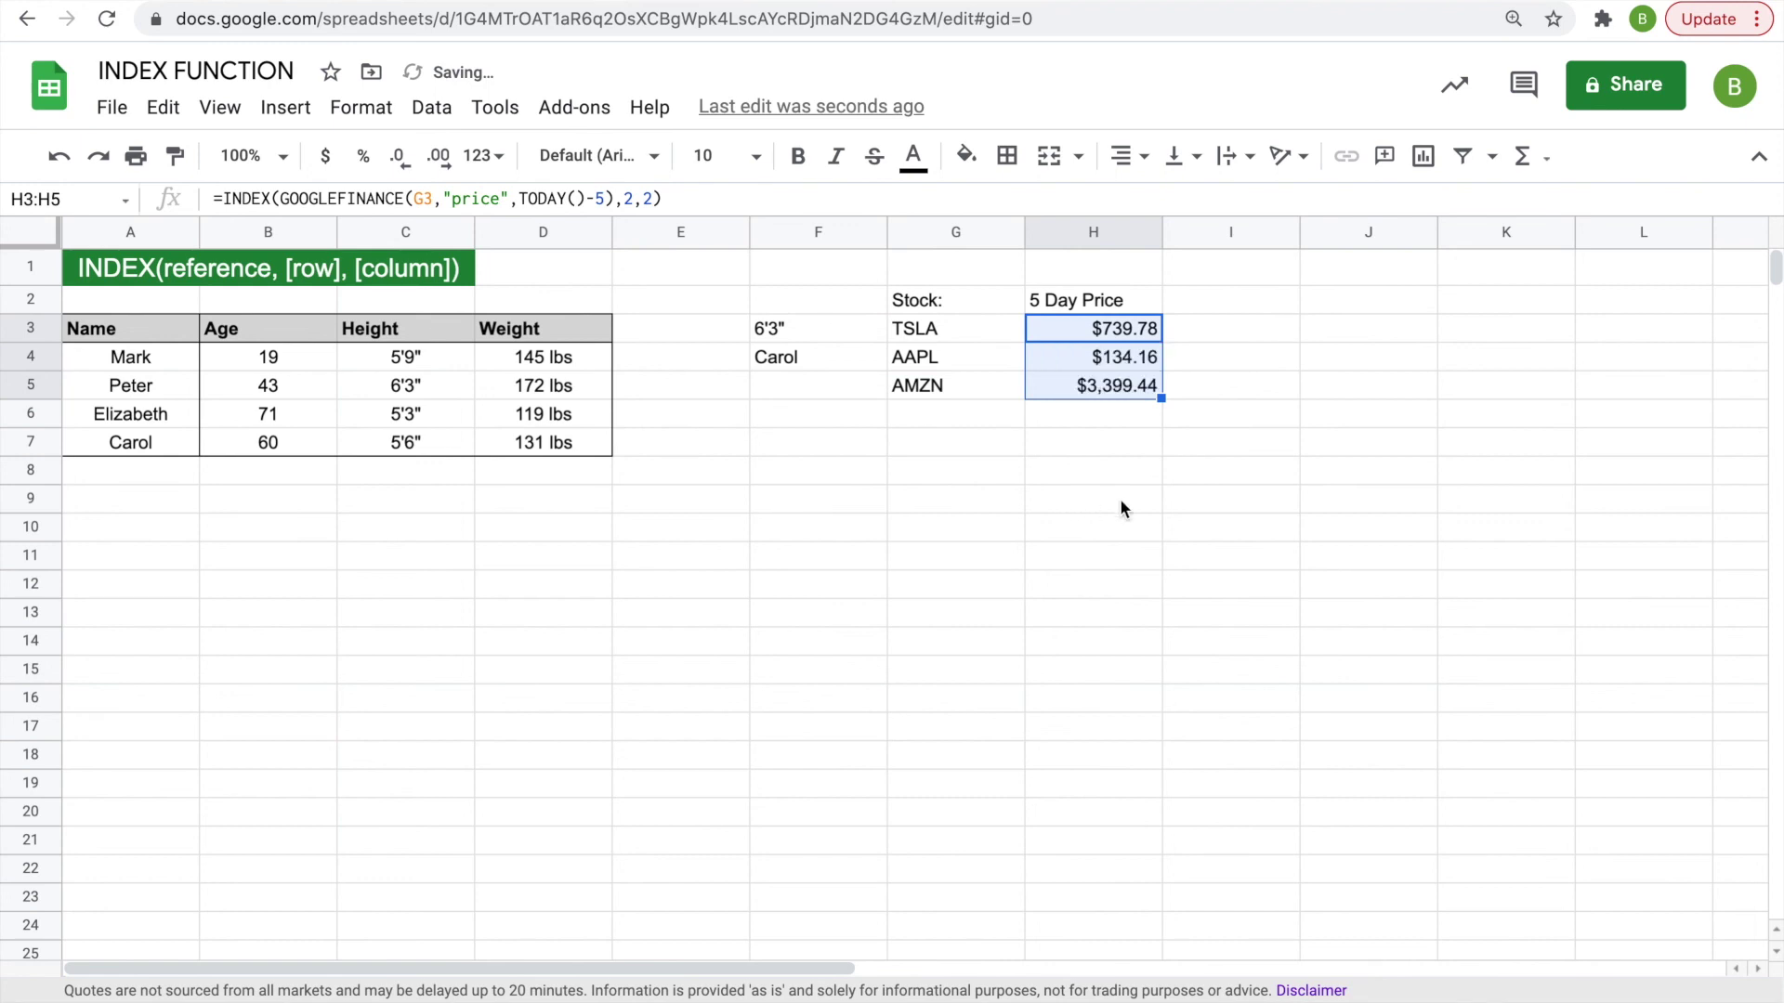
{"action": "left_click", "coordinate": [1261, 425]}
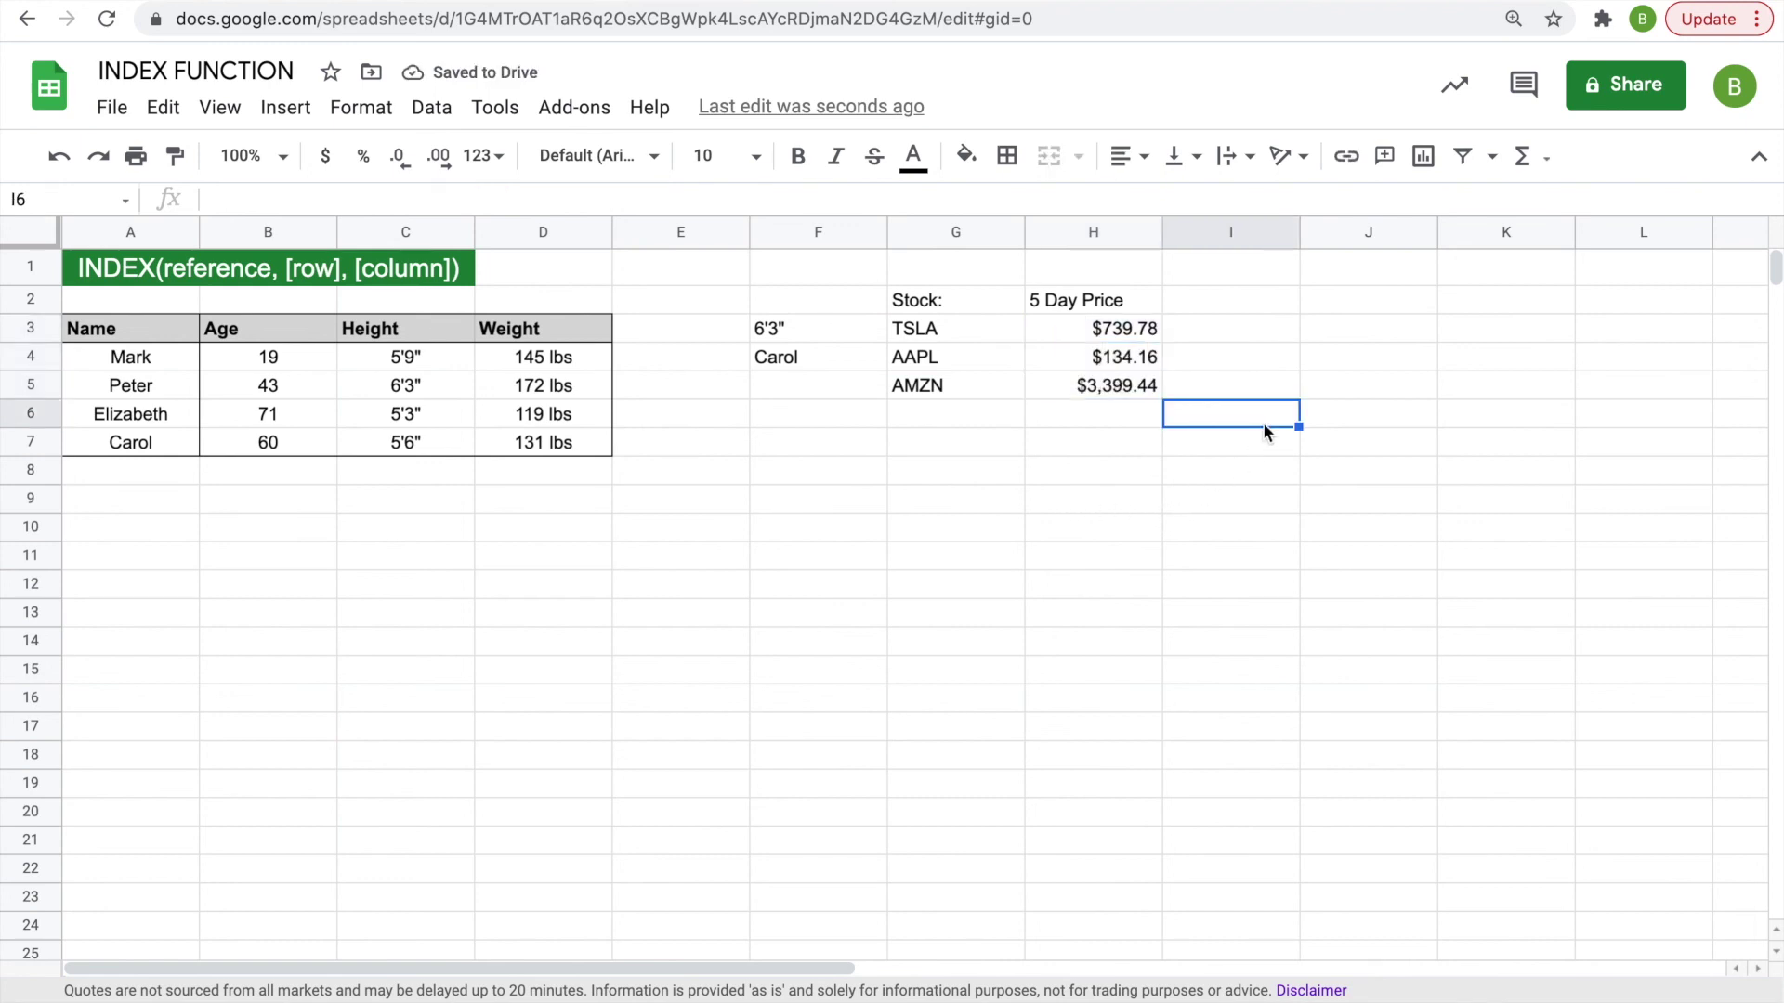